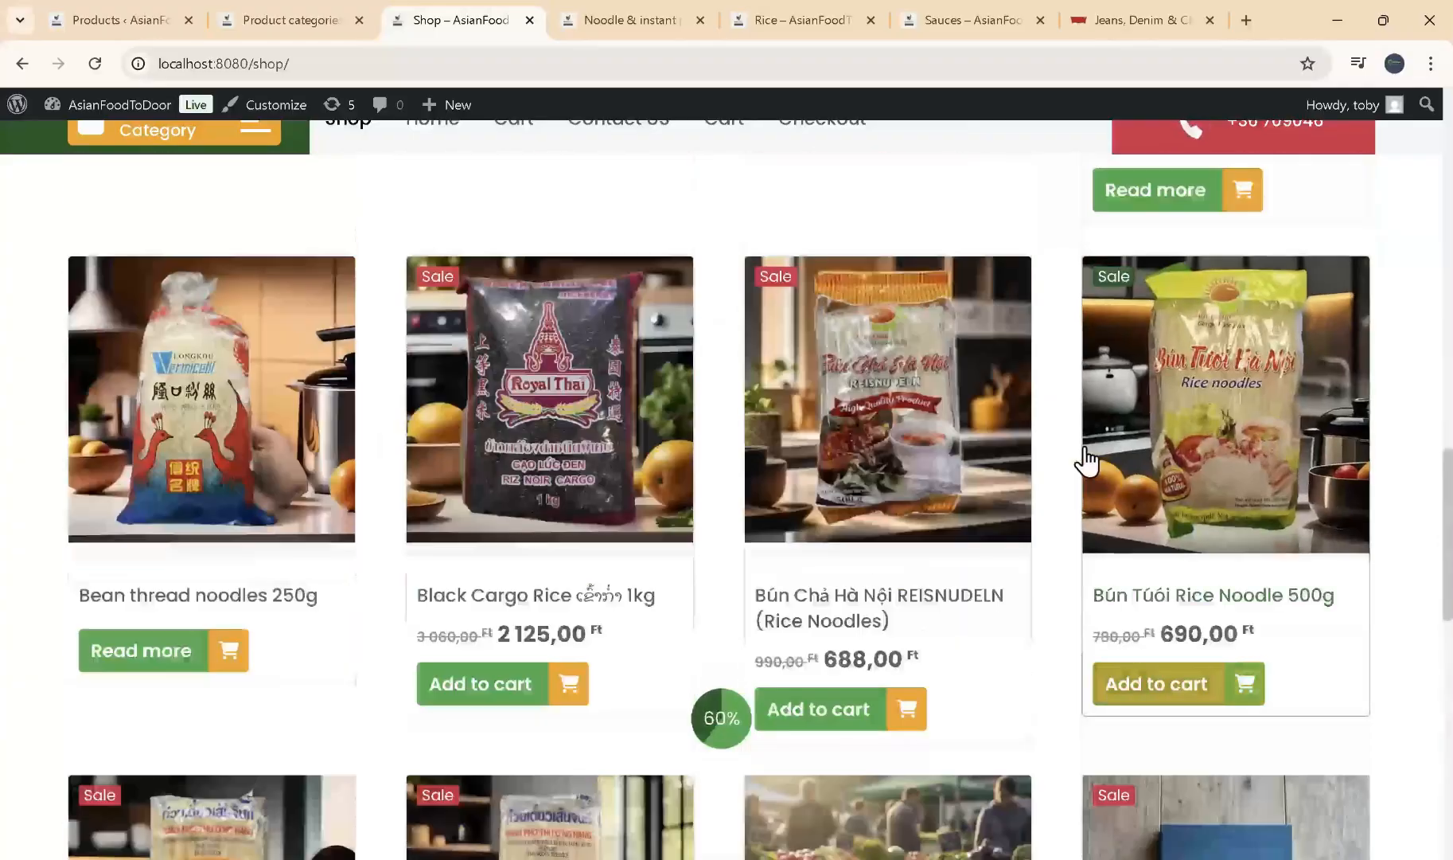
- Look through the products on the Shop page and open the Shop By Category list
{"action": "scroll", "coordinate": [557, 429], "scroll_direction": "down", "scroll_amount": 1}
{"action": "scroll", "coordinate": [557, 430], "scroll_direction": "down", "scroll_amount": 5}
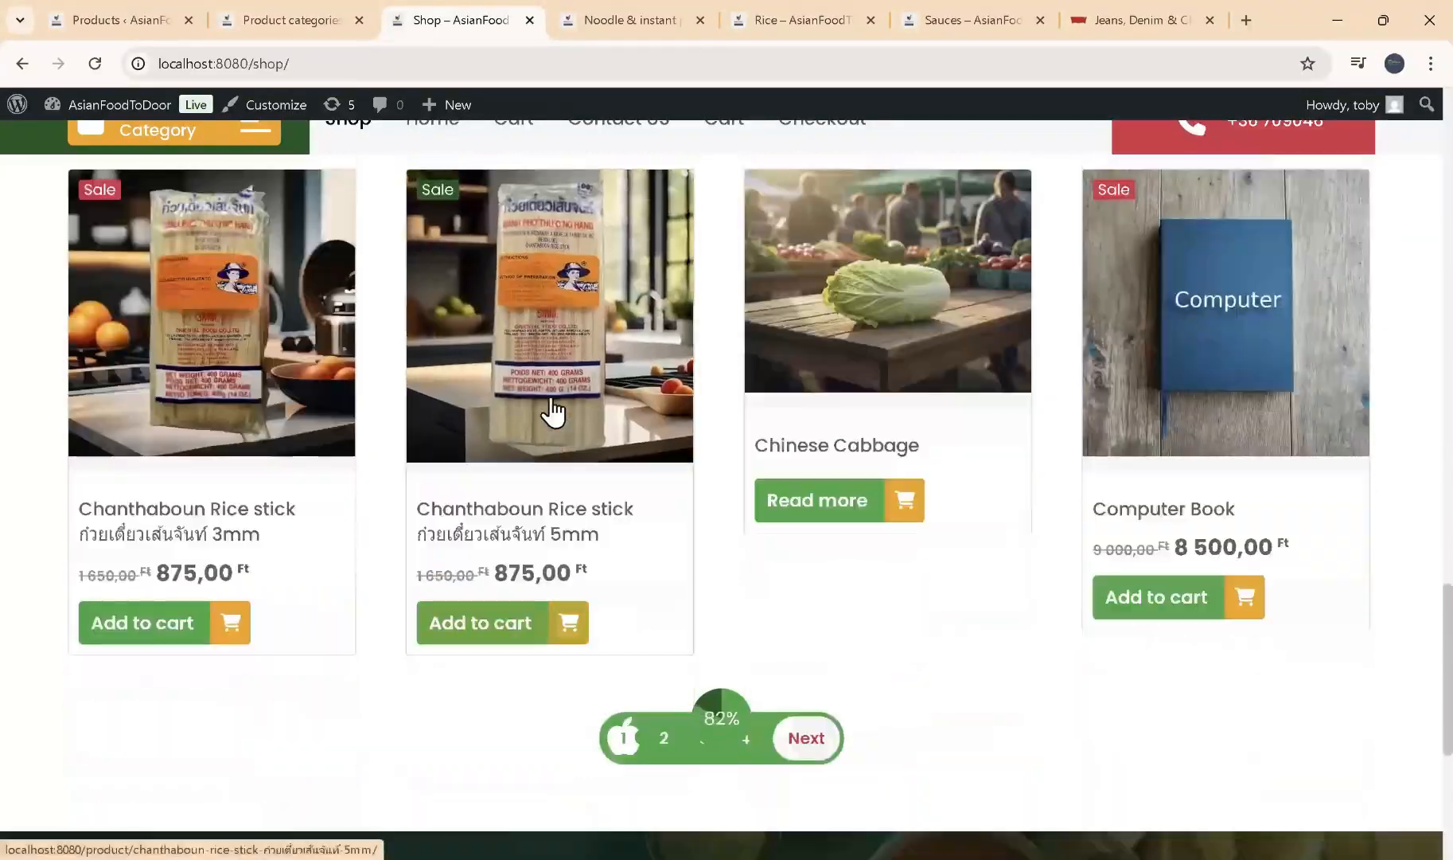
{"action": "scroll", "coordinate": [552, 415], "scroll_direction": "up", "scroll_amount": 5}
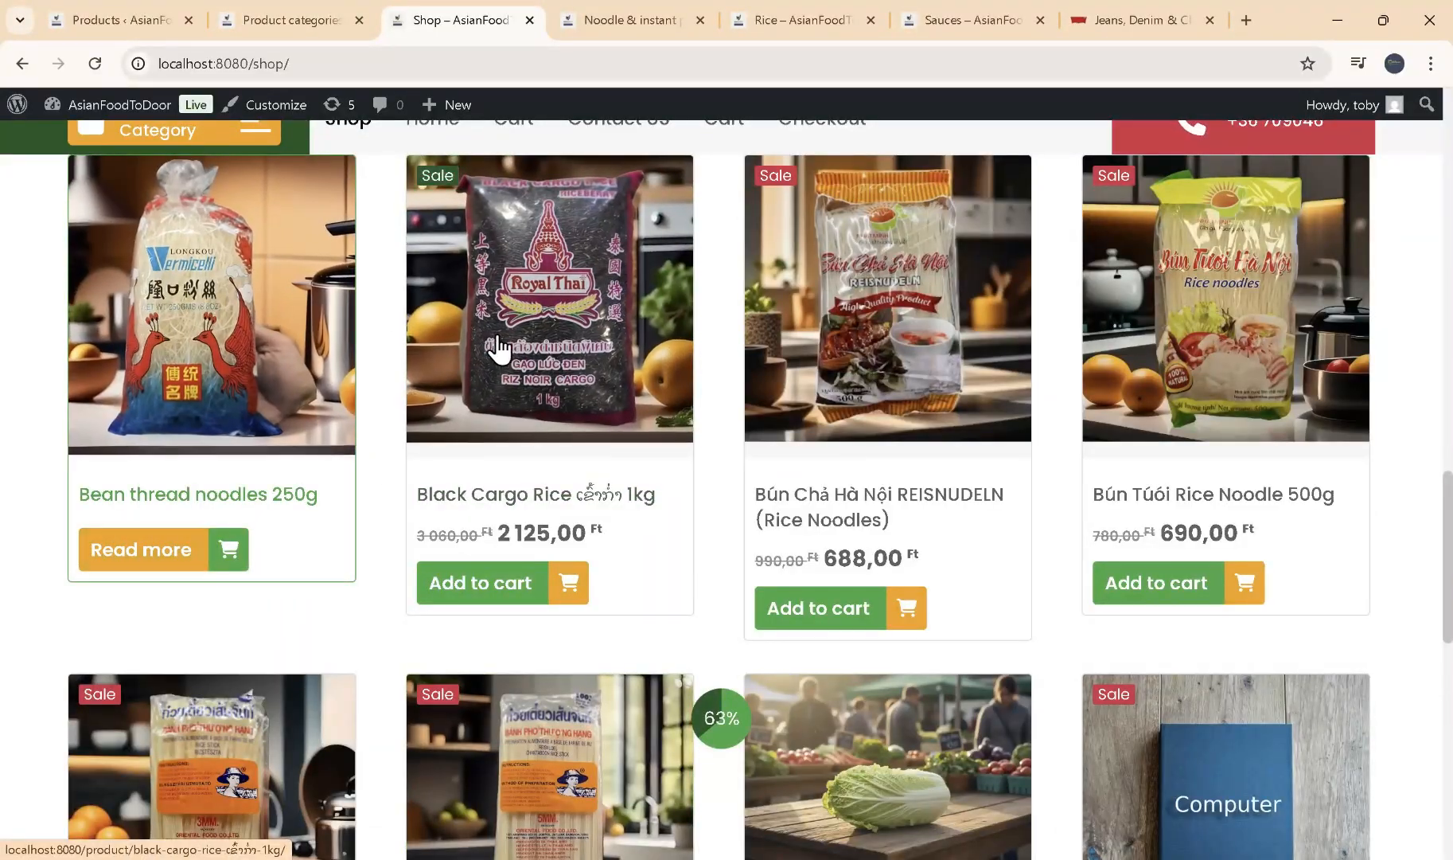
{"action": "scroll", "coordinate": [1190, 389], "scroll_direction": "down", "scroll_amount": 3}
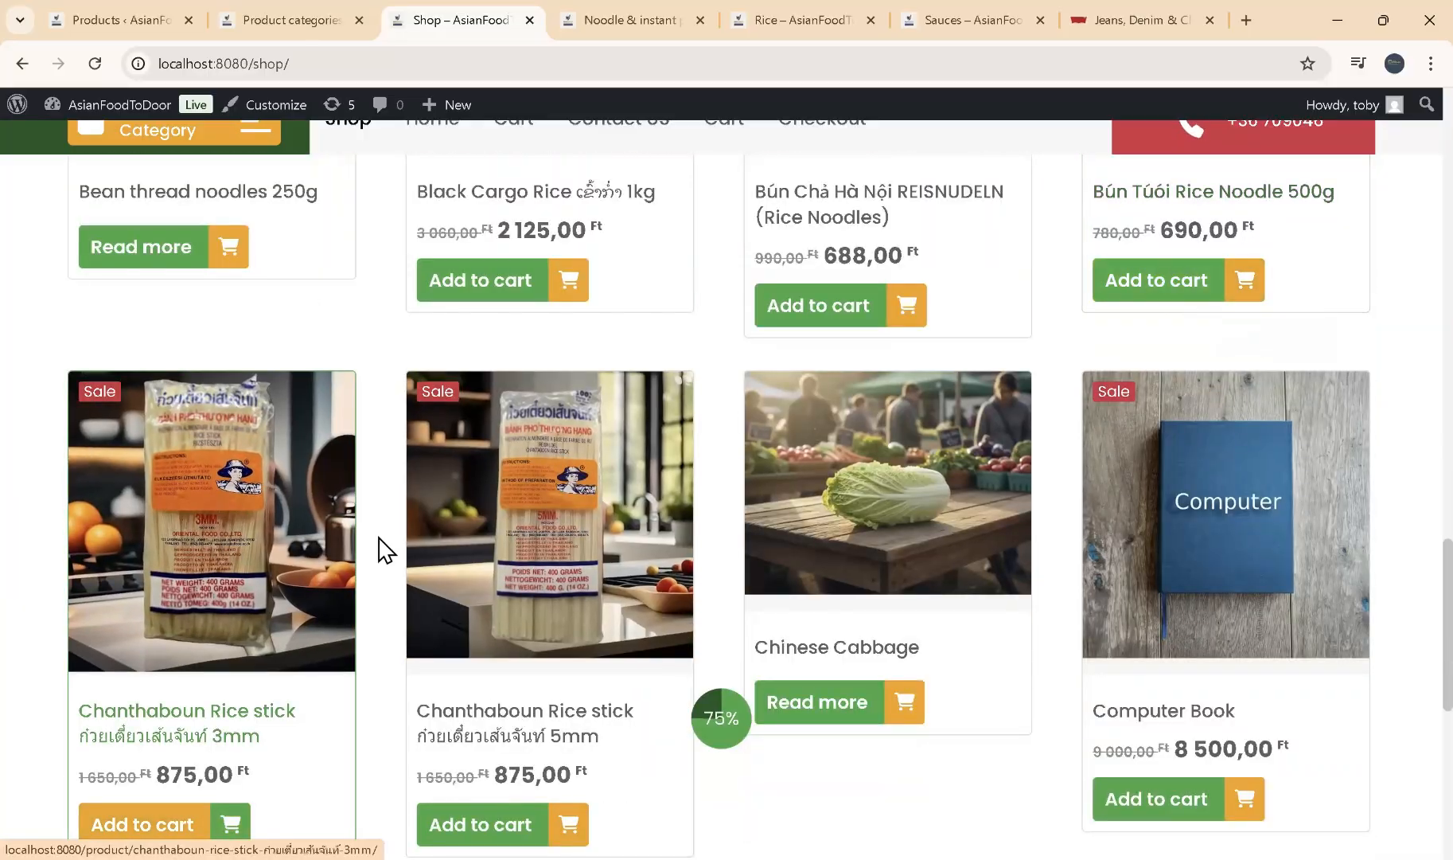
{"action": "scroll", "coordinate": [840, 519], "scroll_direction": "up", "scroll_amount": 2}
{"action": "scroll", "coordinate": [840, 519], "scroll_direction": "up", "scroll_amount": 15}
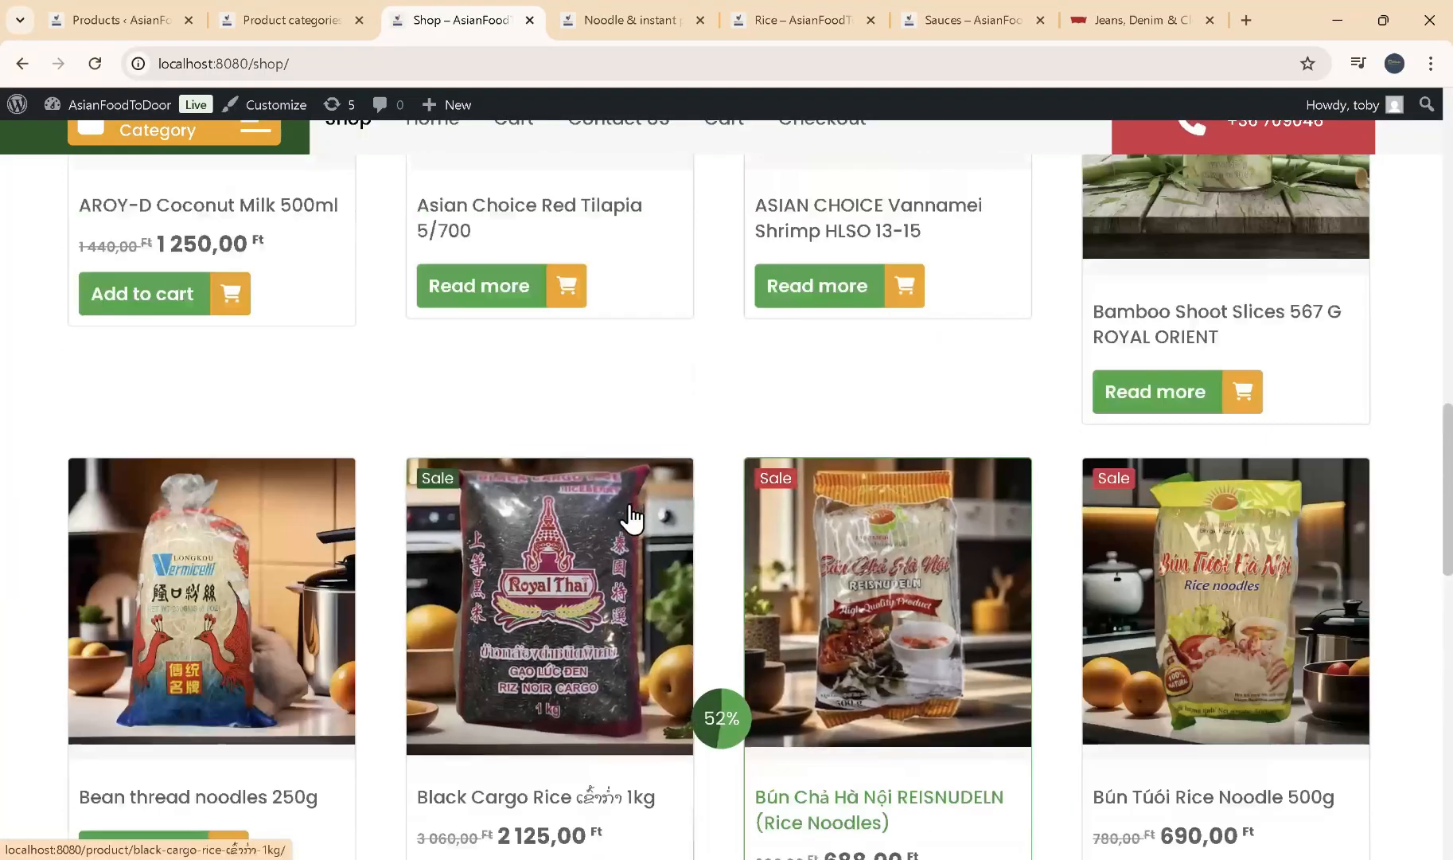
{"action": "scroll", "coordinate": [212, 243], "scroll_direction": "up", "scroll_amount": 1}
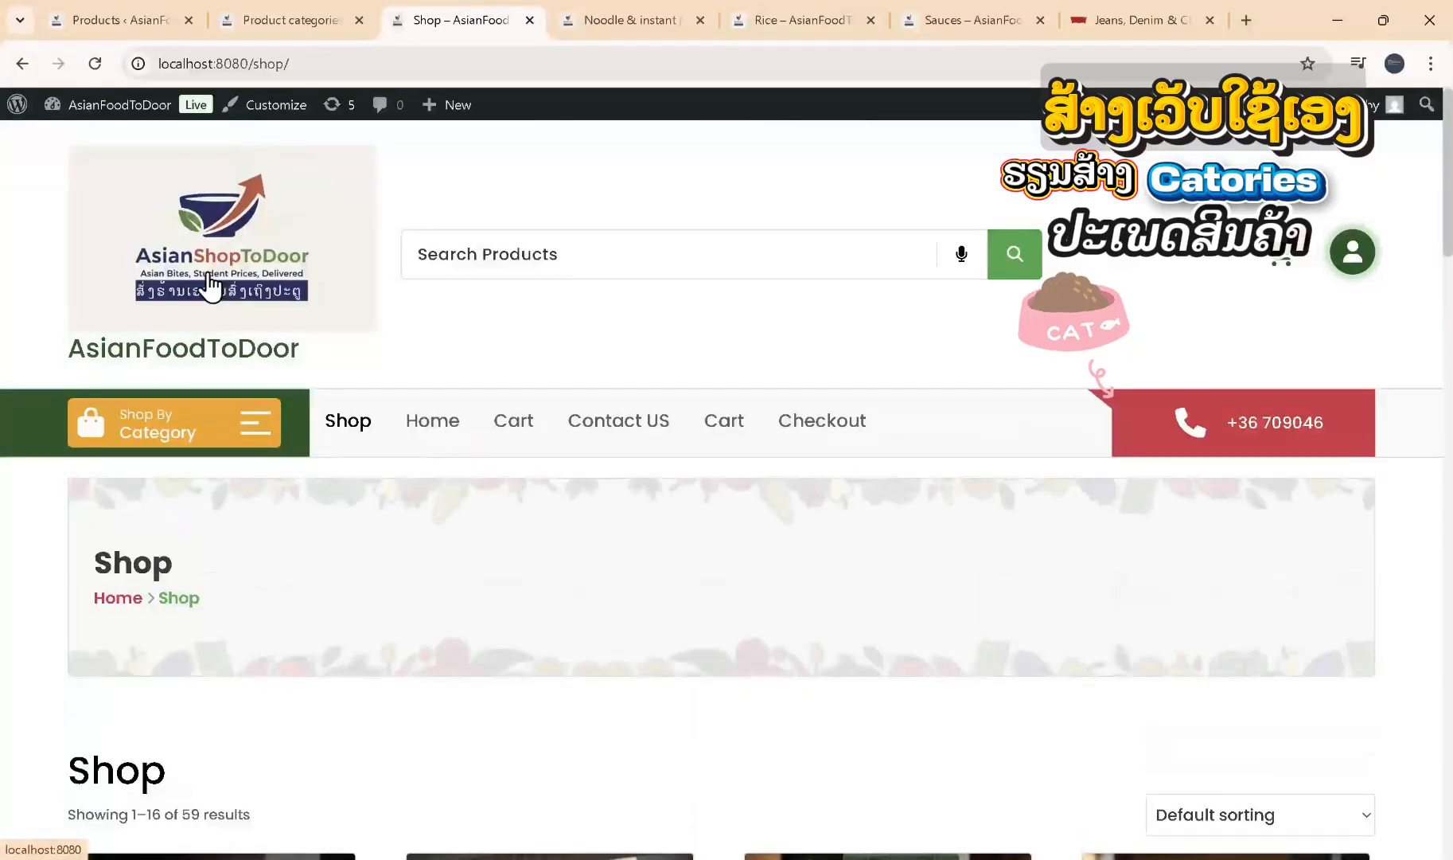
{"action": "scroll", "coordinate": [263, 415], "scroll_direction": "down", "scroll_amount": 1}
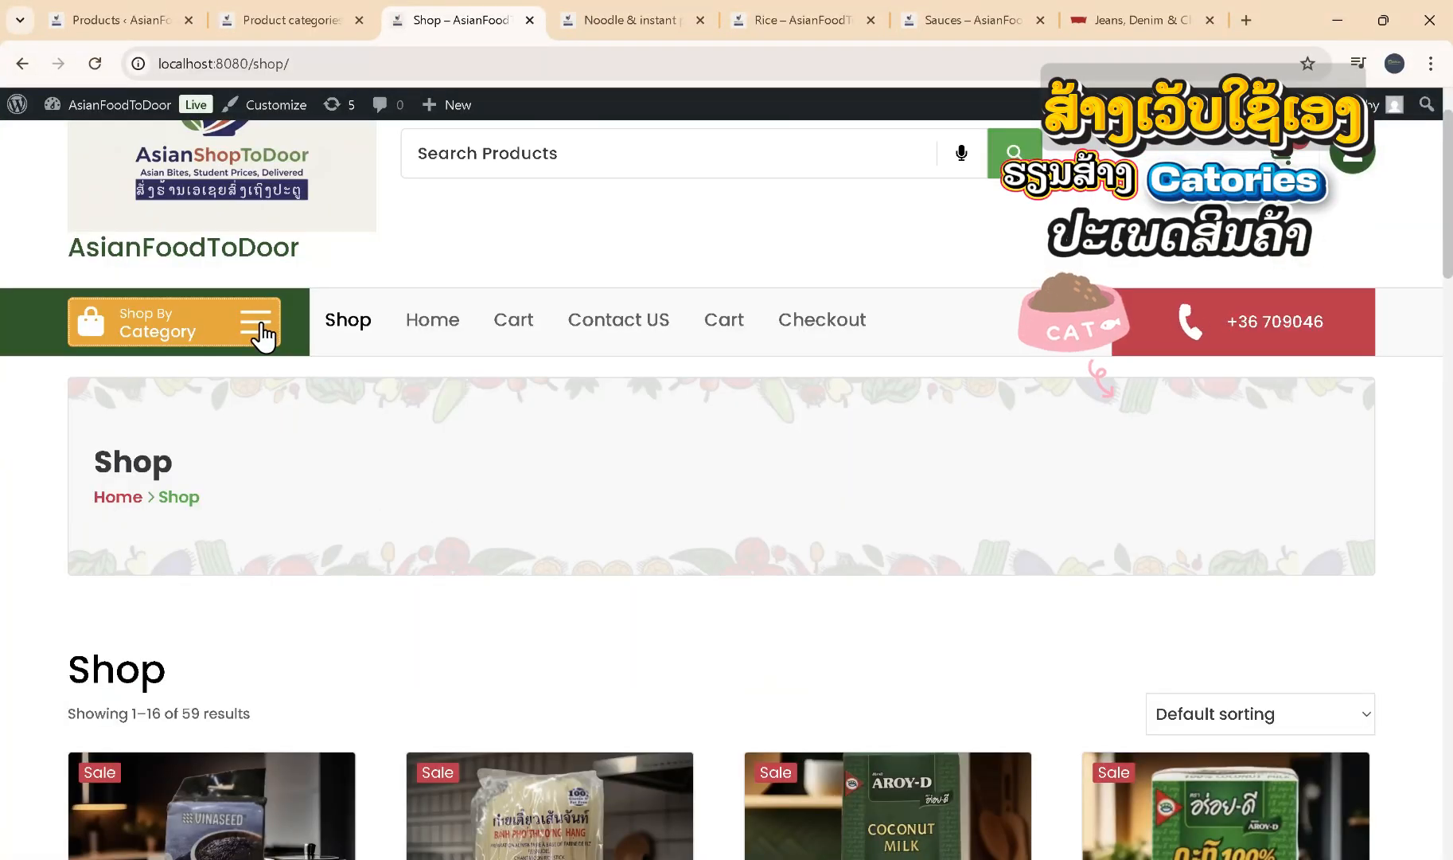
{"action": "left_click", "coordinate": [261, 323]}
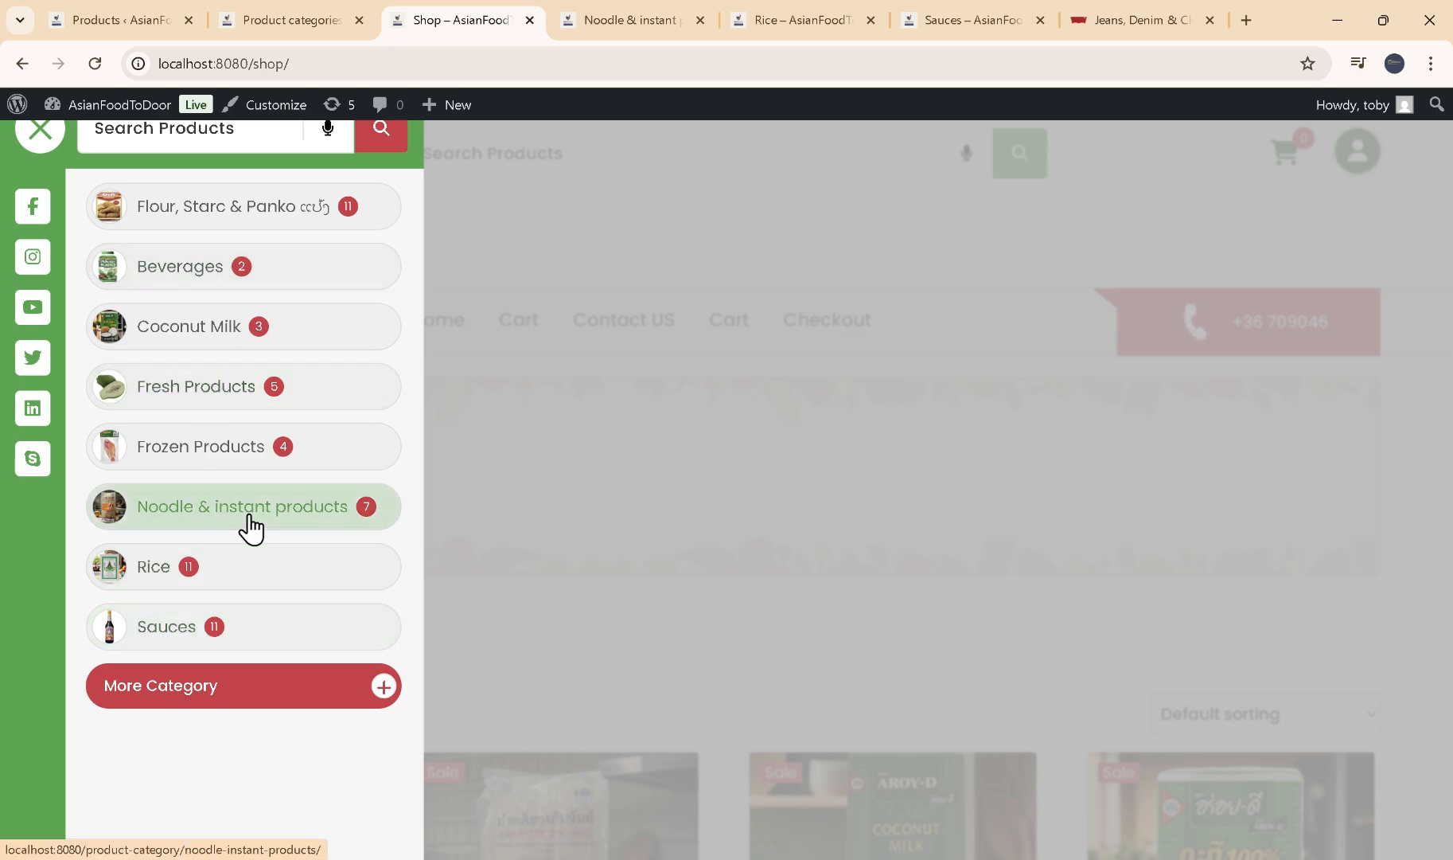
- Examine the products shown on the storefront's Noodle & instant products category page
{"action": "left_click", "coordinate": [586, 20]}
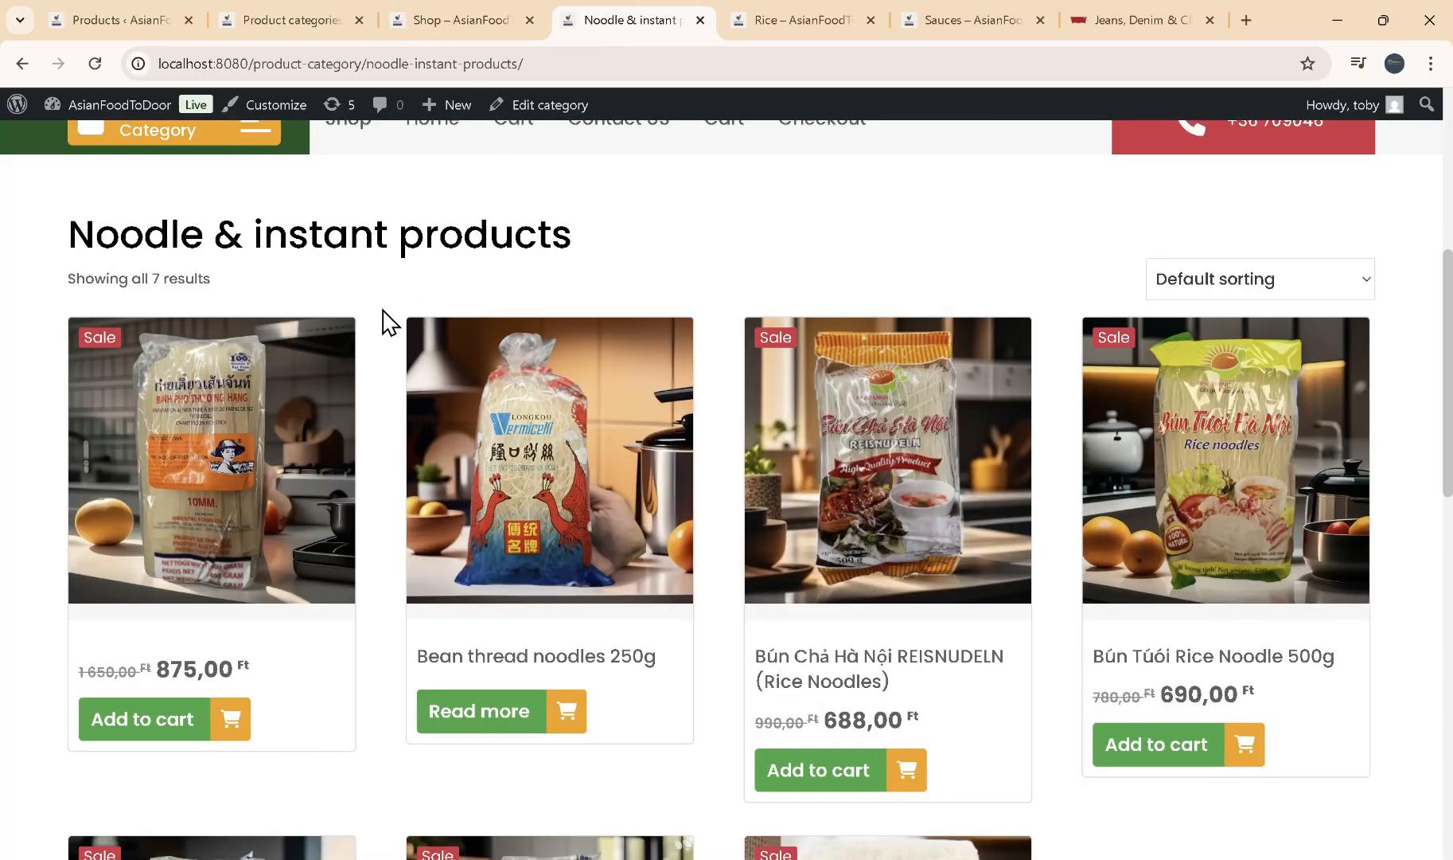
{"action": "scroll", "coordinate": [405, 325], "scroll_direction": "down", "scroll_amount": 8}
{"action": "scroll", "coordinate": [234, 327], "scroll_direction": "up", "scroll_amount": 6}
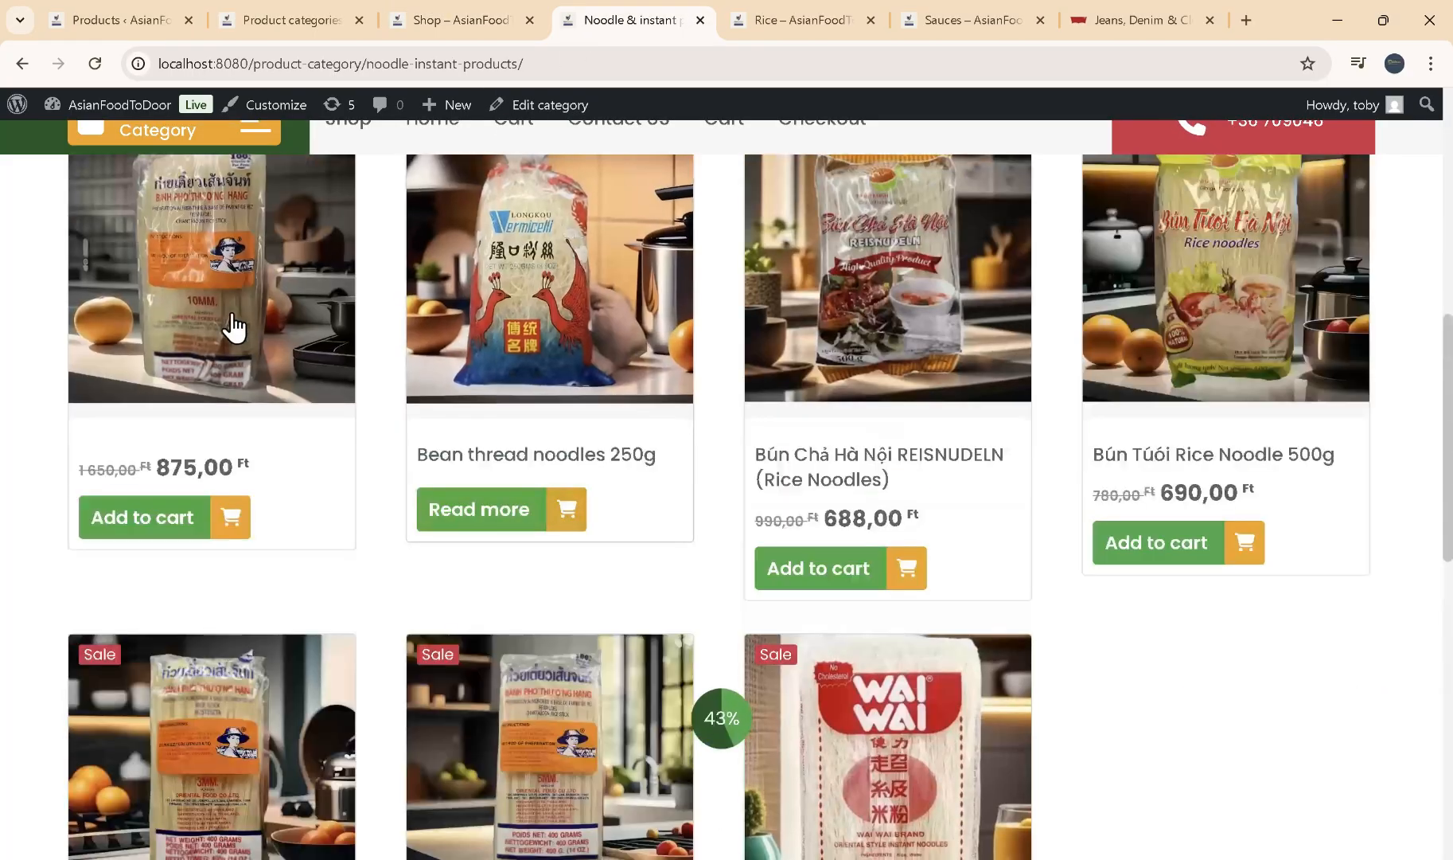
{"action": "scroll", "coordinate": [243, 282], "scroll_direction": "up", "scroll_amount": 1}
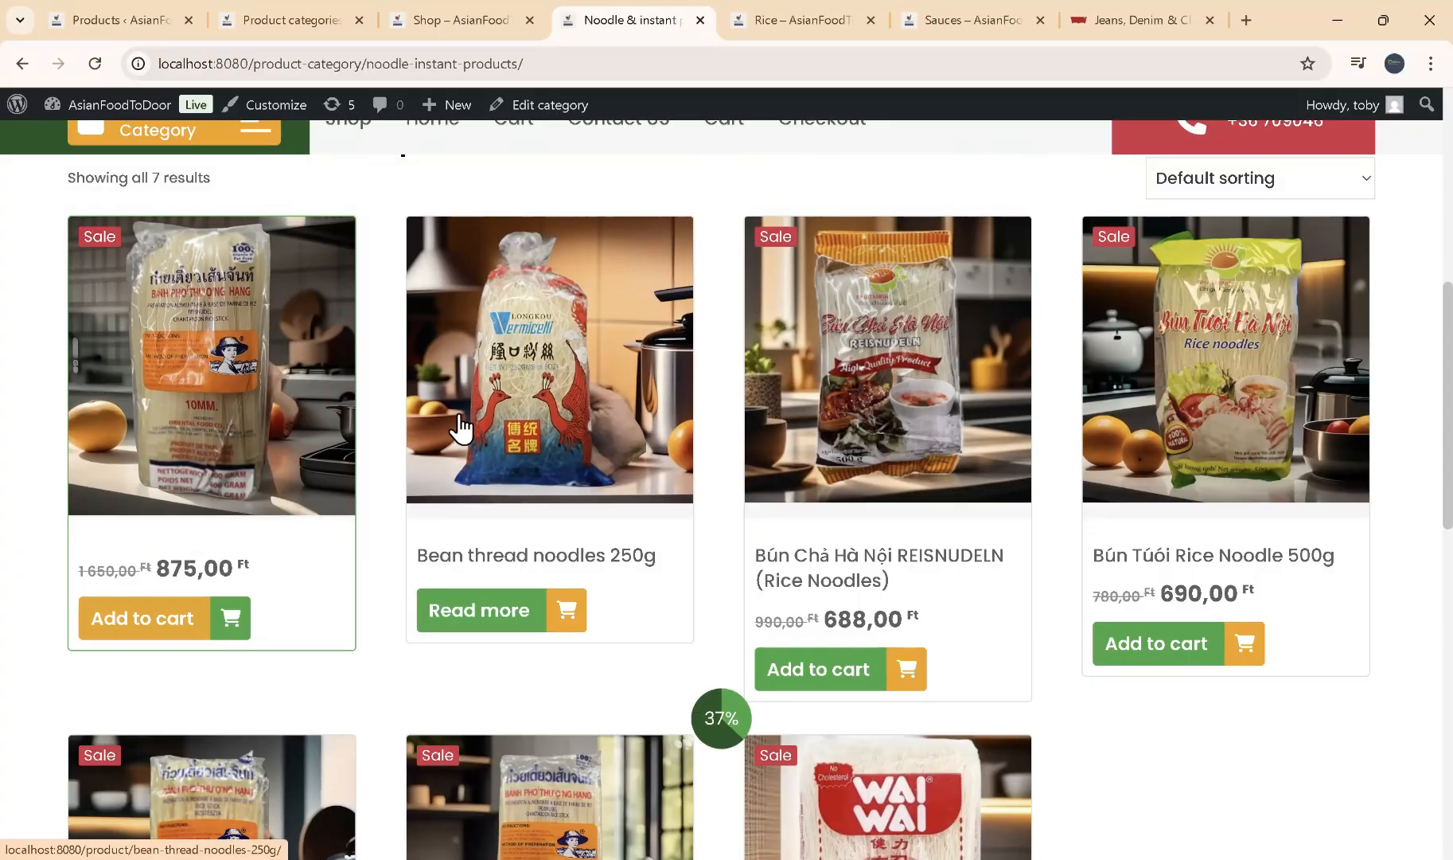
{"action": "scroll", "coordinate": [1044, 424], "scroll_direction": "down", "scroll_amount": 2}
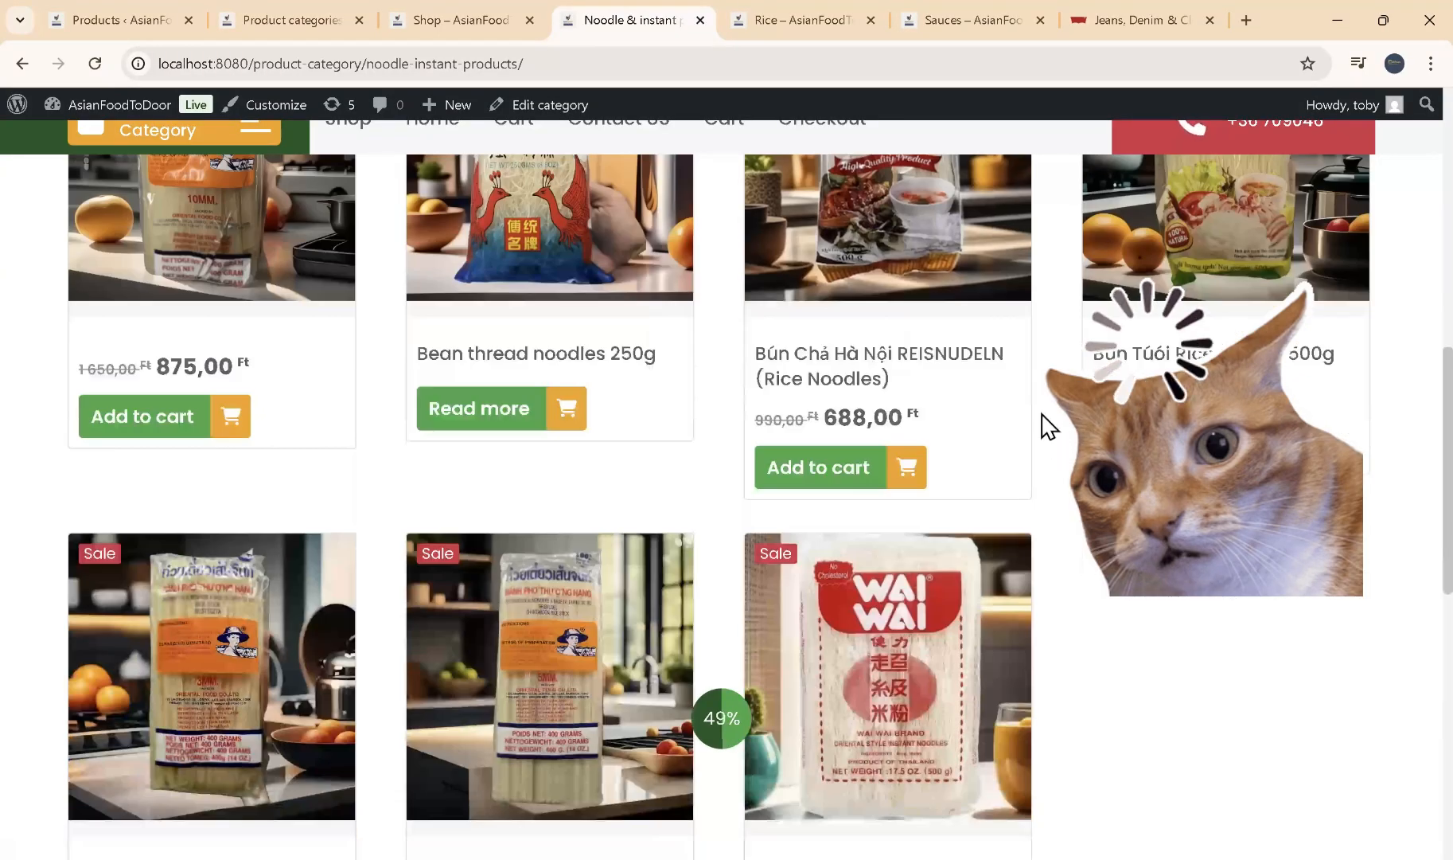
{"action": "scroll", "coordinate": [1357, 328], "scroll_direction": "up", "scroll_amount": 2}
{"action": "scroll", "coordinate": [681, 503], "scroll_direction": "down", "scroll_amount": 6}
{"action": "scroll", "coordinate": [177, 460], "scroll_direction": "up", "scroll_amount": 3}
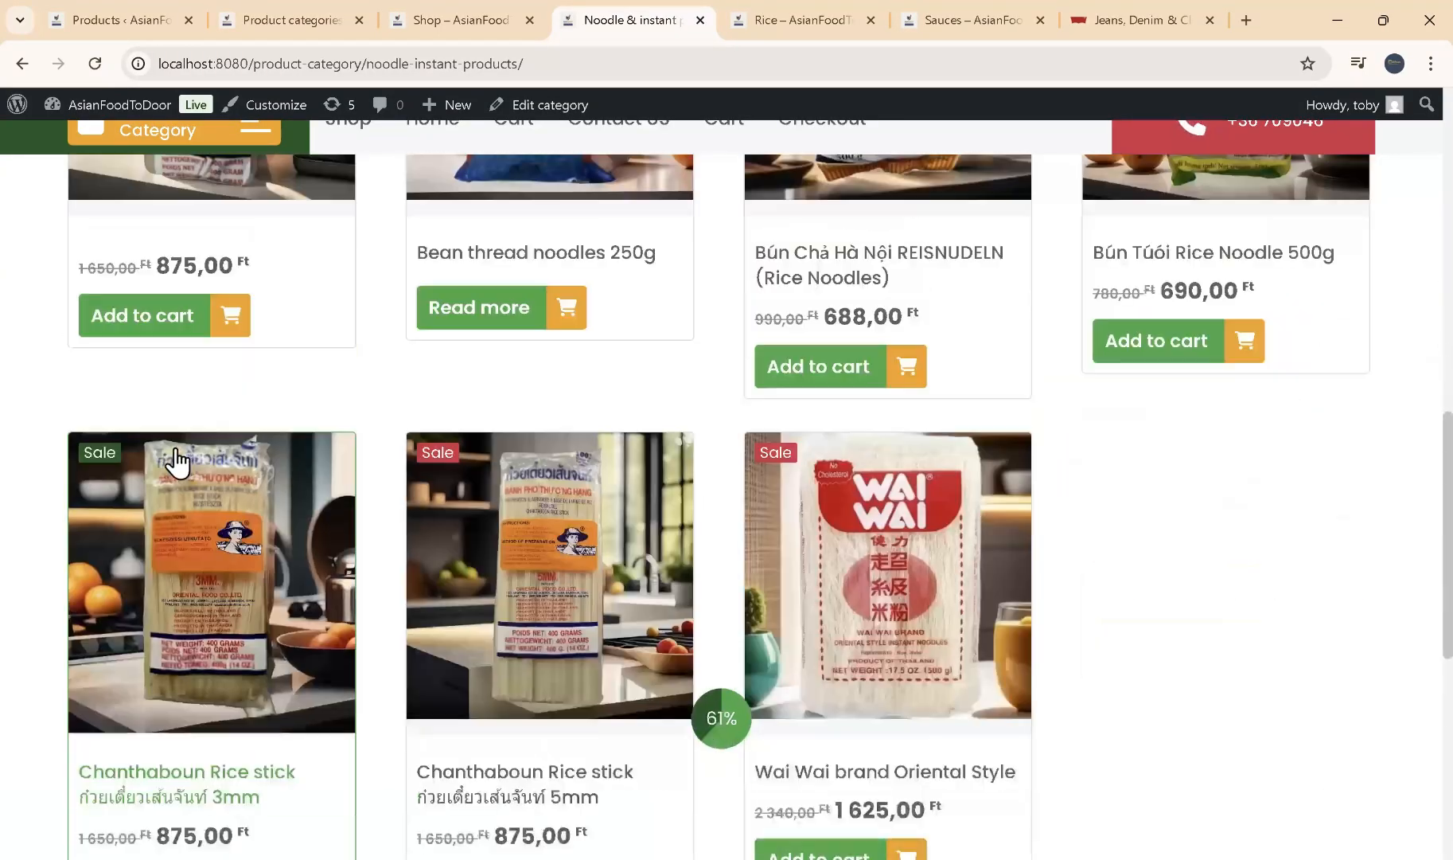
{"action": "scroll", "coordinate": [177, 460], "scroll_direction": "up", "scroll_amount": 3}
- Examine the products on the storefront's Rice category page and return to the Shop page's category list
{"action": "left_click", "coordinate": [793, 21]}
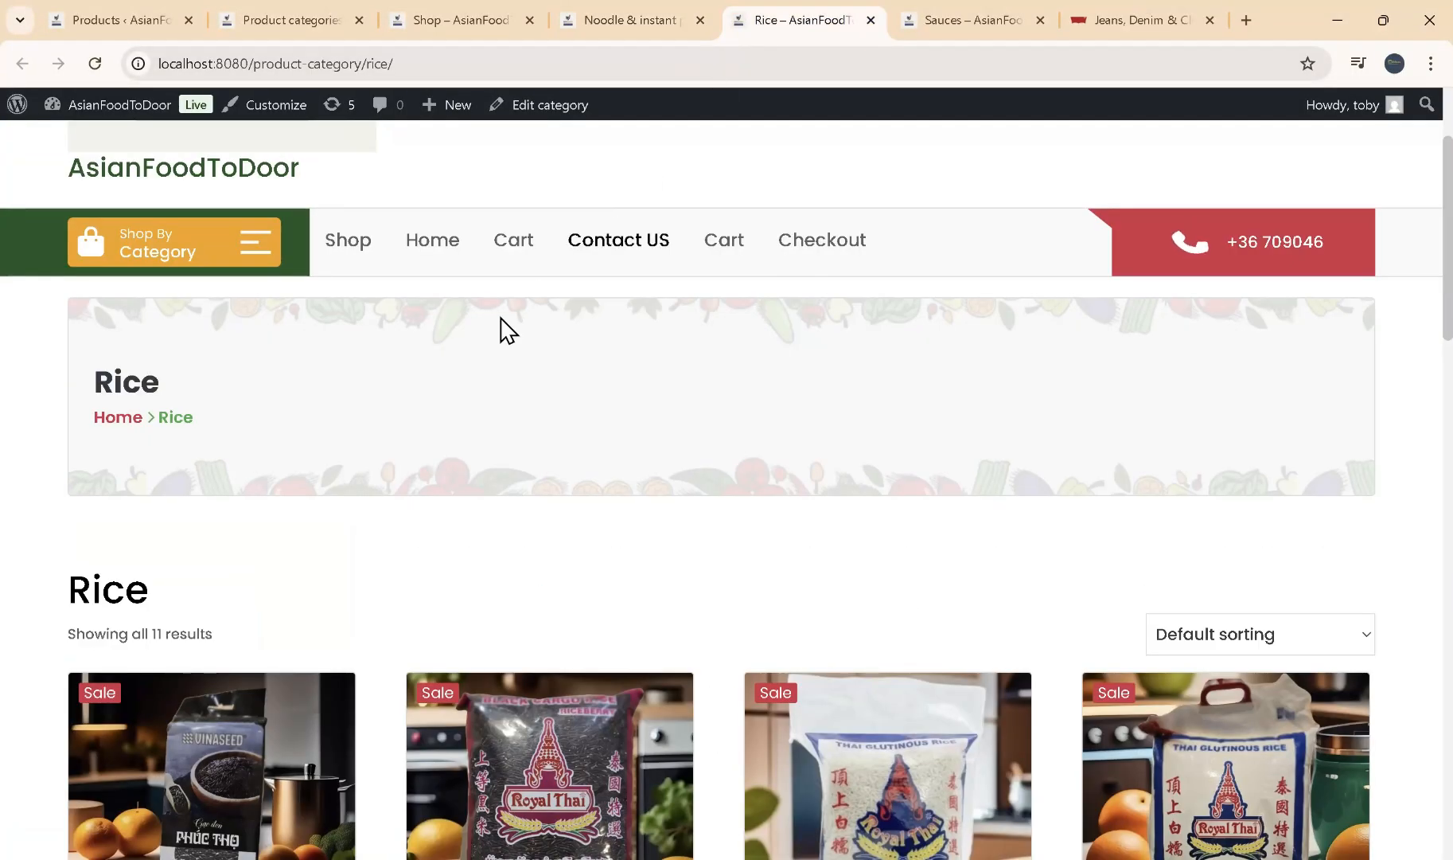
{"action": "scroll", "coordinate": [478, 398], "scroll_direction": "down", "scroll_amount": 5}
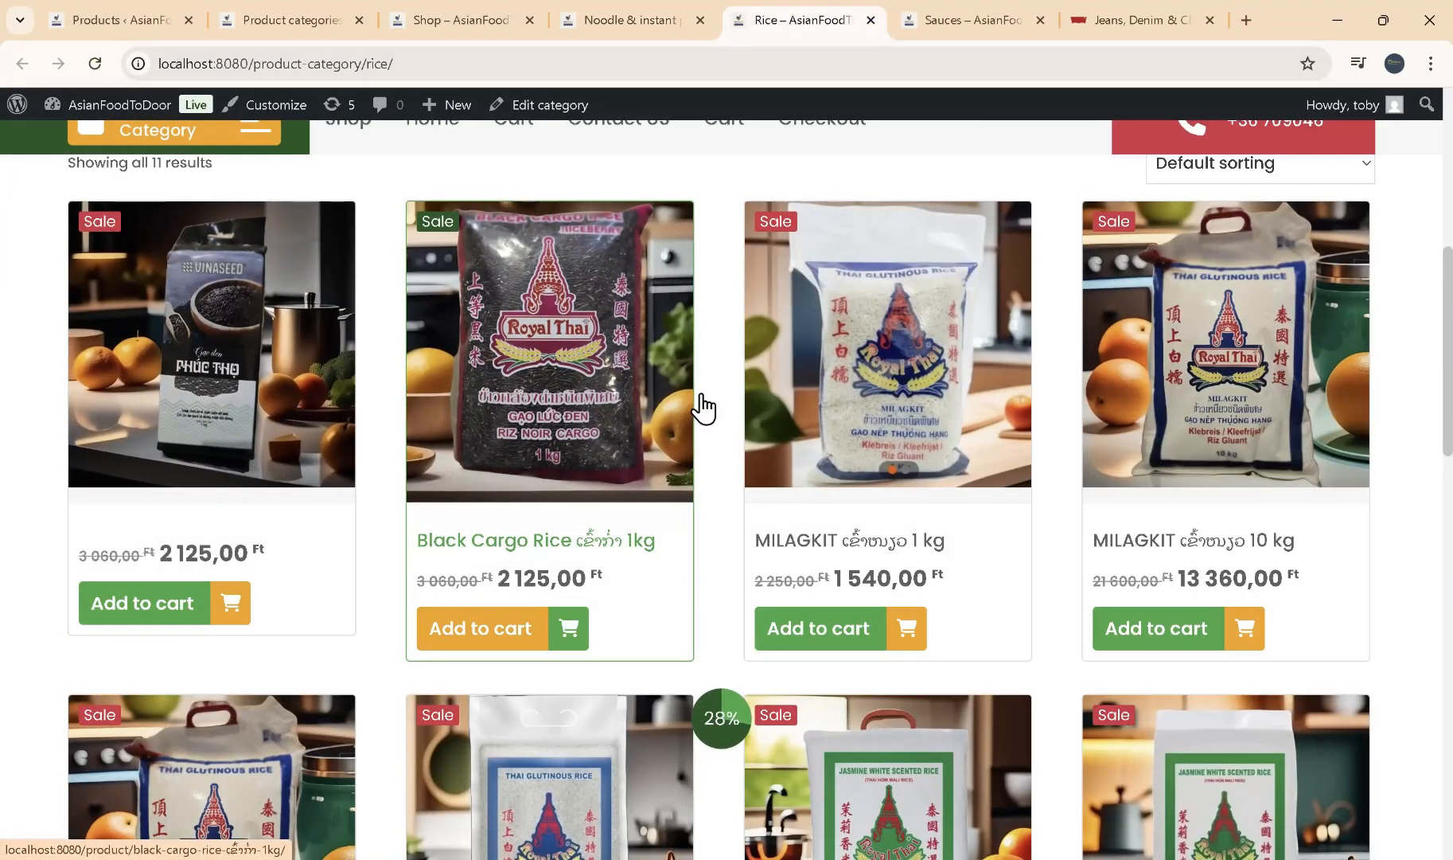
{"action": "scroll", "coordinate": [983, 422], "scroll_direction": "down", "scroll_amount": 5}
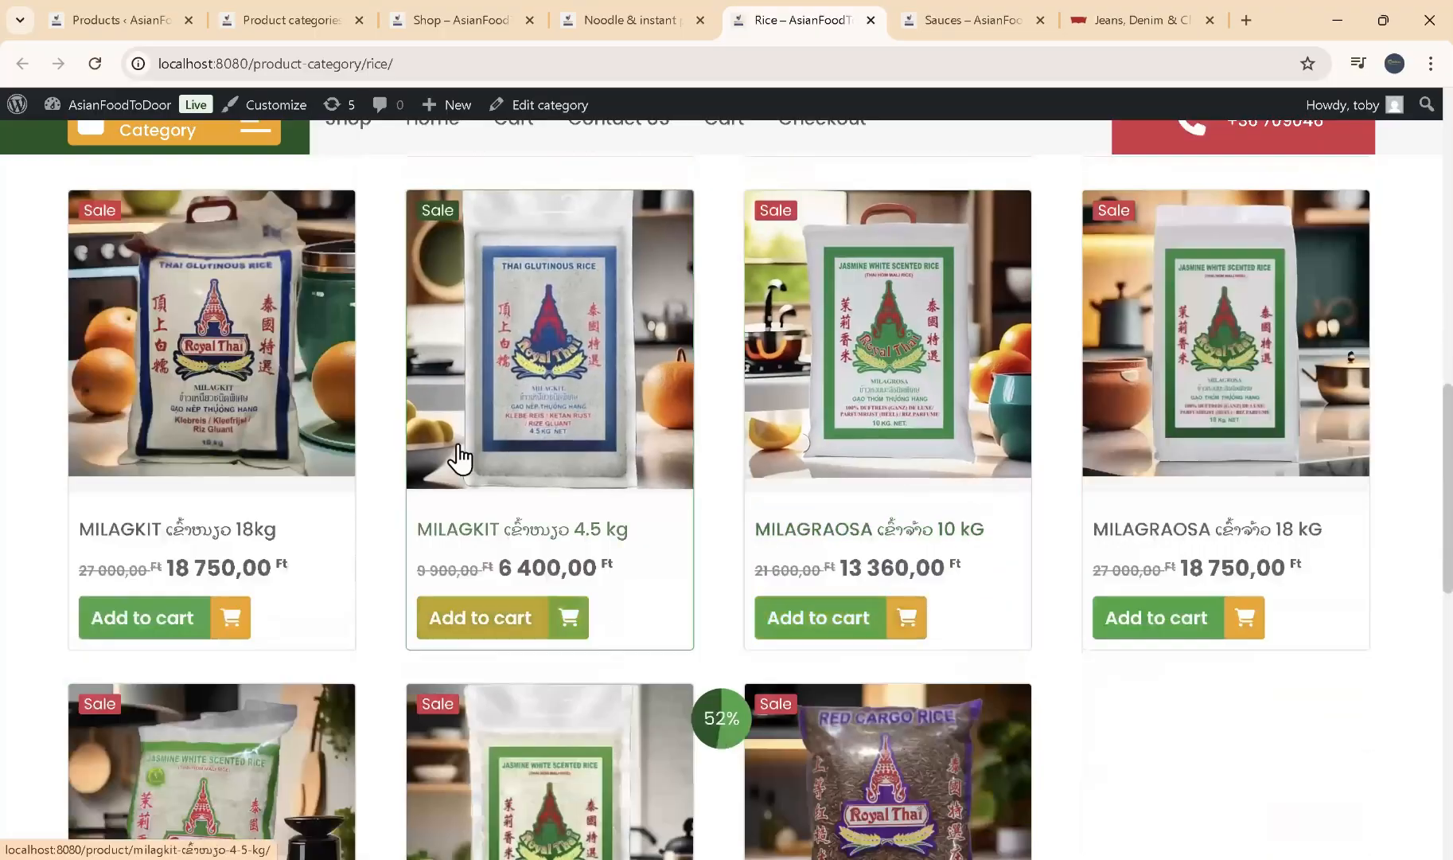
{"action": "scroll", "coordinate": [453, 466], "scroll_direction": "down", "scroll_amount": 5}
{"action": "scroll", "coordinate": [804, 447], "scroll_direction": "up", "scroll_amount": 1}
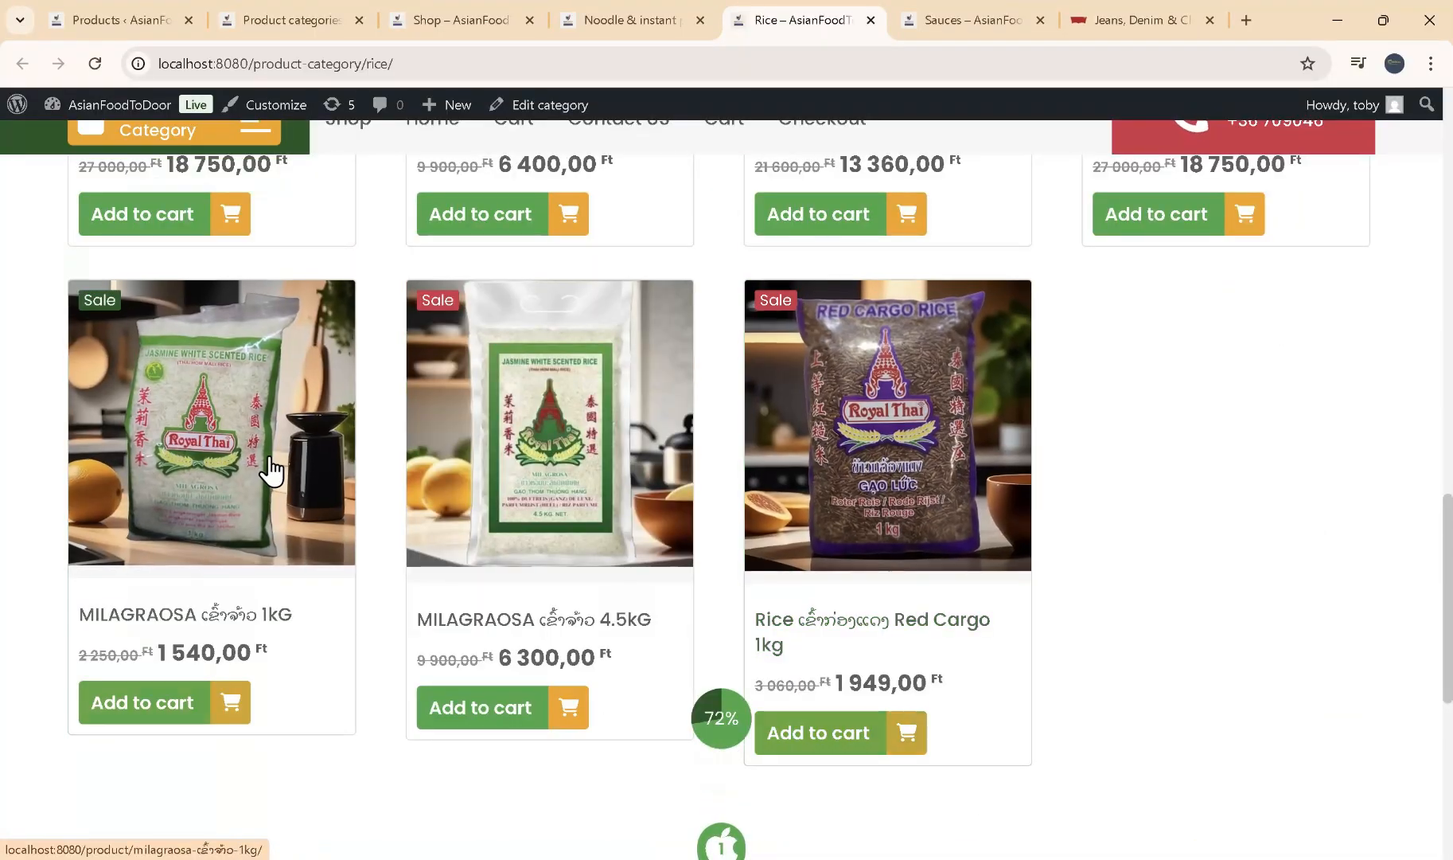
{"action": "scroll", "coordinate": [620, 451], "scroll_direction": "up", "scroll_amount": 9}
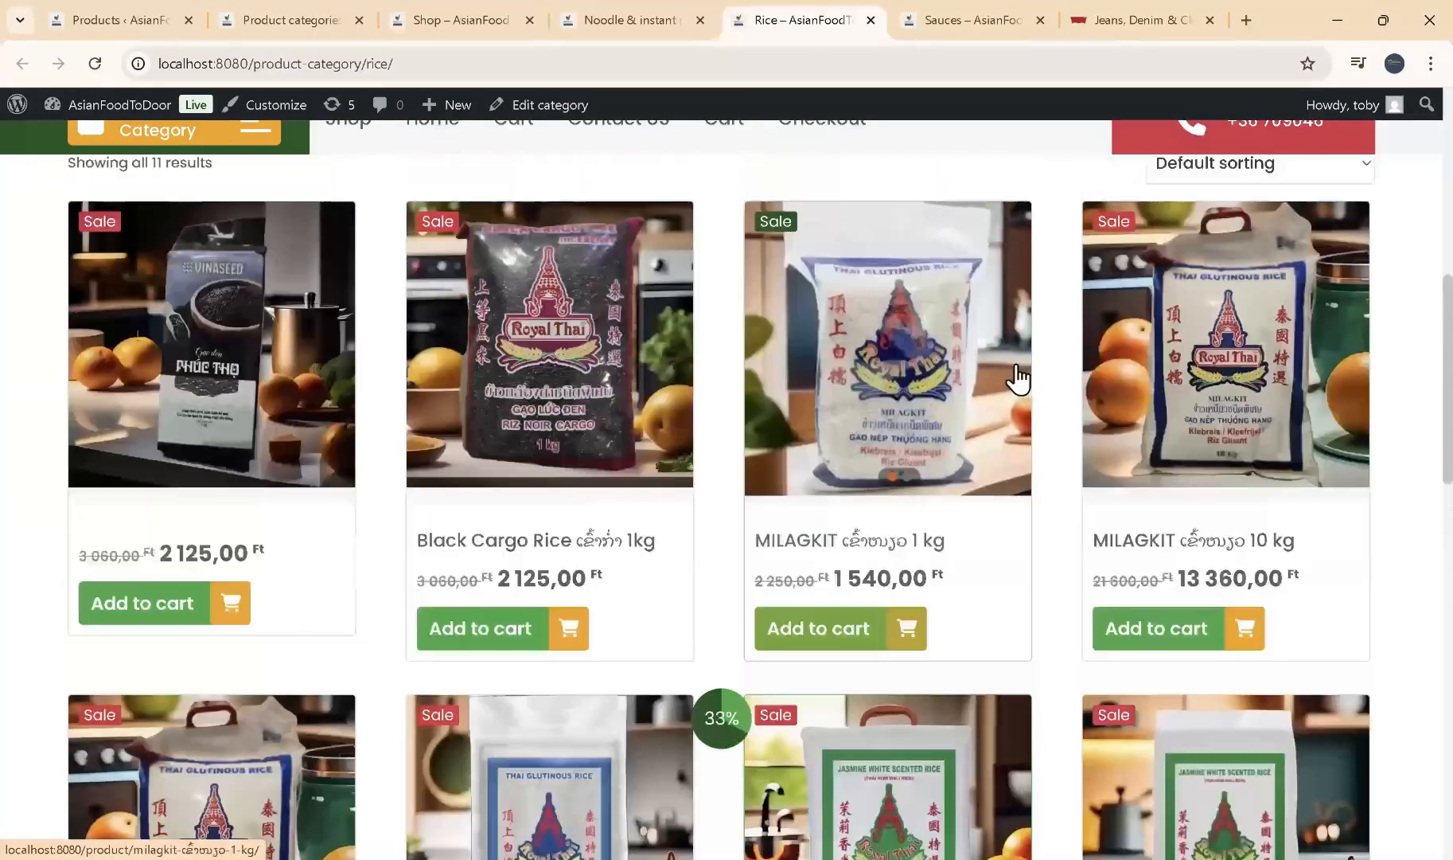
{"action": "scroll", "coordinate": [759, 351], "scroll_direction": "up", "scroll_amount": 5}
{"action": "left_click", "coordinate": [628, 23]}
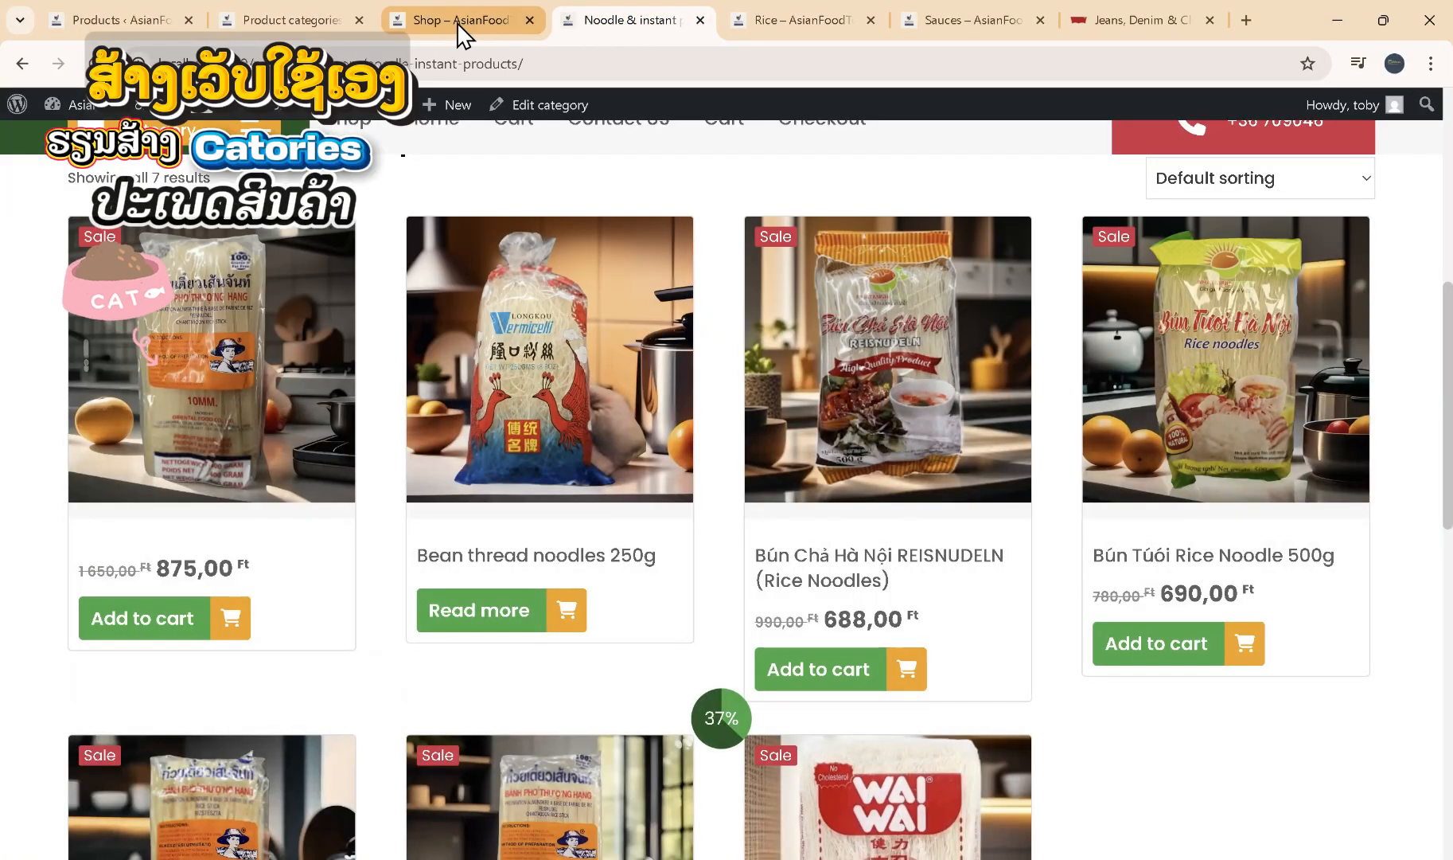
{"action": "left_click", "coordinate": [456, 23]}
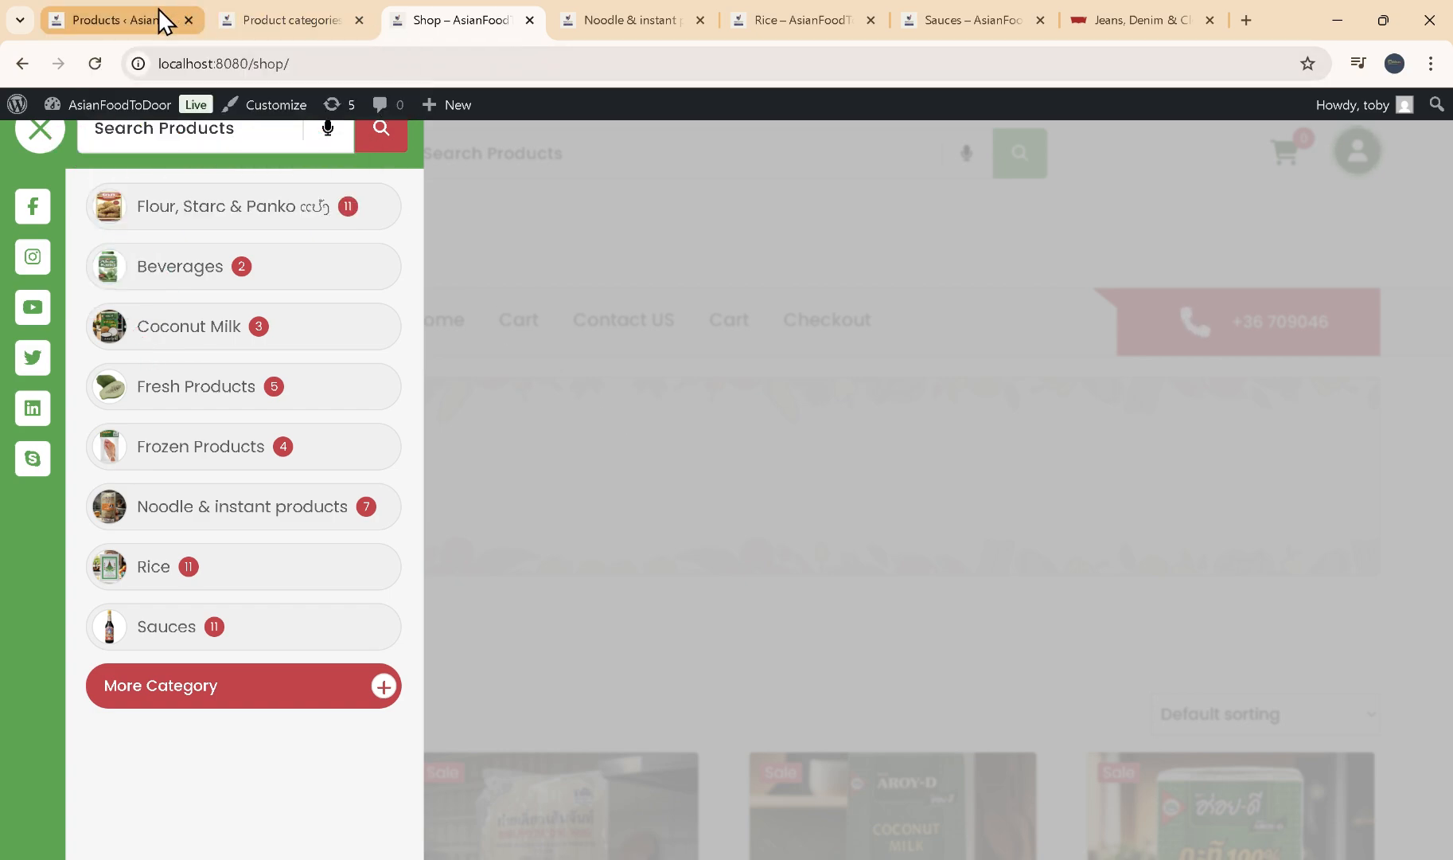
- Go to the admin Products list and look over the most recently published products
{"action": "left_click", "coordinate": [90, 32]}
{"action": "scroll", "coordinate": [243, 298], "scroll_direction": "down", "scroll_amount": 1}
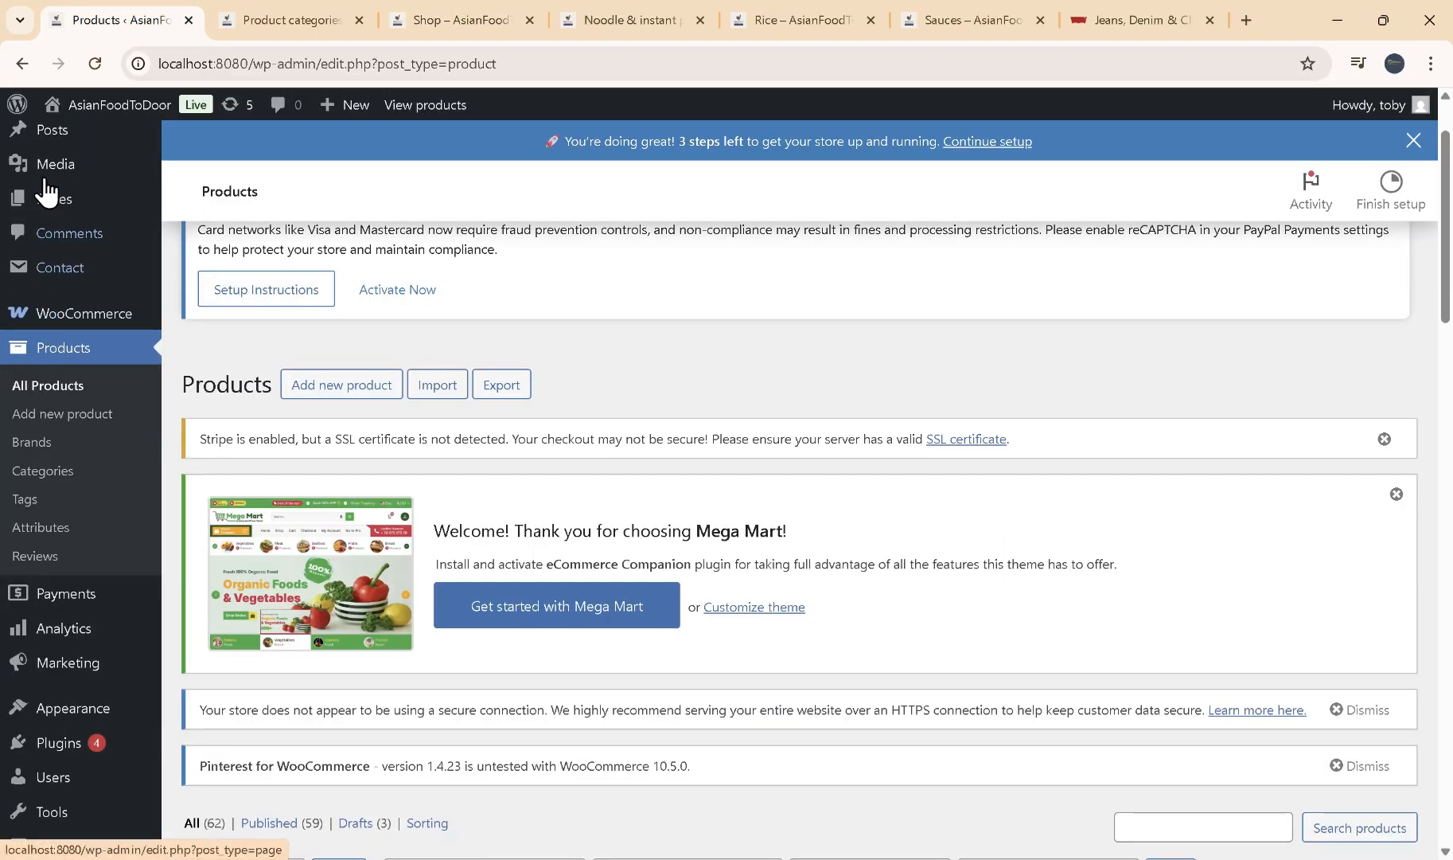
{"action": "scroll", "coordinate": [48, 195], "scroll_direction": "up", "scroll_amount": 1}
{"action": "mouse_move", "coordinate": [79, 247]}
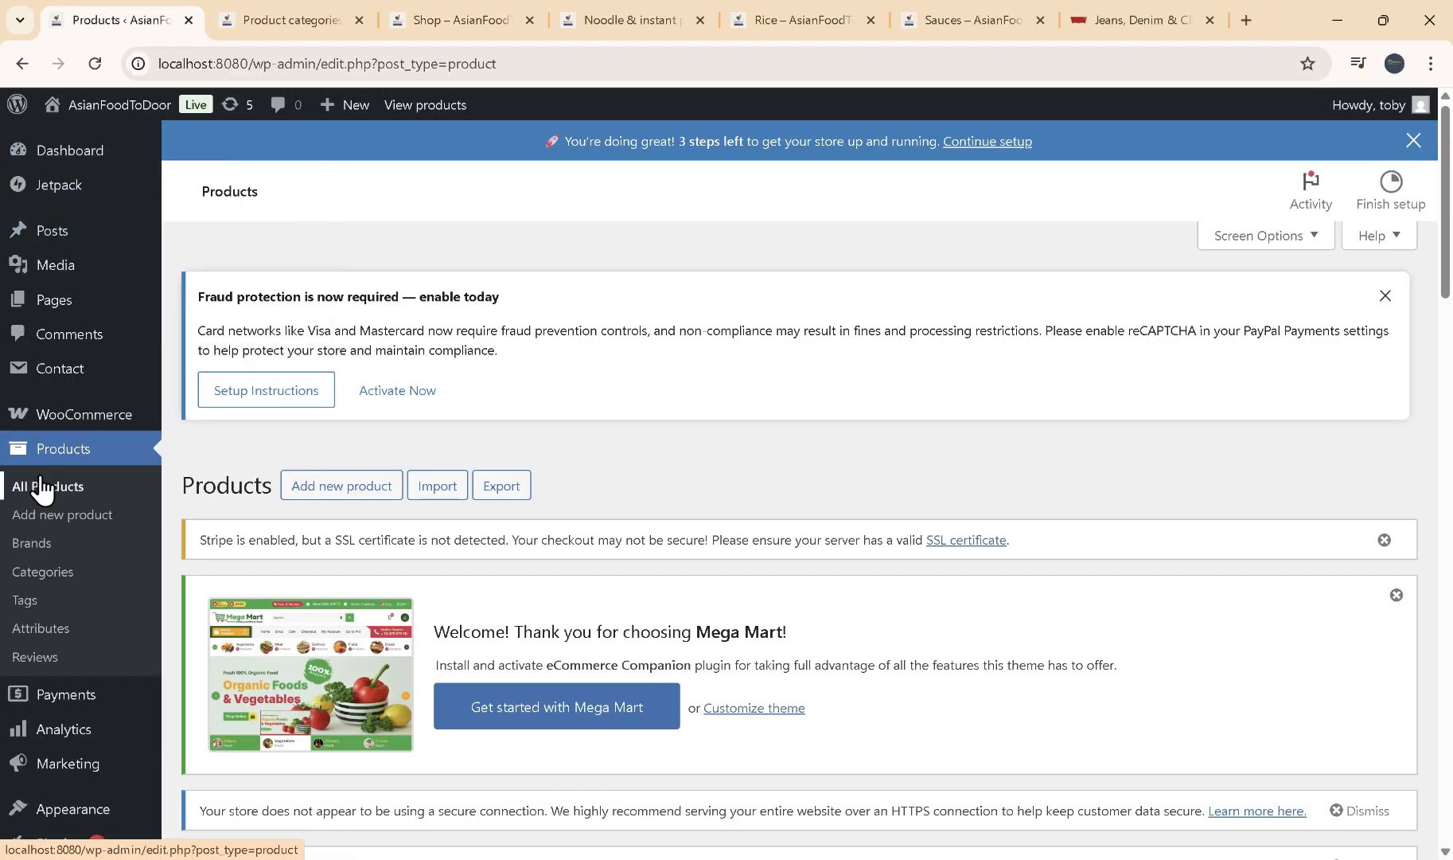
{"action": "scroll", "coordinate": [64, 465], "scroll_direction": "down", "scroll_amount": 10}
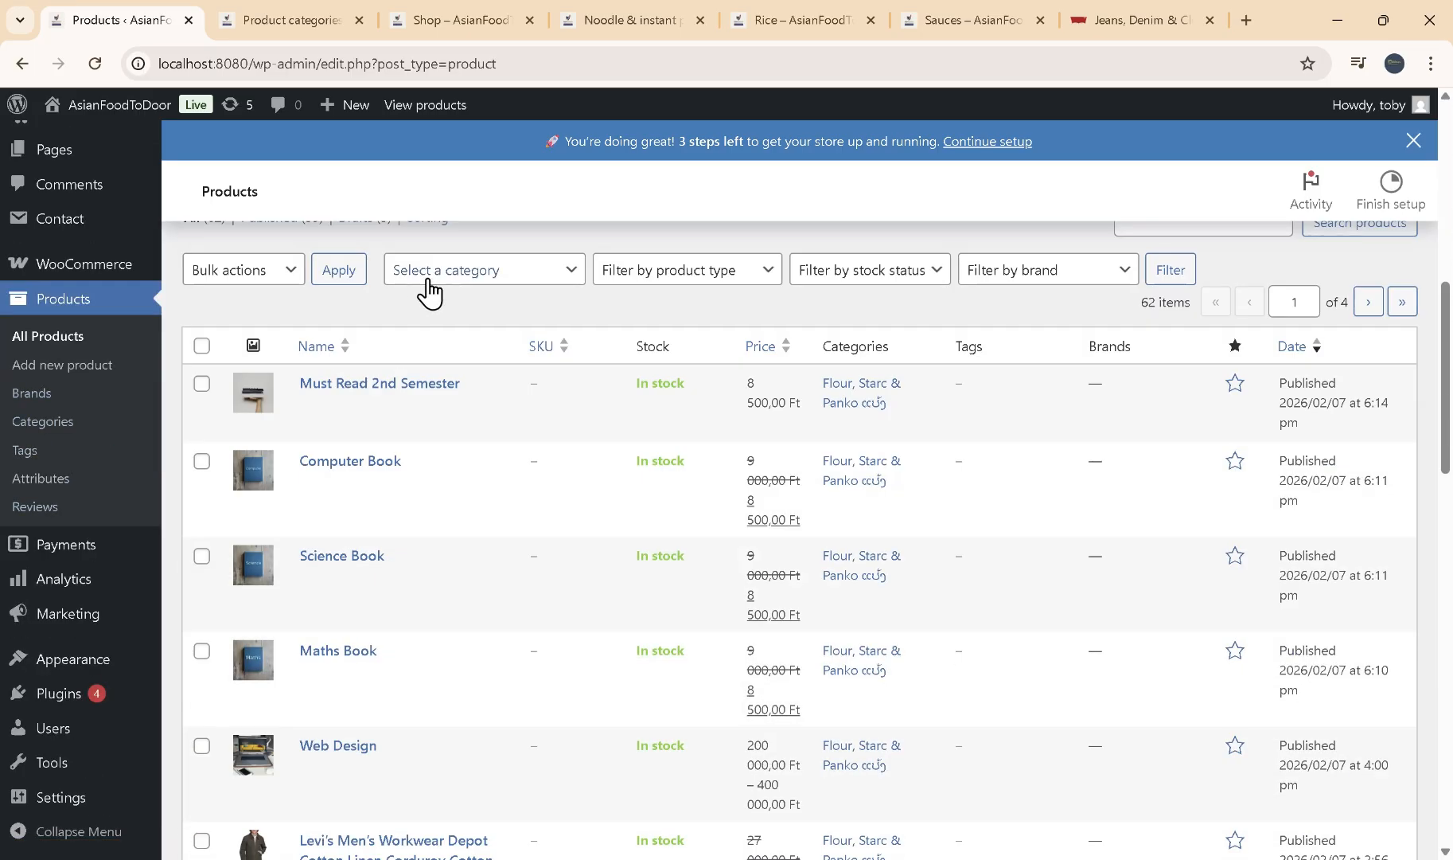
{"action": "scroll", "coordinate": [583, 402], "scroll_direction": "down", "scroll_amount": 5}
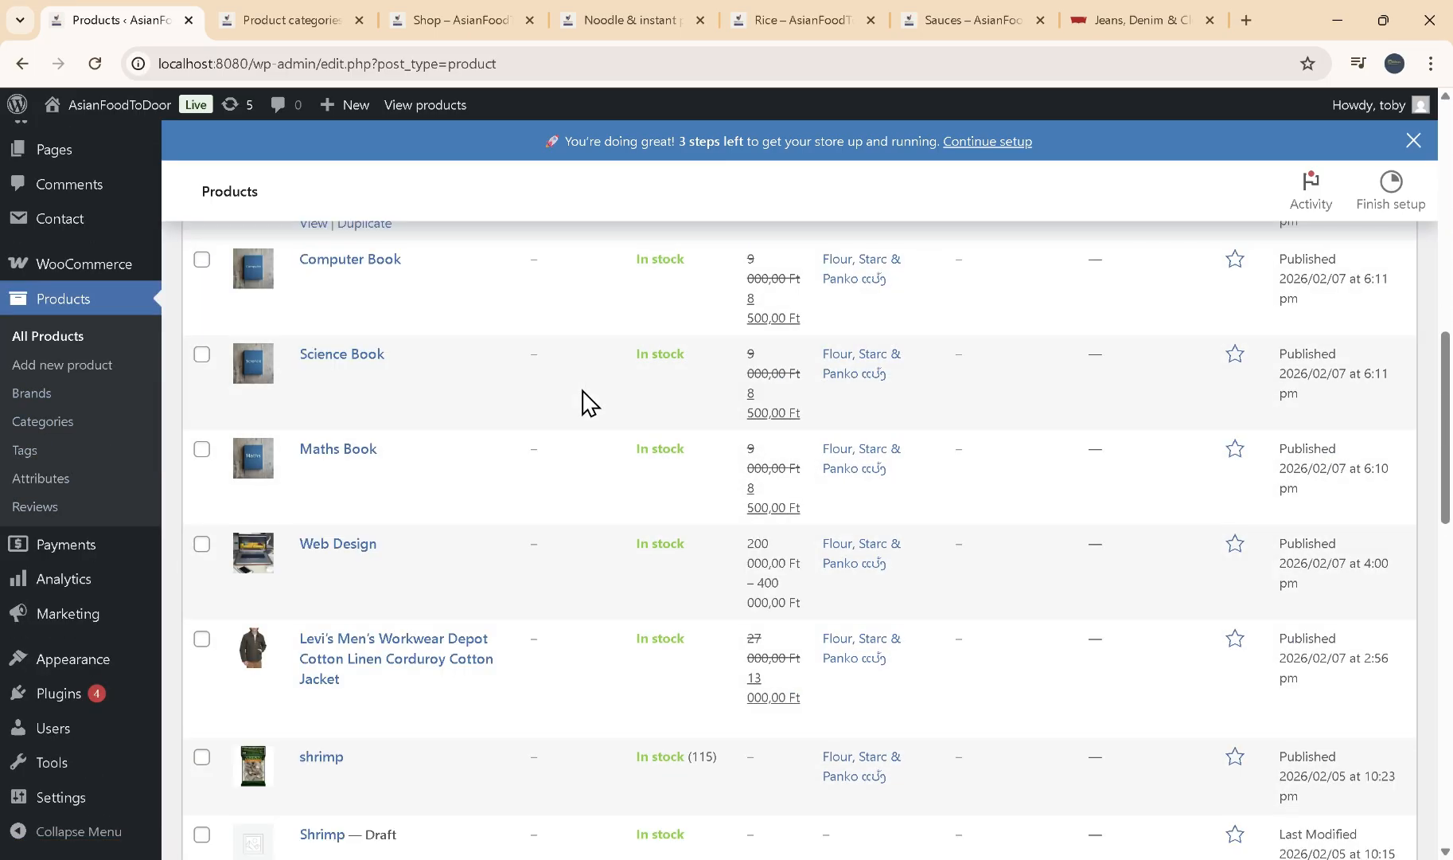
{"action": "scroll", "coordinate": [584, 404], "scroll_direction": "down", "scroll_amount": 1}
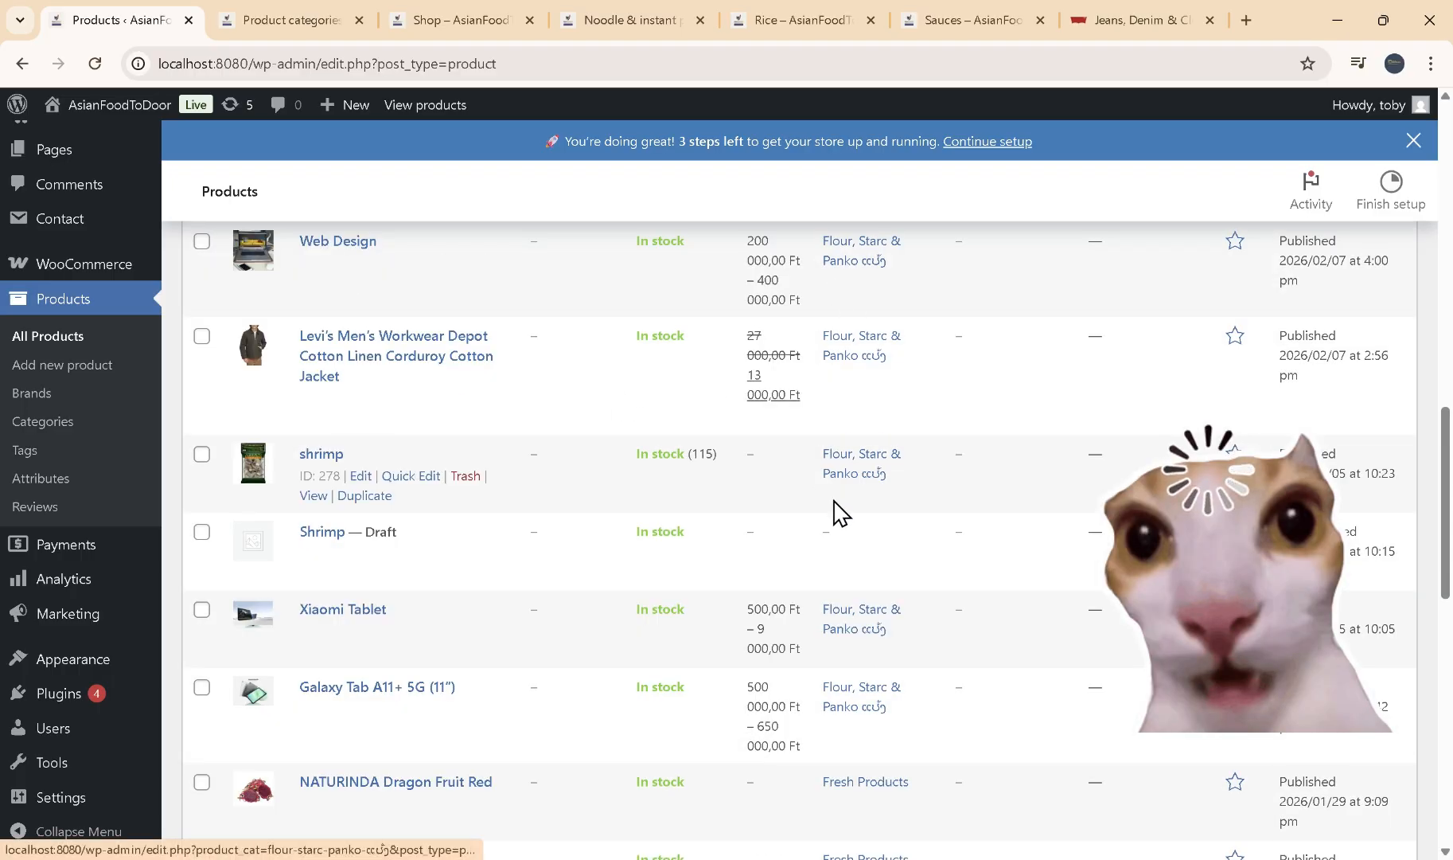
{"action": "scroll", "coordinate": [840, 513], "scroll_direction": "up", "scroll_amount": 6}
{"action": "scroll", "coordinate": [840, 511], "scroll_direction": "up", "scroll_amount": 1}
{"action": "scroll", "coordinate": [916, 486], "scroll_direction": "down", "scroll_amount": 1}
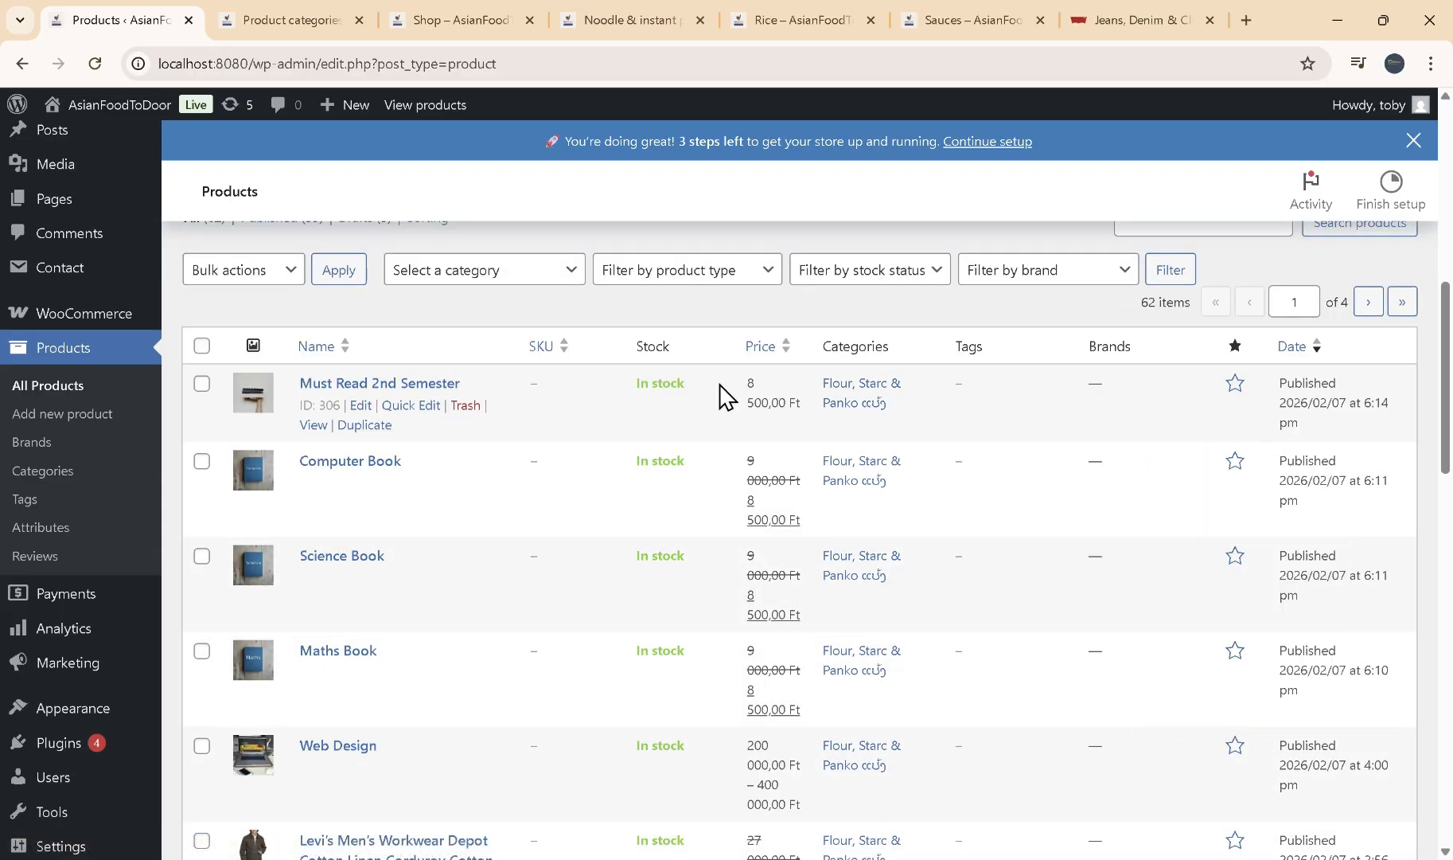
- Check which category is assigned to each product, from the books down to the frozen products
{"action": "mouse_move", "coordinate": [365, 589]}
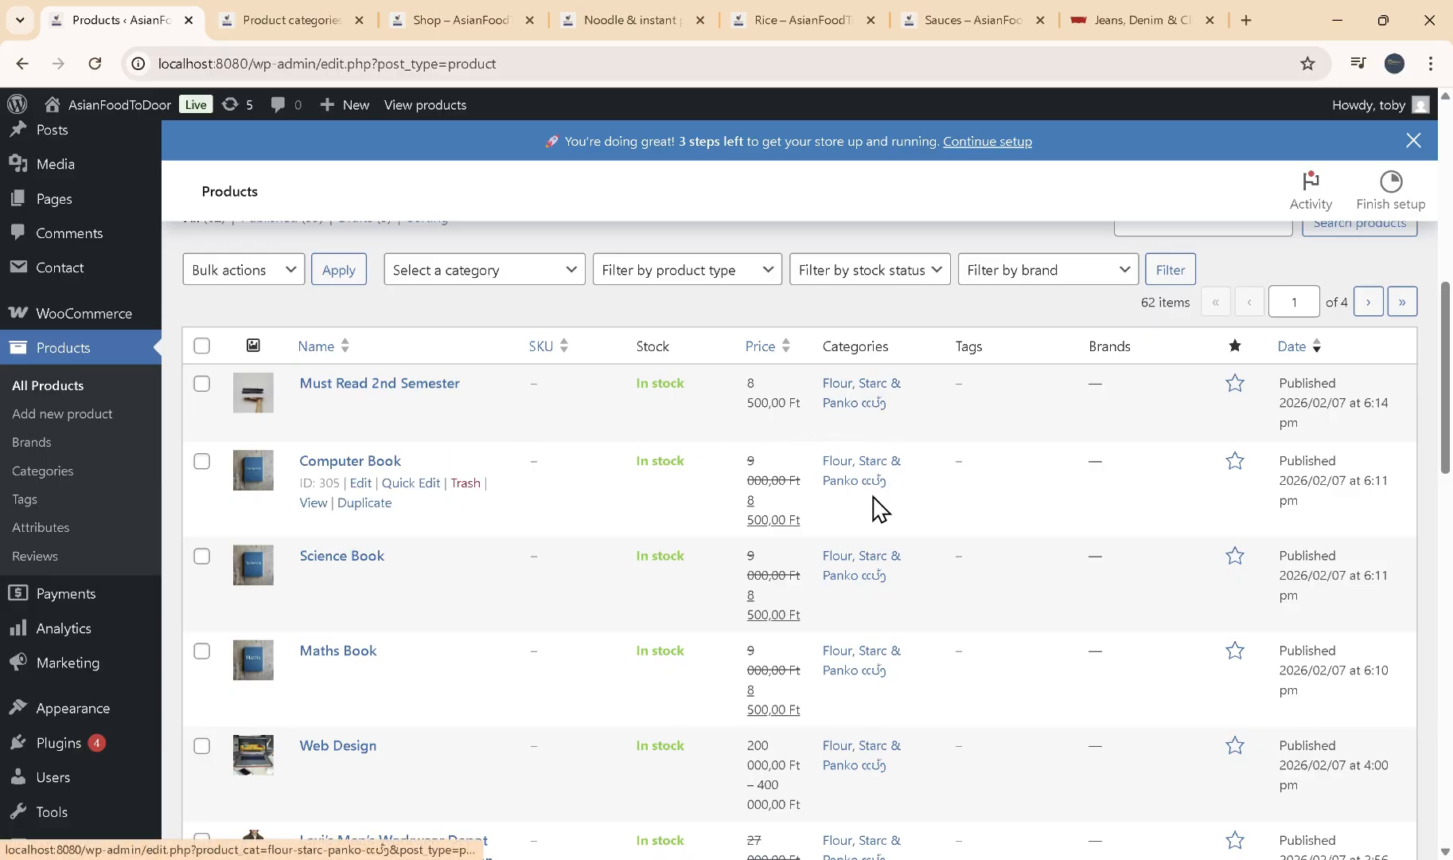
{"action": "scroll", "coordinate": [875, 514], "scroll_direction": "down", "scroll_amount": 3}
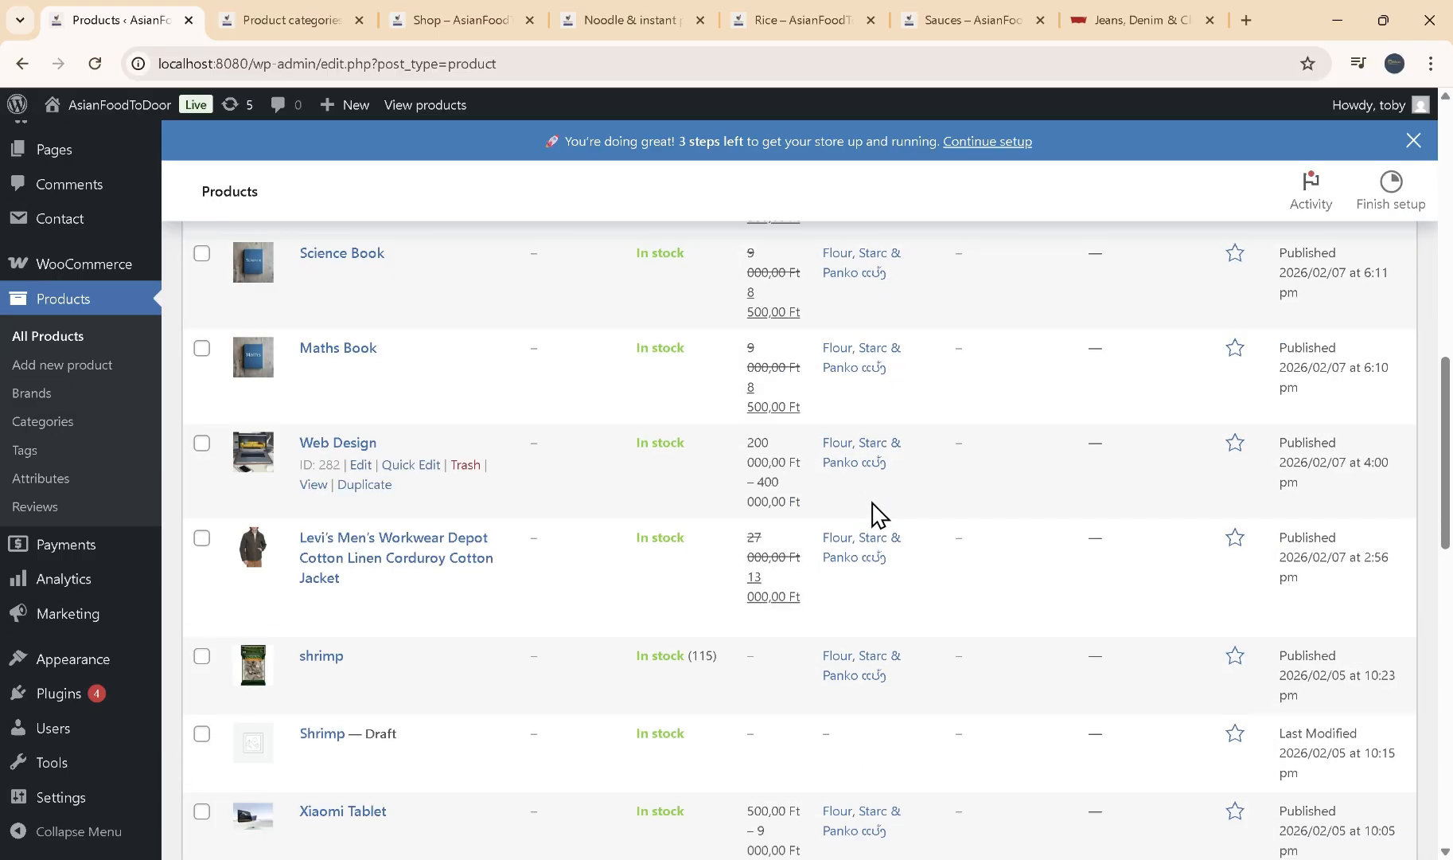
{"action": "scroll", "coordinate": [876, 513], "scroll_direction": "down", "scroll_amount": 5}
{"action": "scroll", "coordinate": [875, 514], "scroll_direction": "down", "scroll_amount": 5}
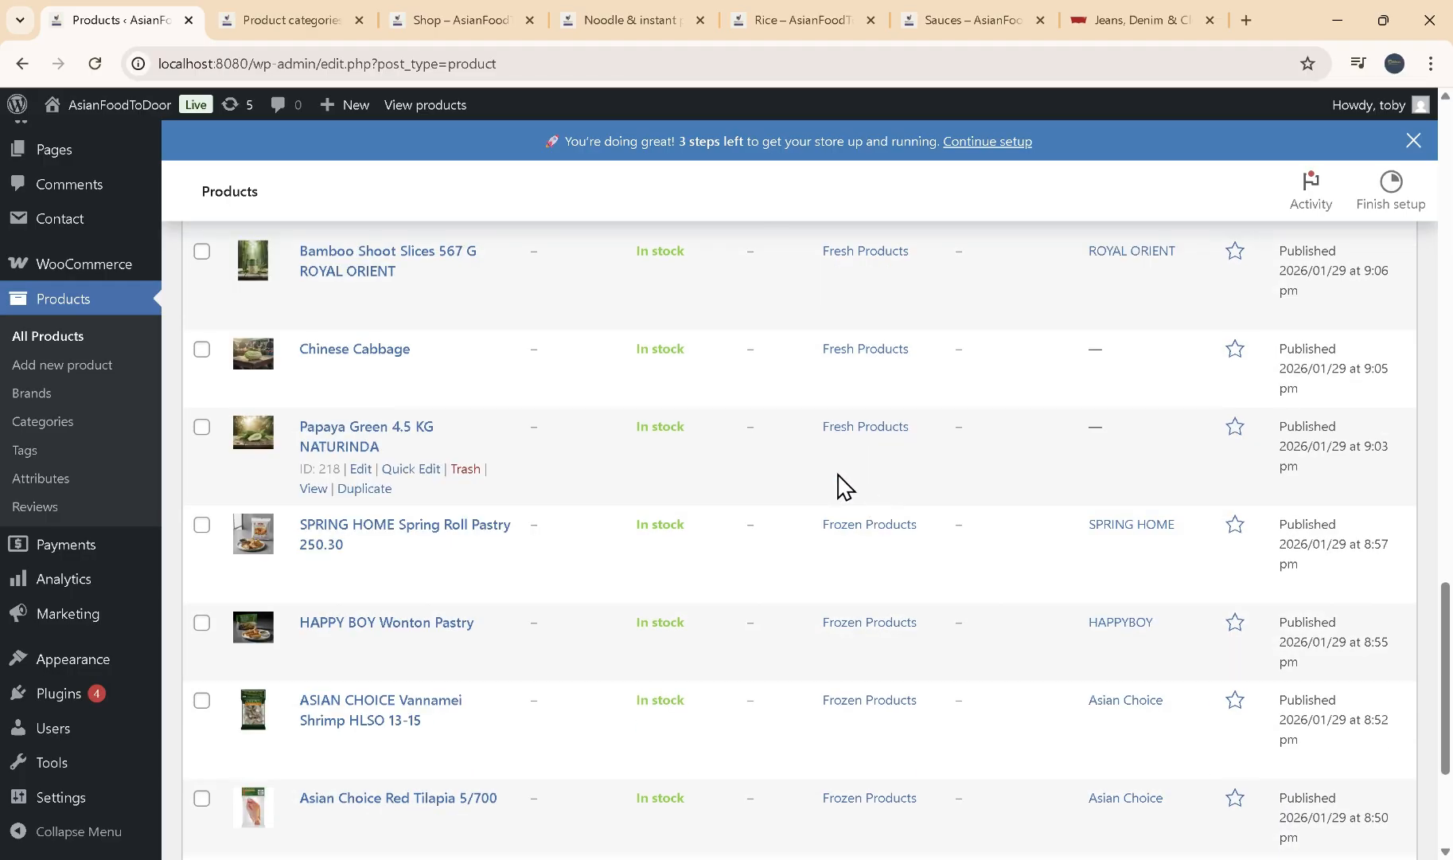
{"action": "scroll", "coordinate": [830, 470], "scroll_direction": "up", "scroll_amount": 8}
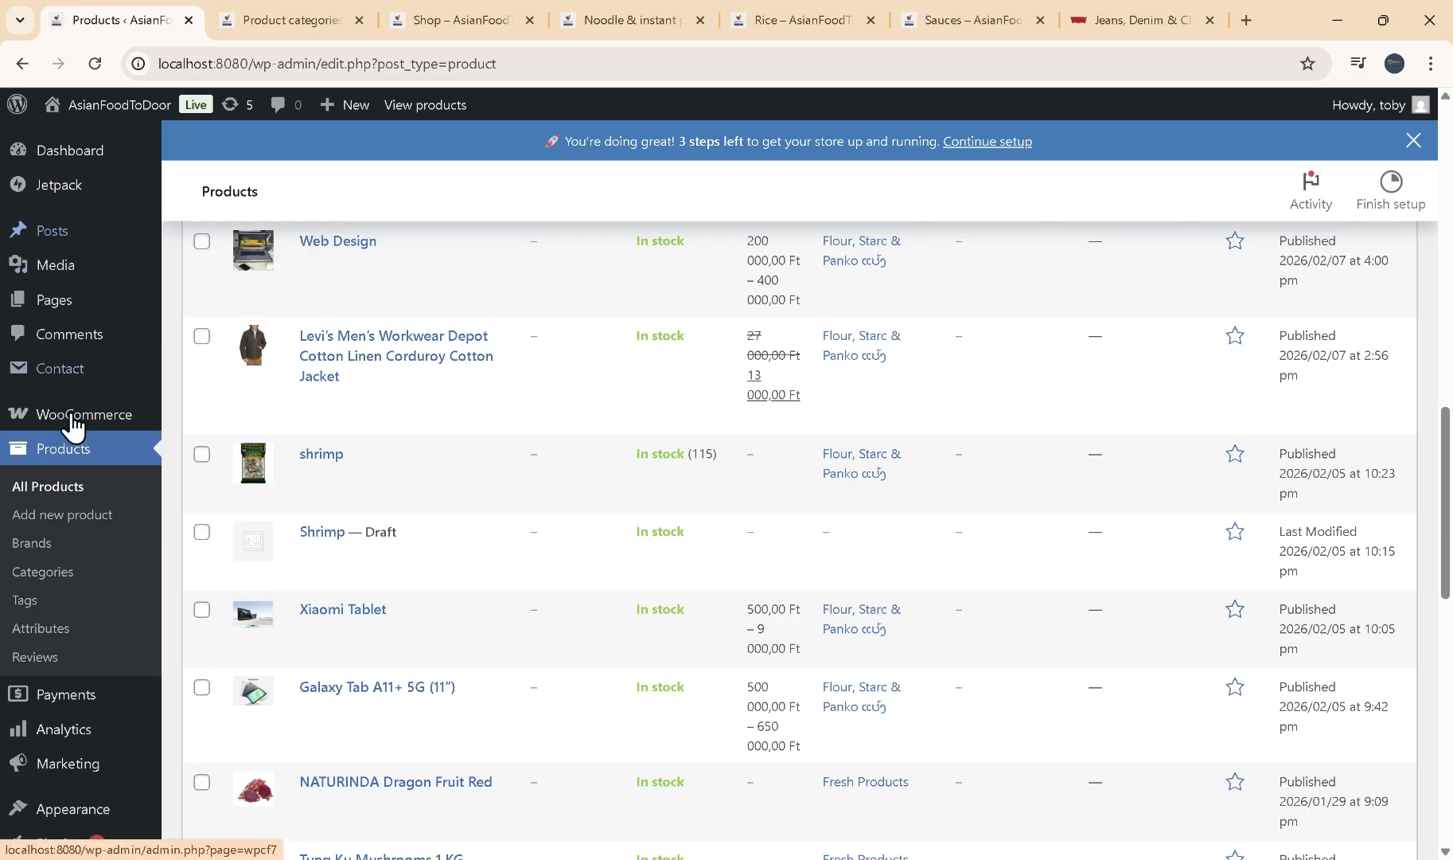
- Go to the Product categories page and review the existing categories and the fields for adding a new one
{"action": "mouse_move", "coordinate": [83, 430]}
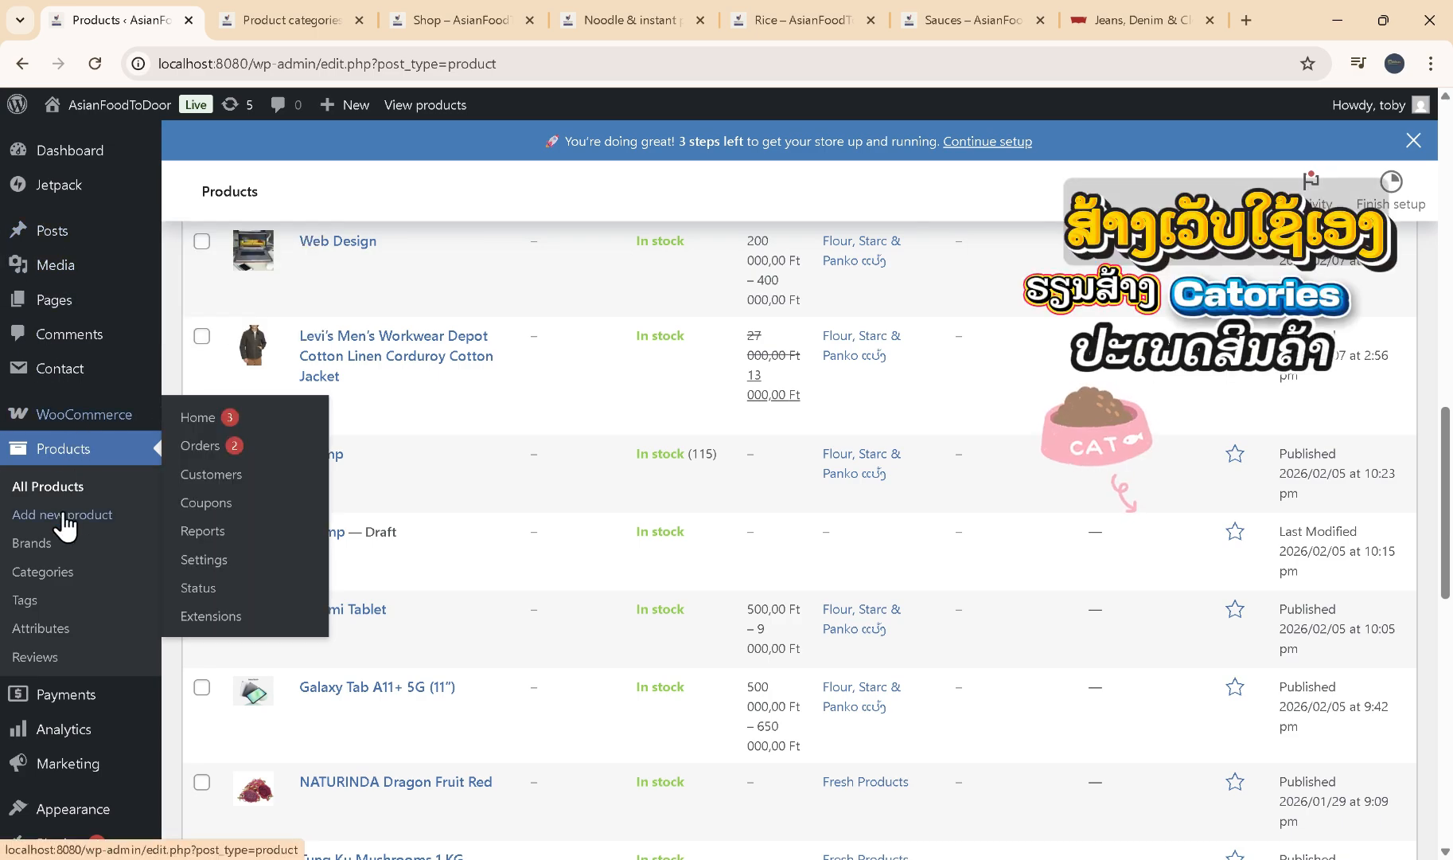
{"action": "left_click", "coordinate": [290, 20]}
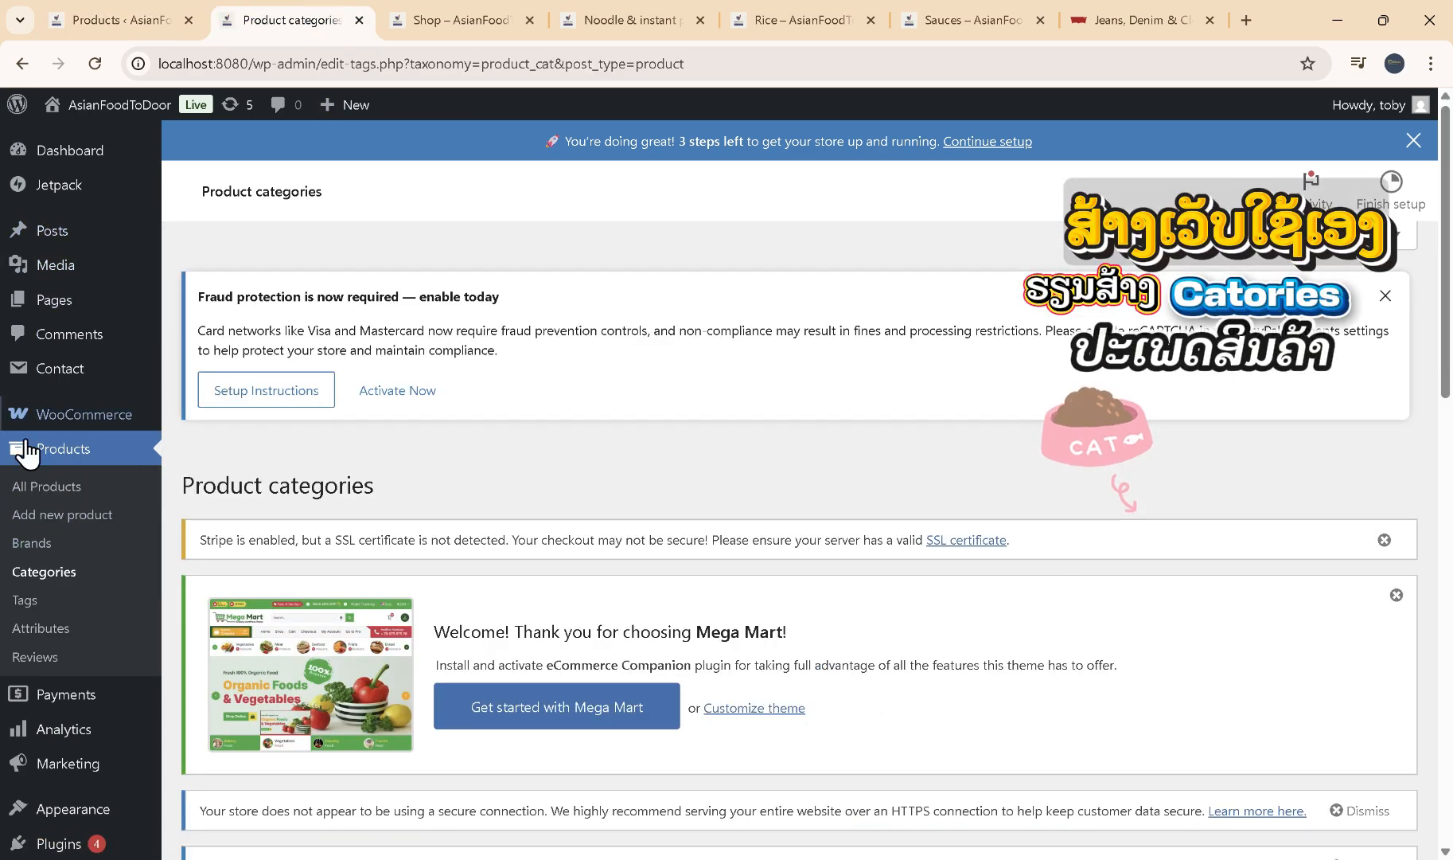
{"action": "scroll", "coordinate": [819, 426], "scroll_direction": "down", "scroll_amount": 7}
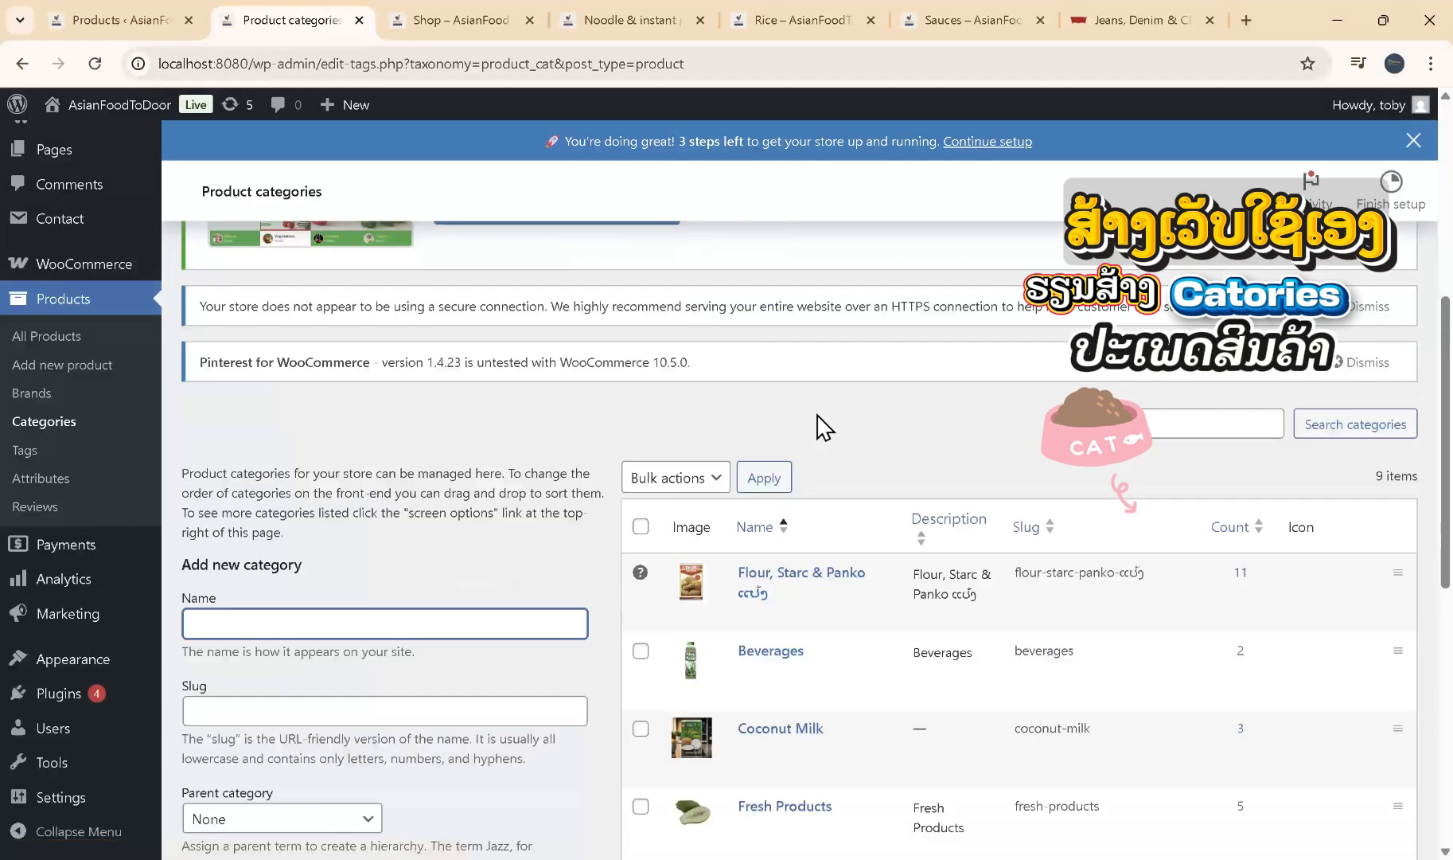
{"action": "scroll", "coordinate": [917, 358], "scroll_direction": "down", "scroll_amount": 2}
{"action": "scroll", "coordinate": [794, 294], "scroll_direction": "up", "scroll_amount": 1}
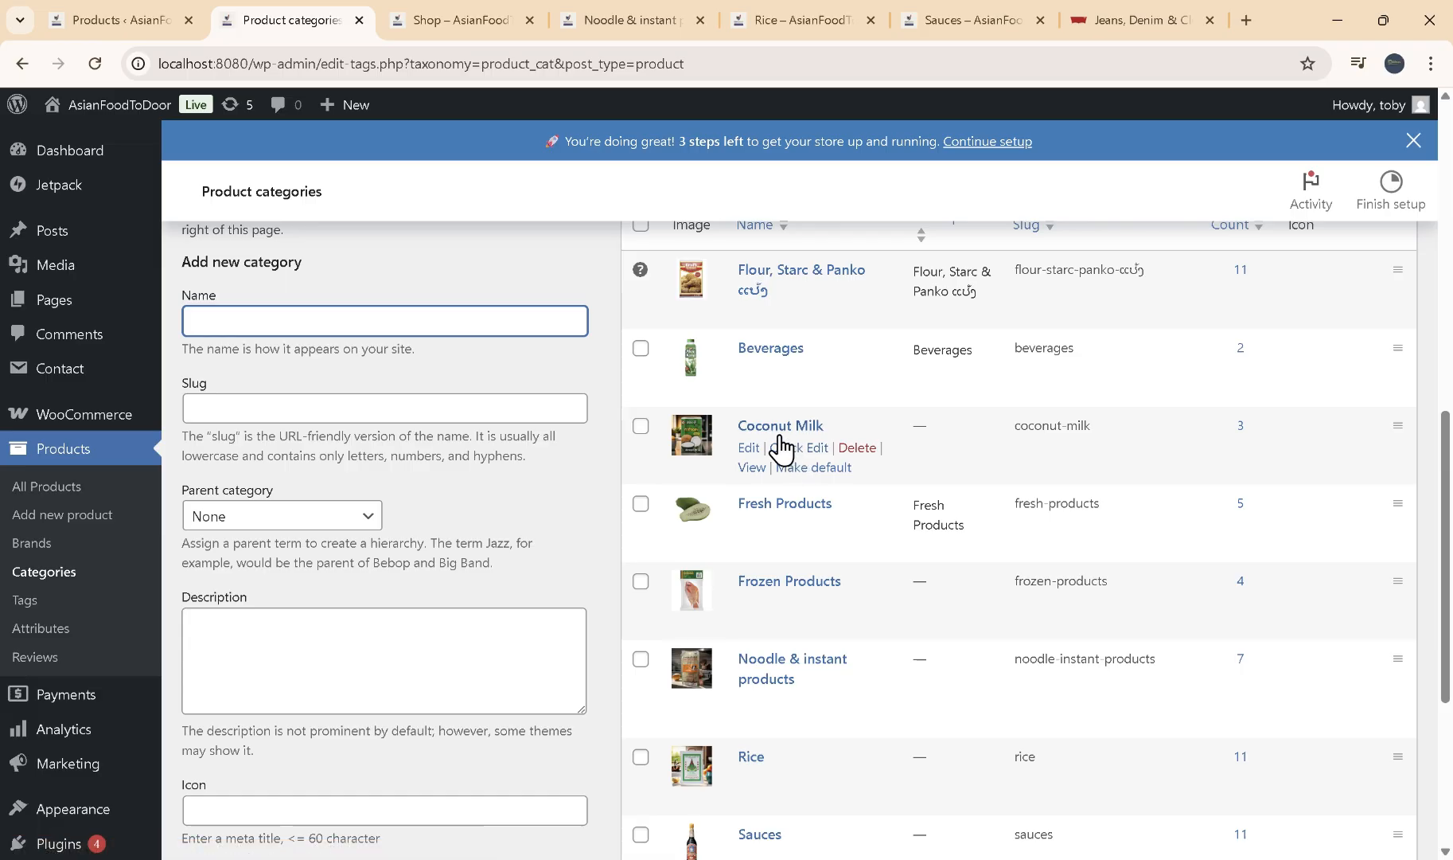
{"action": "scroll", "coordinate": [806, 402], "scroll_direction": "down", "scroll_amount": 5}
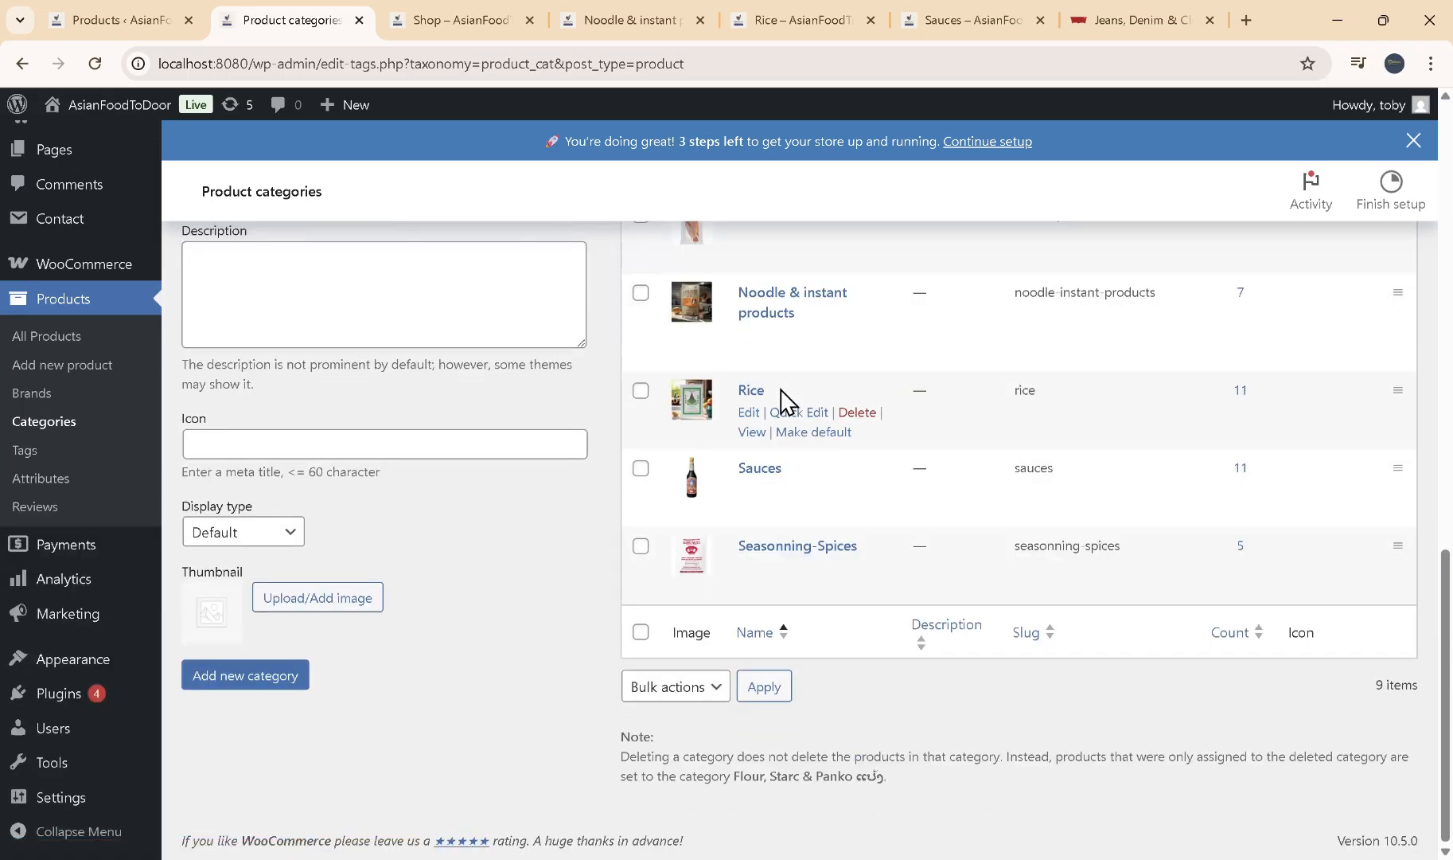
{"action": "scroll", "coordinate": [748, 382], "scroll_direction": "up", "scroll_amount": 9}
{"action": "scroll", "coordinate": [637, 350], "scroll_direction": "down", "scroll_amount": 5}
{"action": "scroll", "coordinate": [311, 334], "scroll_direction": "down", "scroll_amount": 3}
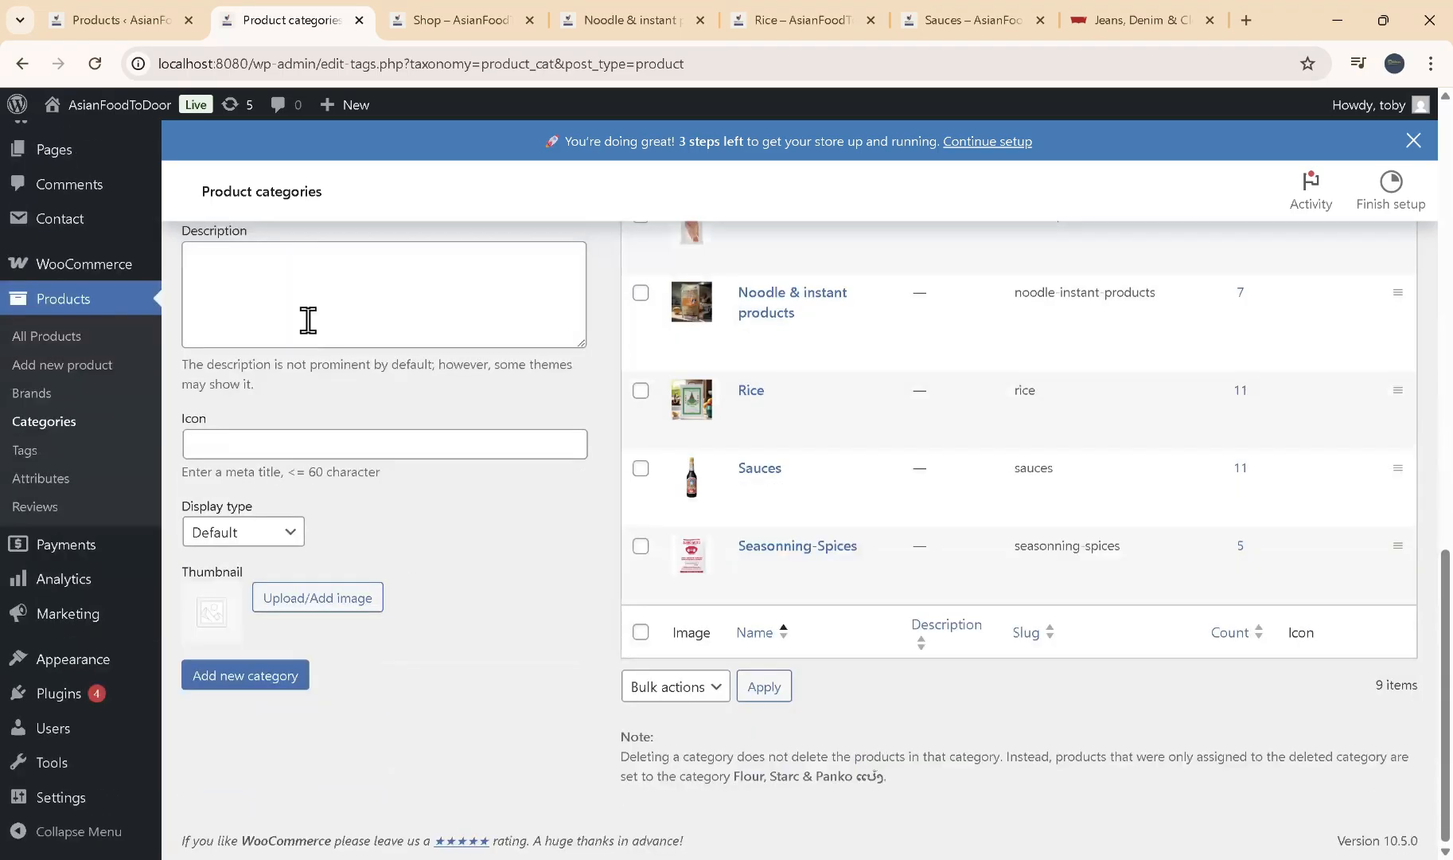
- Name the new product category Spicy Food and leave its slug blank
{"action": "scroll", "coordinate": [306, 322], "scroll_direction": "up", "scroll_amount": 4}
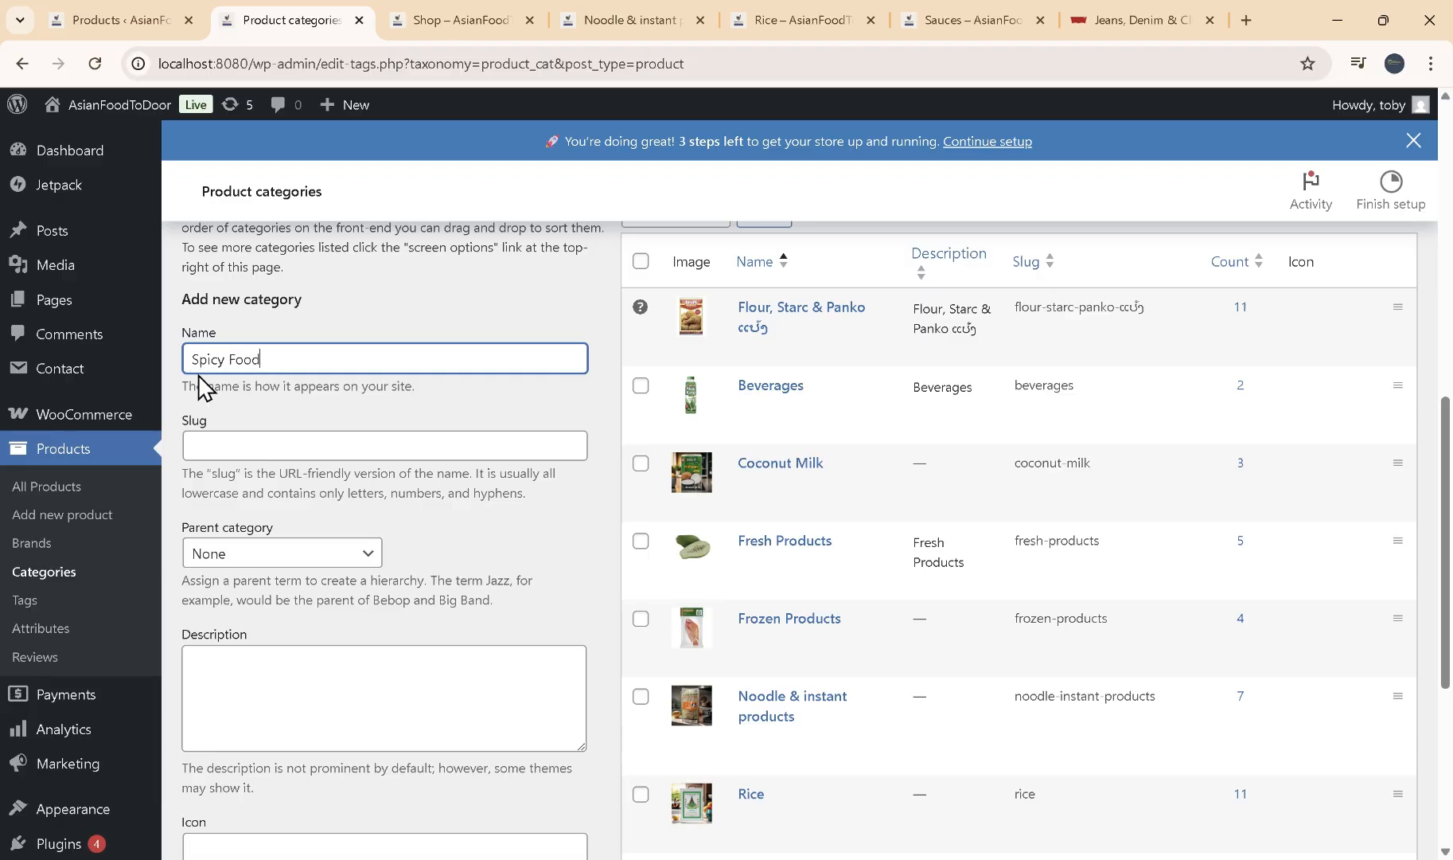
{"action": "scroll", "coordinate": [284, 357], "scroll_direction": "down", "scroll_amount": 1}
{"action": "left_click", "coordinate": [285, 347]}
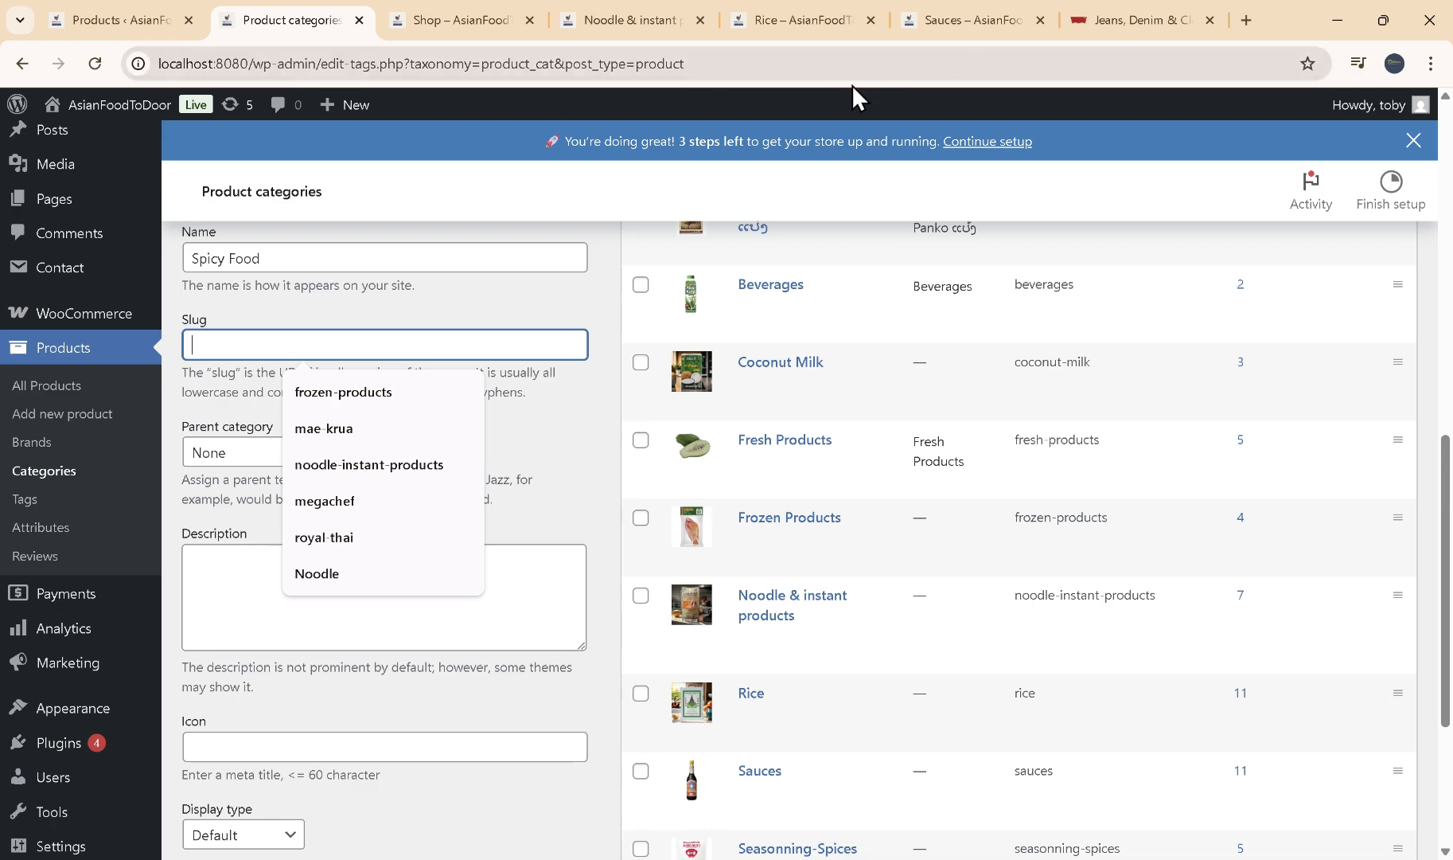
{"action": "left_click", "coordinate": [391, 314]}
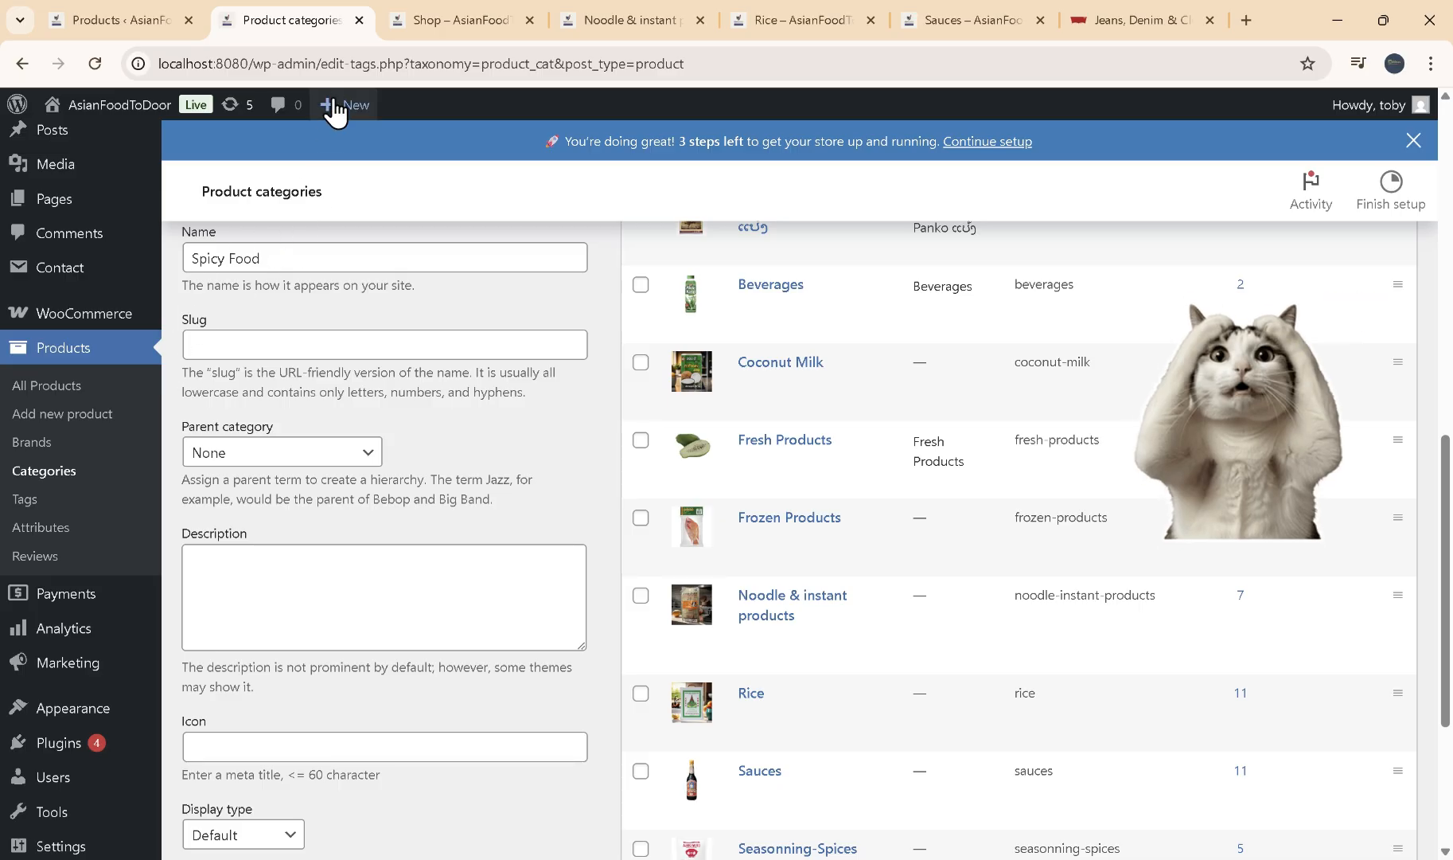
- Set Sauces as the parent of the Spicy Food category and add it to the store
{"action": "left_click", "coordinate": [368, 453]}
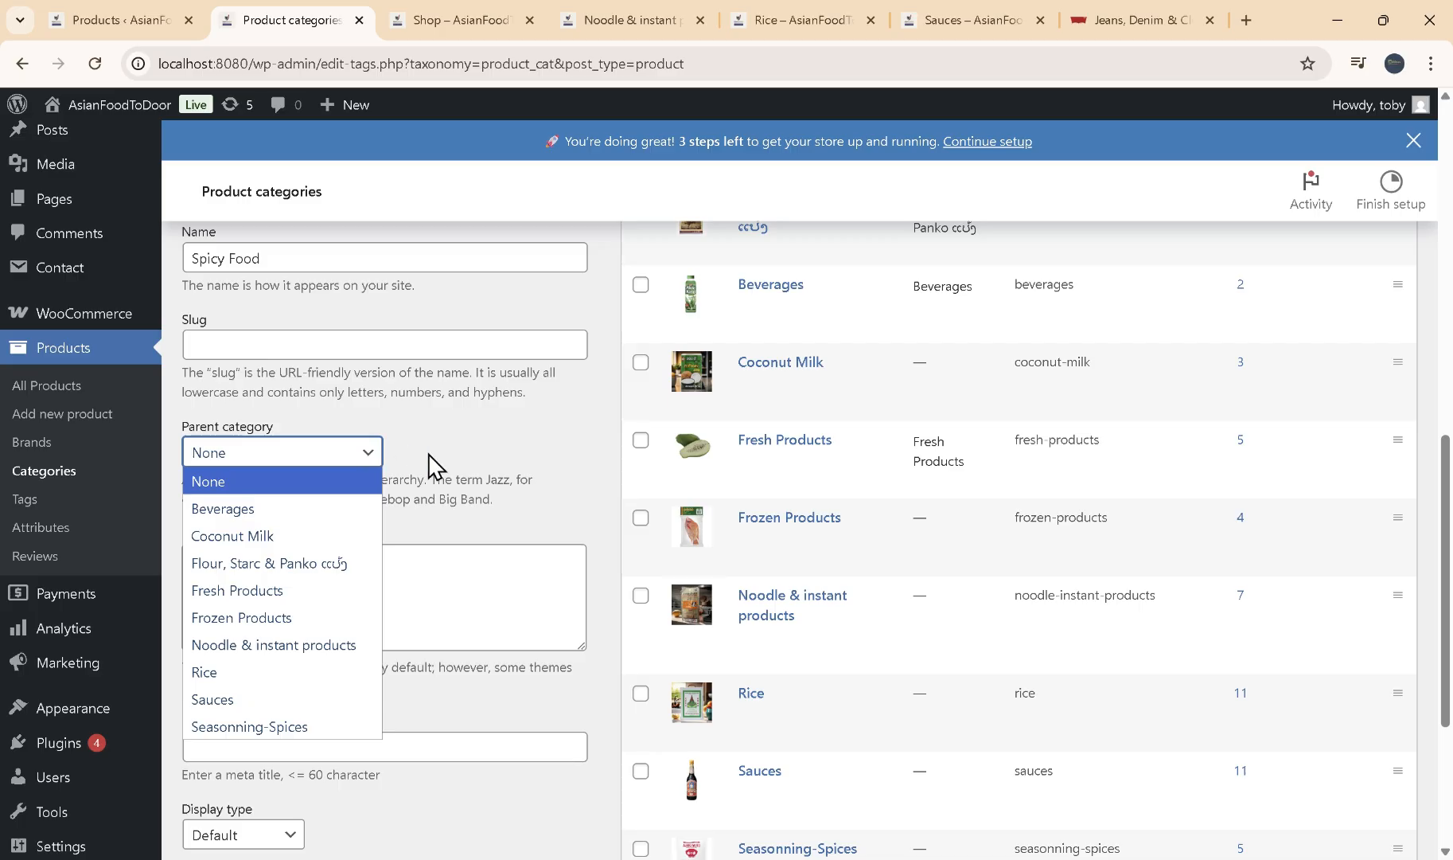
{"action": "left_click", "coordinate": [497, 464]}
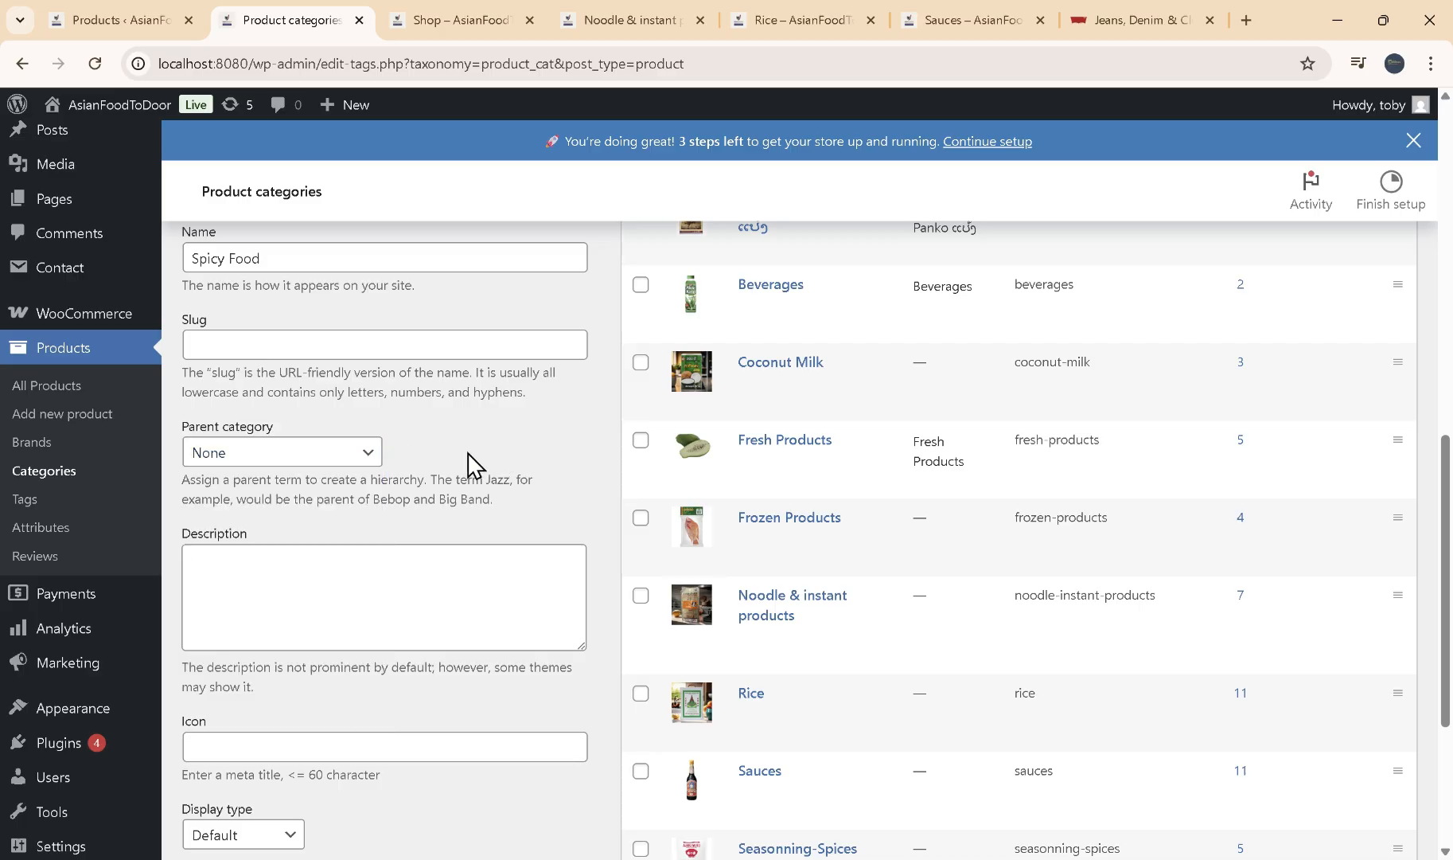
{"action": "scroll", "coordinate": [545, 503], "scroll_direction": "up", "scroll_amount": 1}
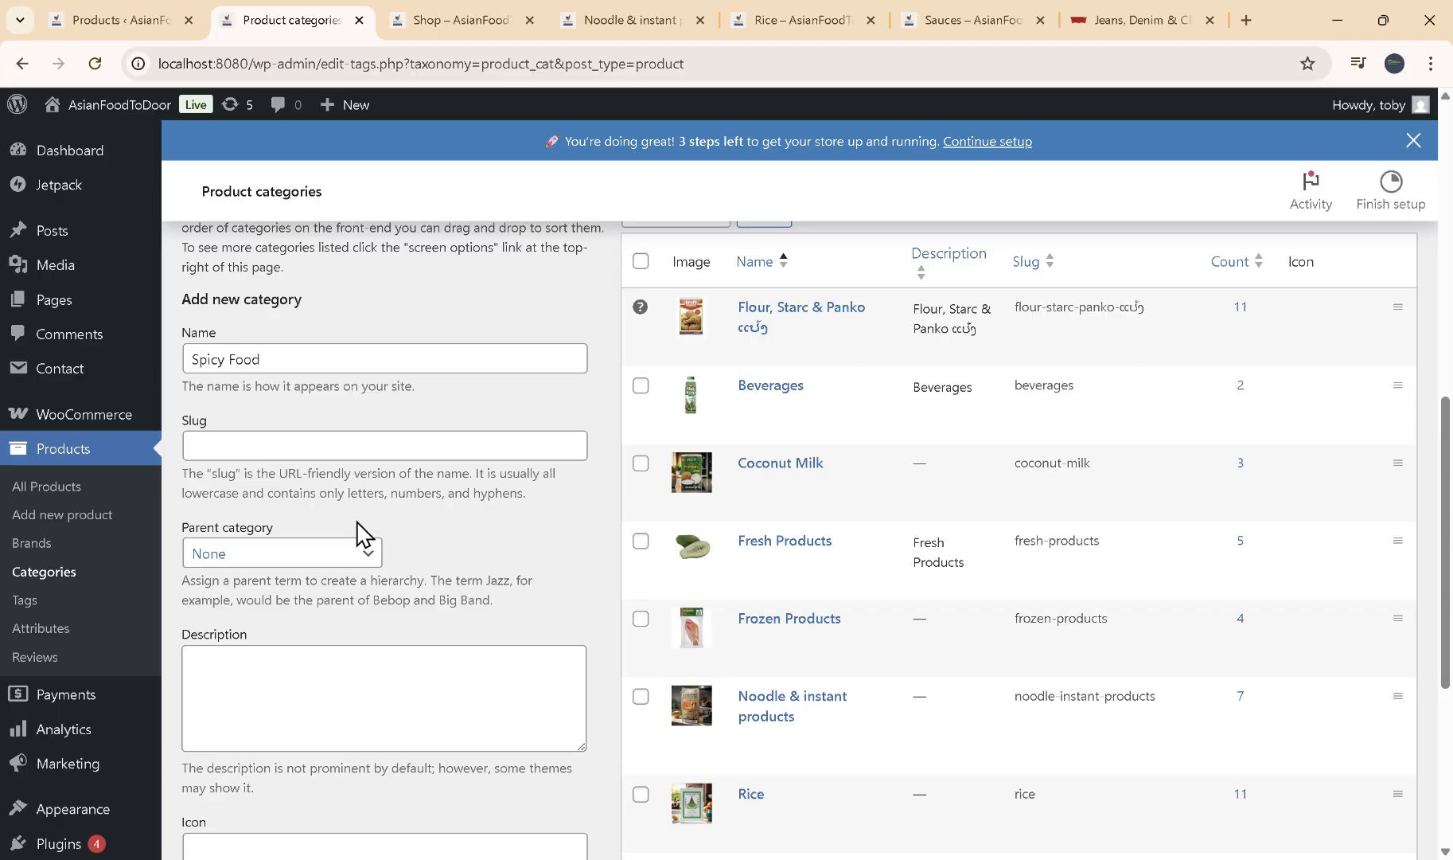
{"action": "scroll", "coordinate": [429, 516], "scroll_direction": "down", "scroll_amount": 2}
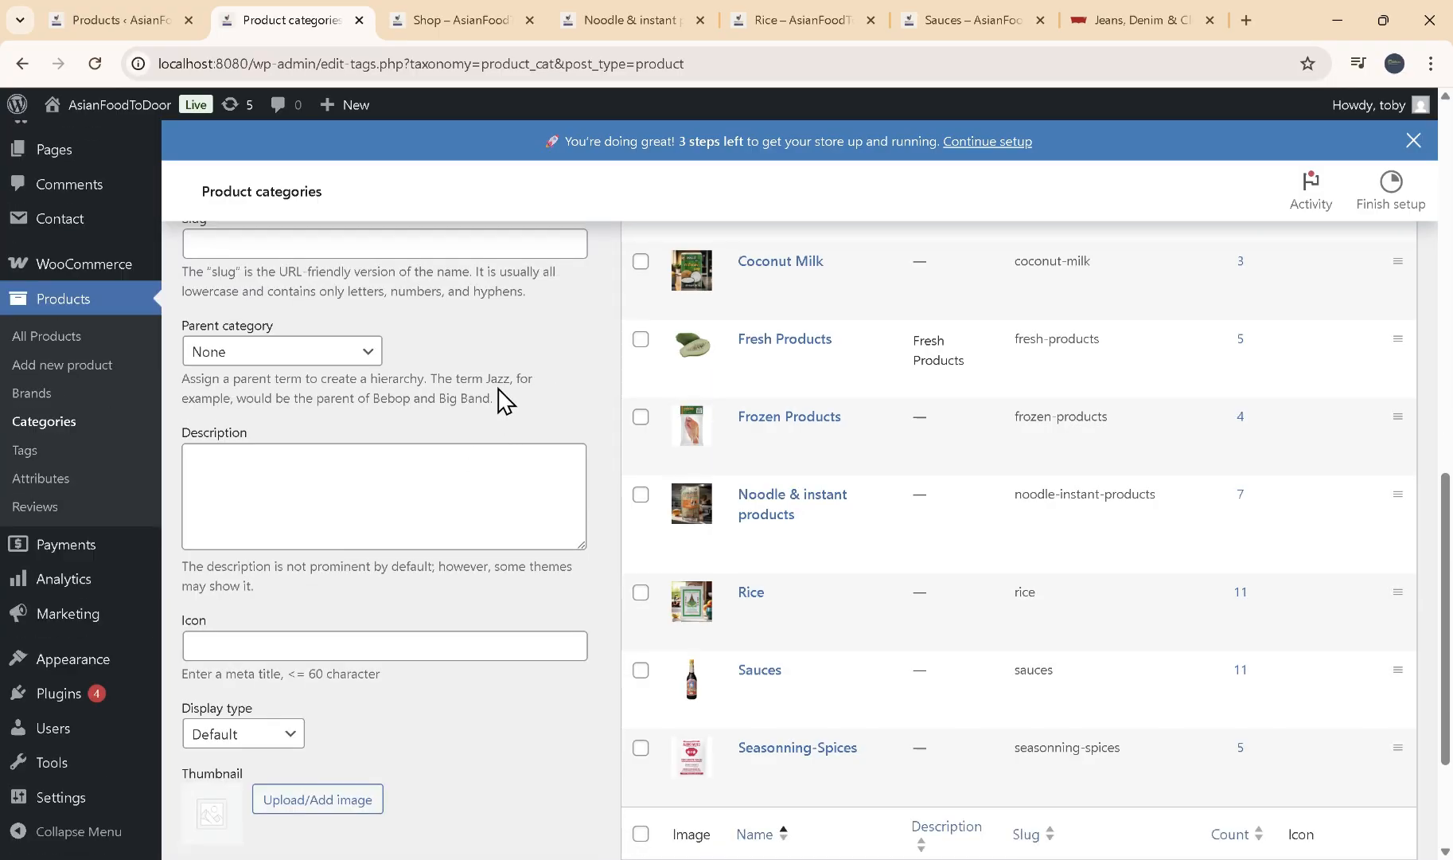
{"action": "scroll", "coordinate": [501, 398], "scroll_direction": "down", "scroll_amount": 2}
{"action": "scroll", "coordinate": [1107, 398], "scroll_direction": "up", "scroll_amount": 1}
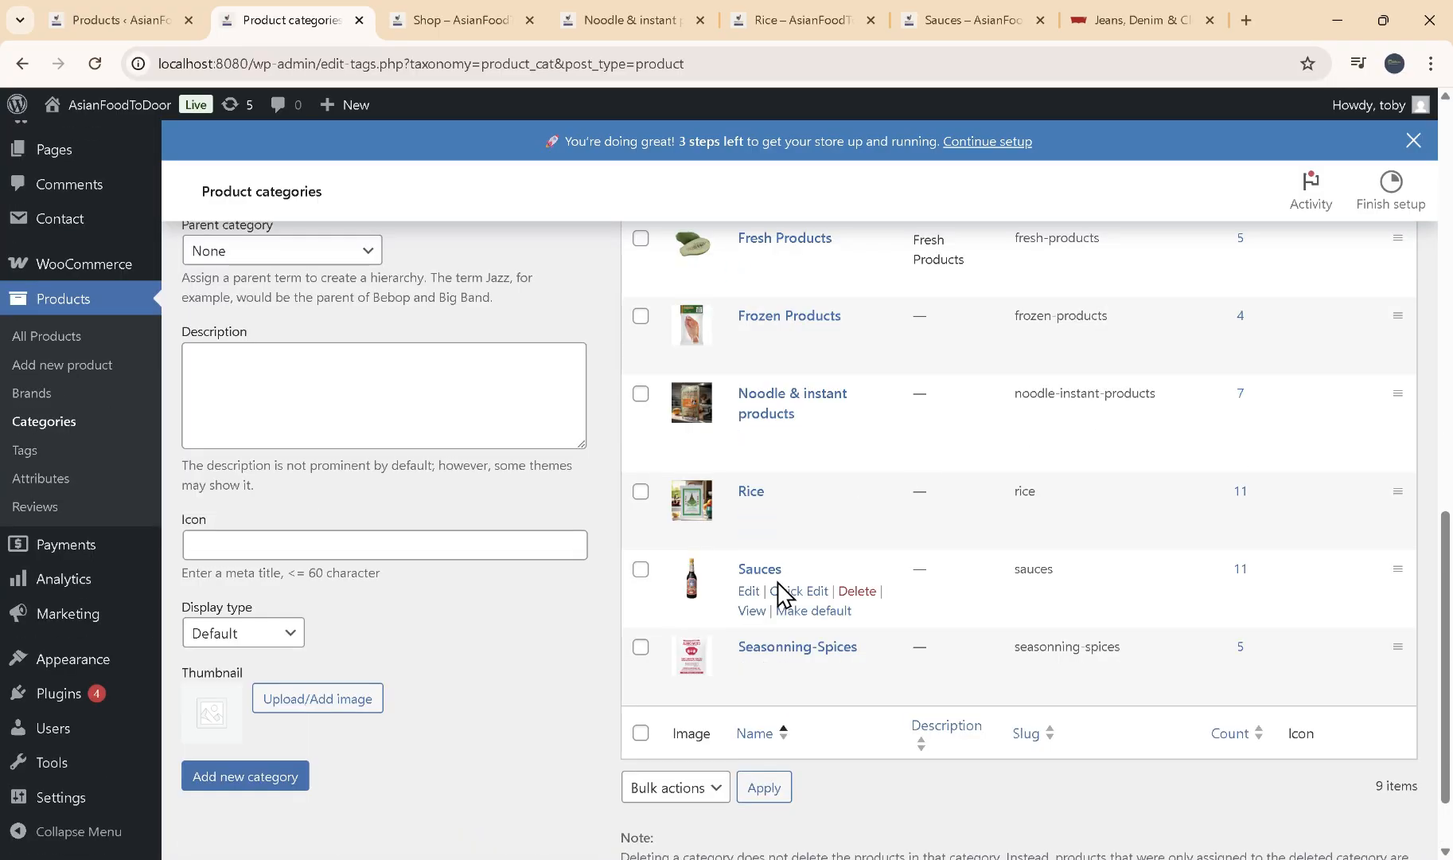
{"action": "left_click", "coordinate": [372, 253]}
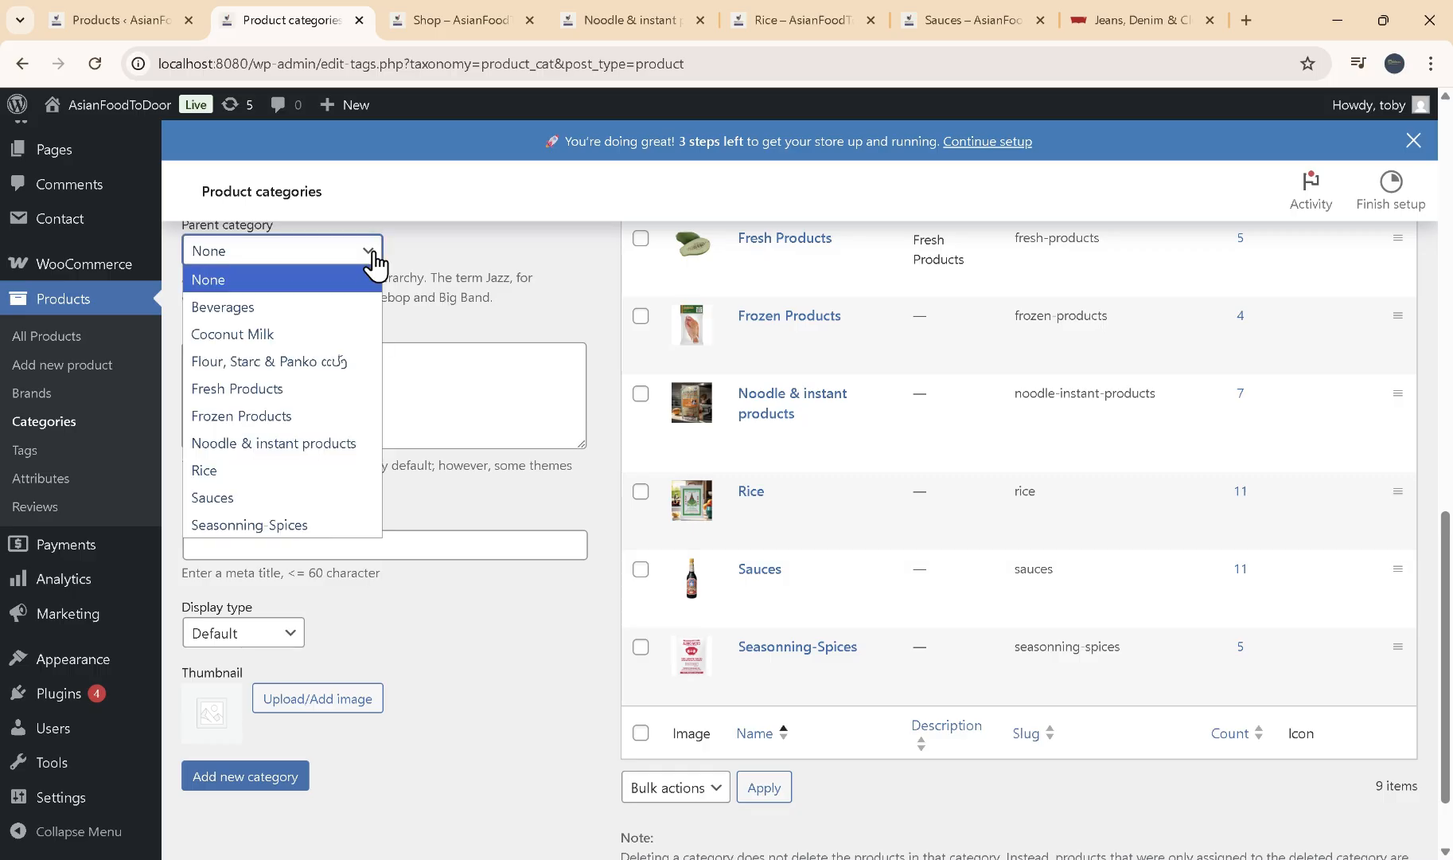
{"action": "left_click", "coordinate": [237, 500]}
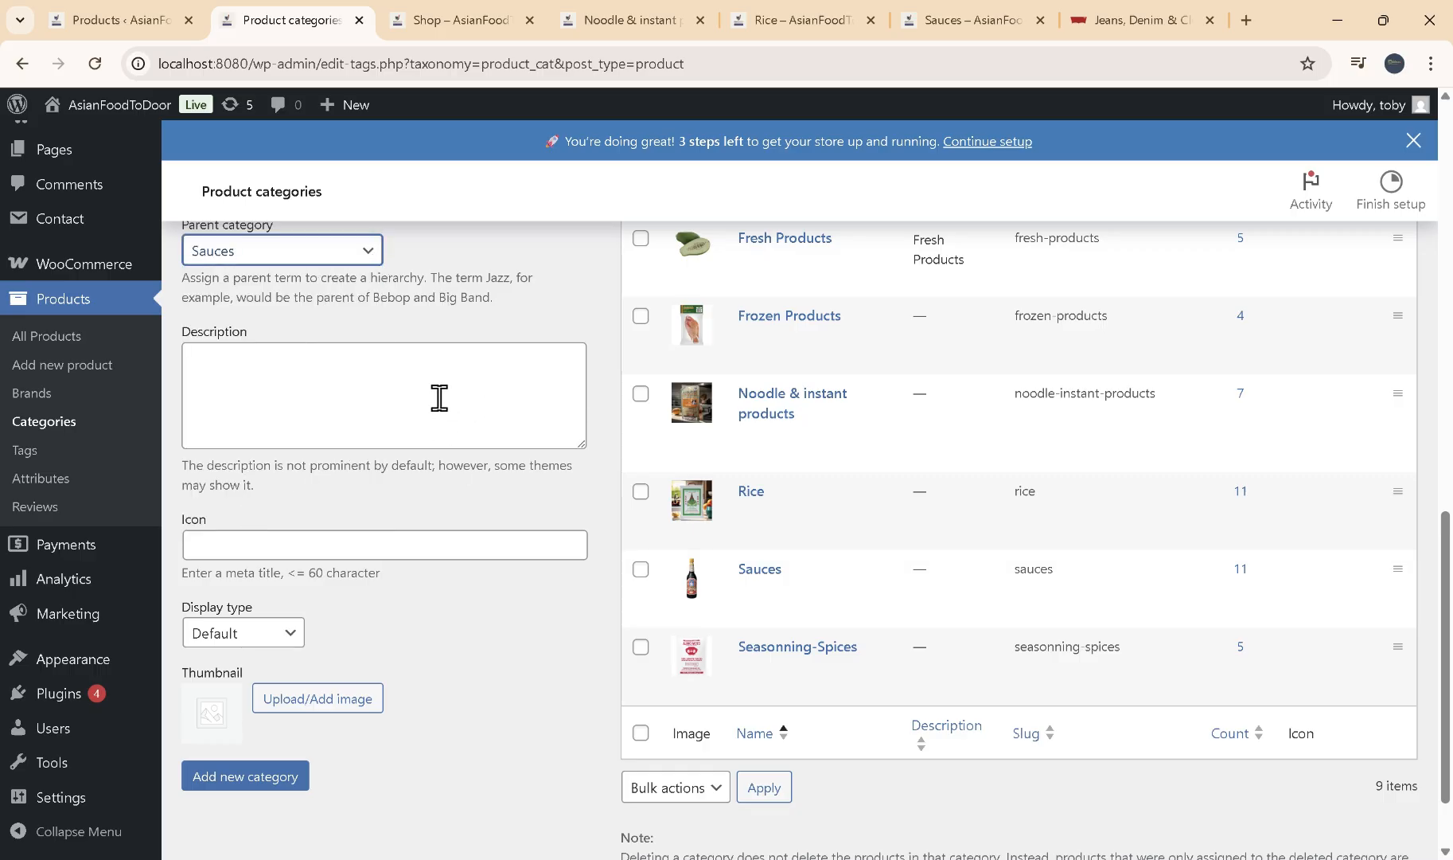
{"action": "scroll", "coordinate": [439, 398], "scroll_direction": "up", "scroll_amount": 1}
{"action": "scroll", "coordinate": [355, 359], "scroll_direction": "up", "scroll_amount": 4}
{"action": "scroll", "coordinate": [326, 430], "scroll_direction": "down", "scroll_amount": 6}
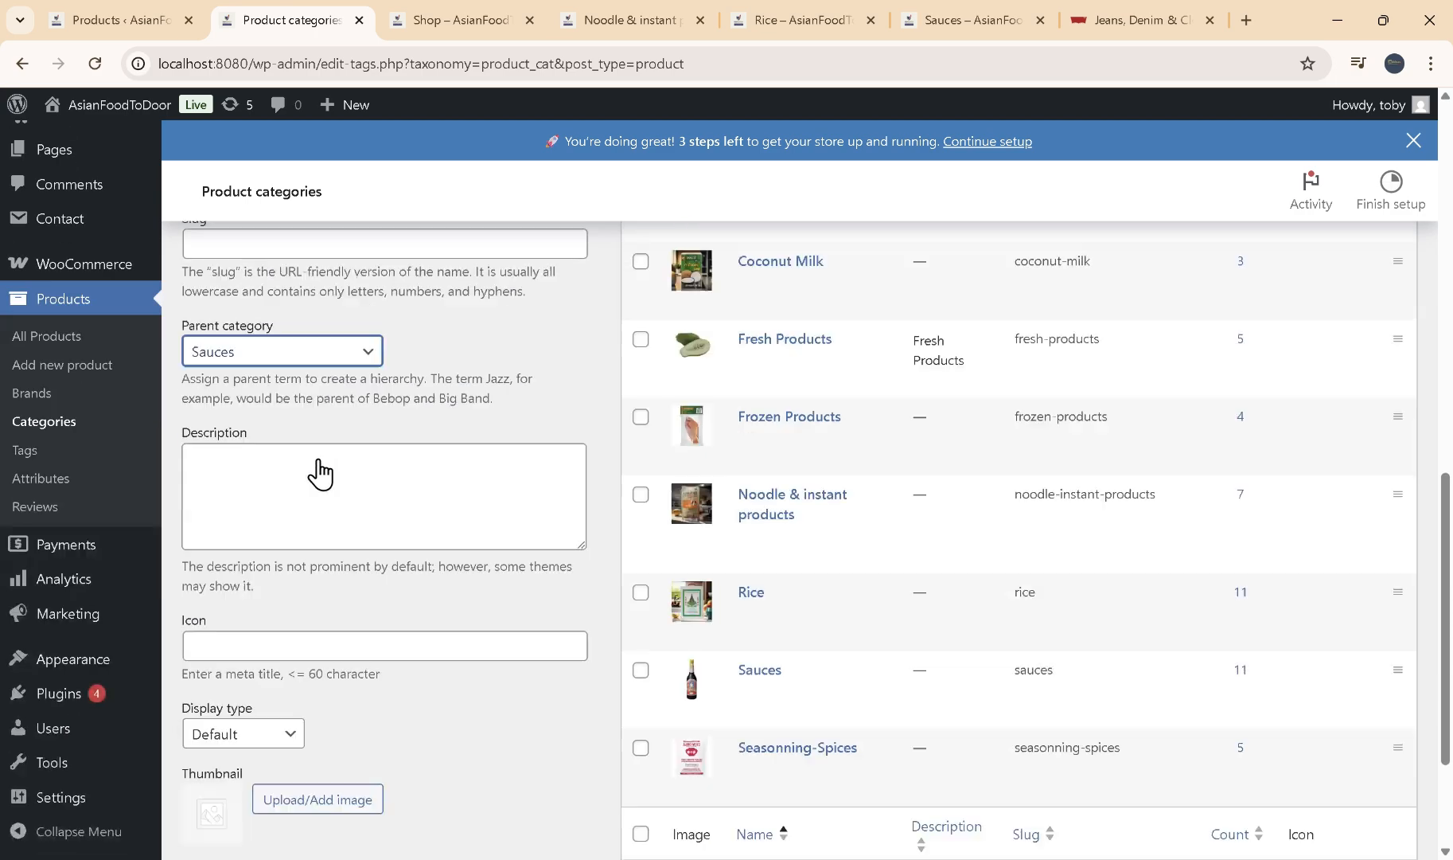
{"action": "left_click", "coordinate": [246, 679]}
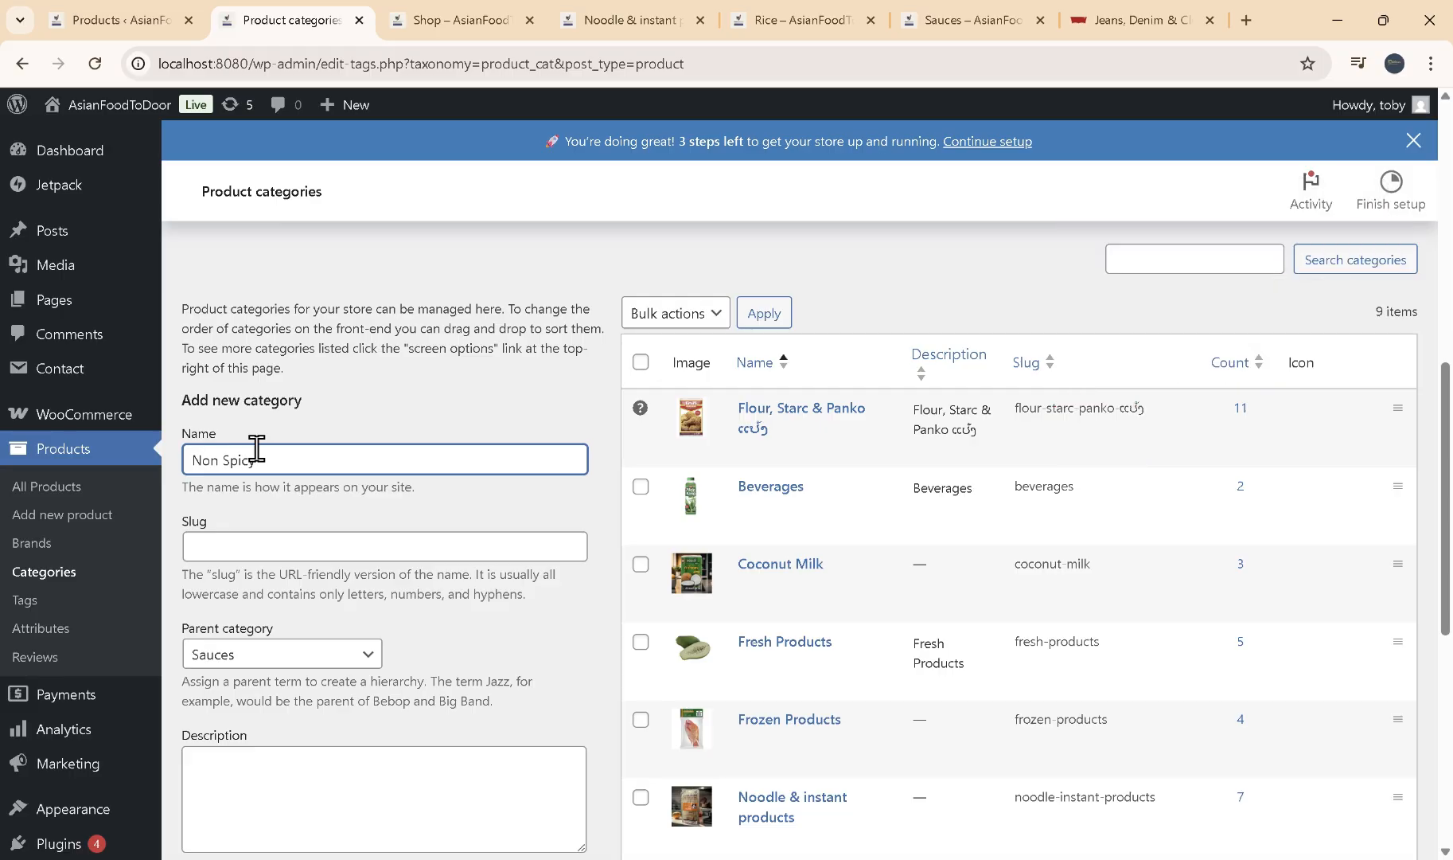
- Add another product category named Non Spicy with Sauces as its parent
{"action": "scroll", "coordinate": [231, 450], "scroll_direction": "down", "scroll_amount": 6}
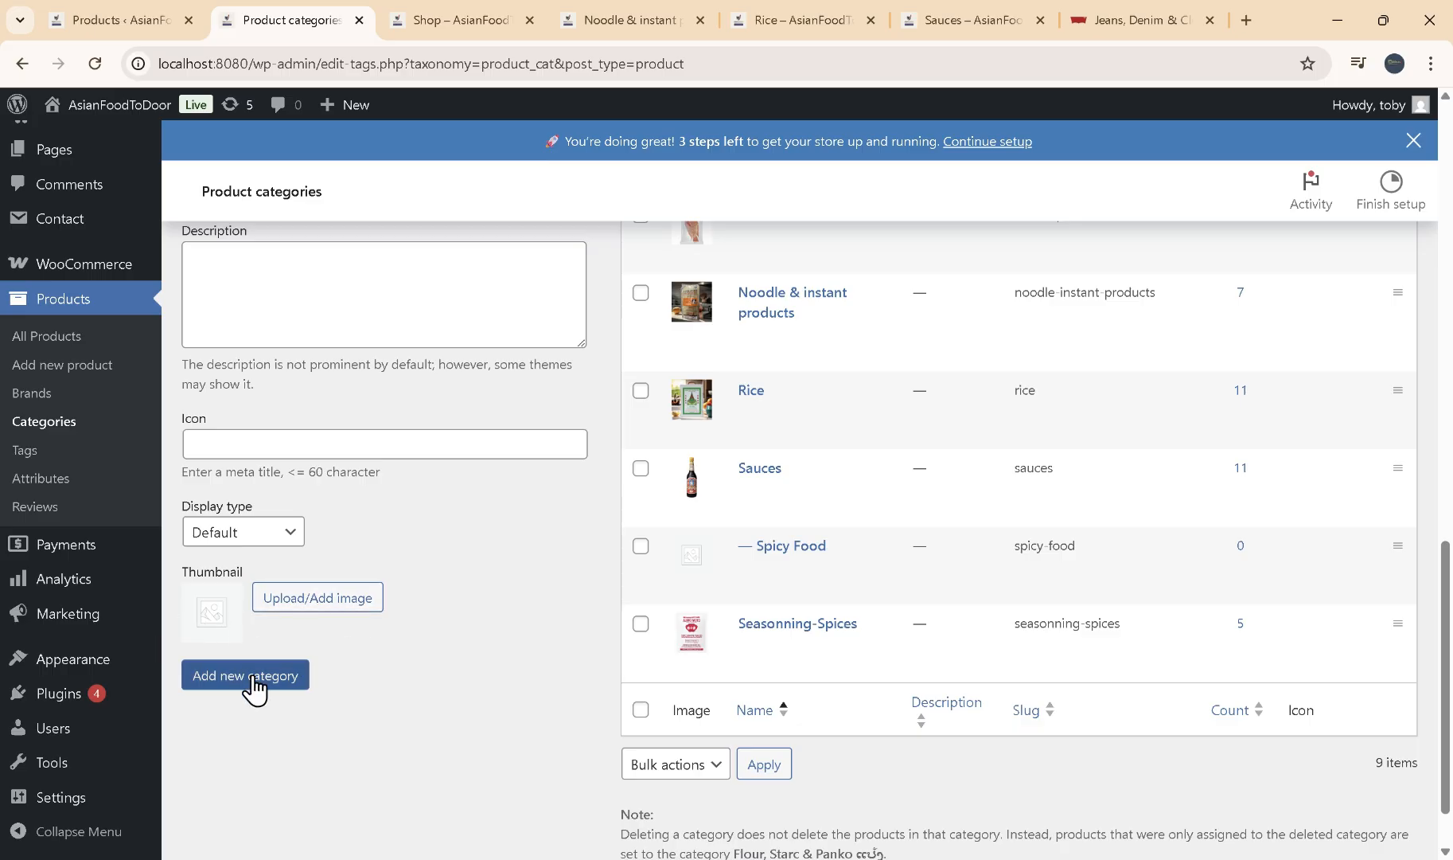
{"action": "scroll", "coordinate": [351, 493], "scroll_direction": "up", "scroll_amount": 6}
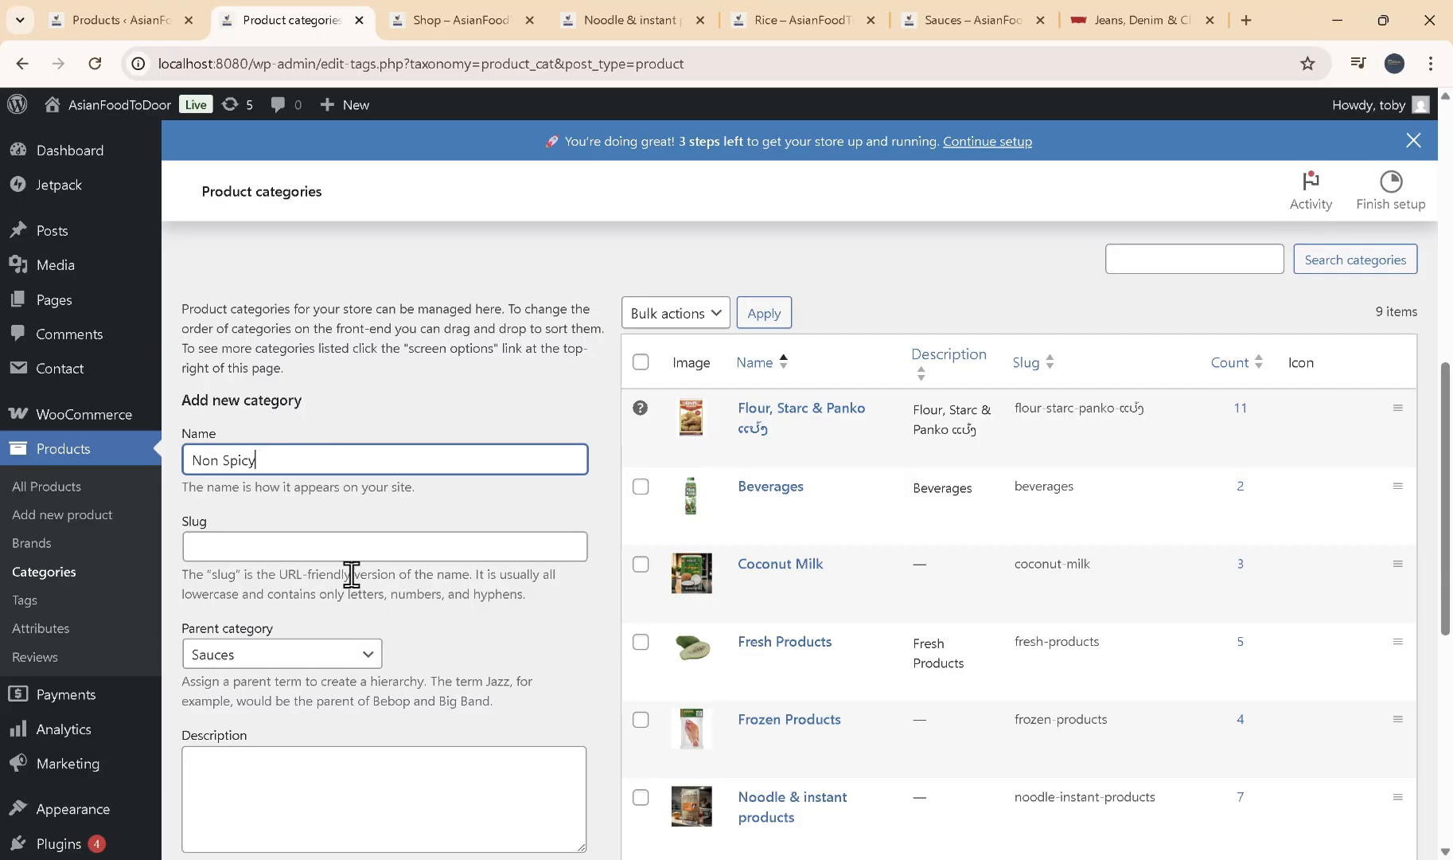
{"action": "scroll", "coordinate": [303, 502], "scroll_direction": "down", "scroll_amount": 6}
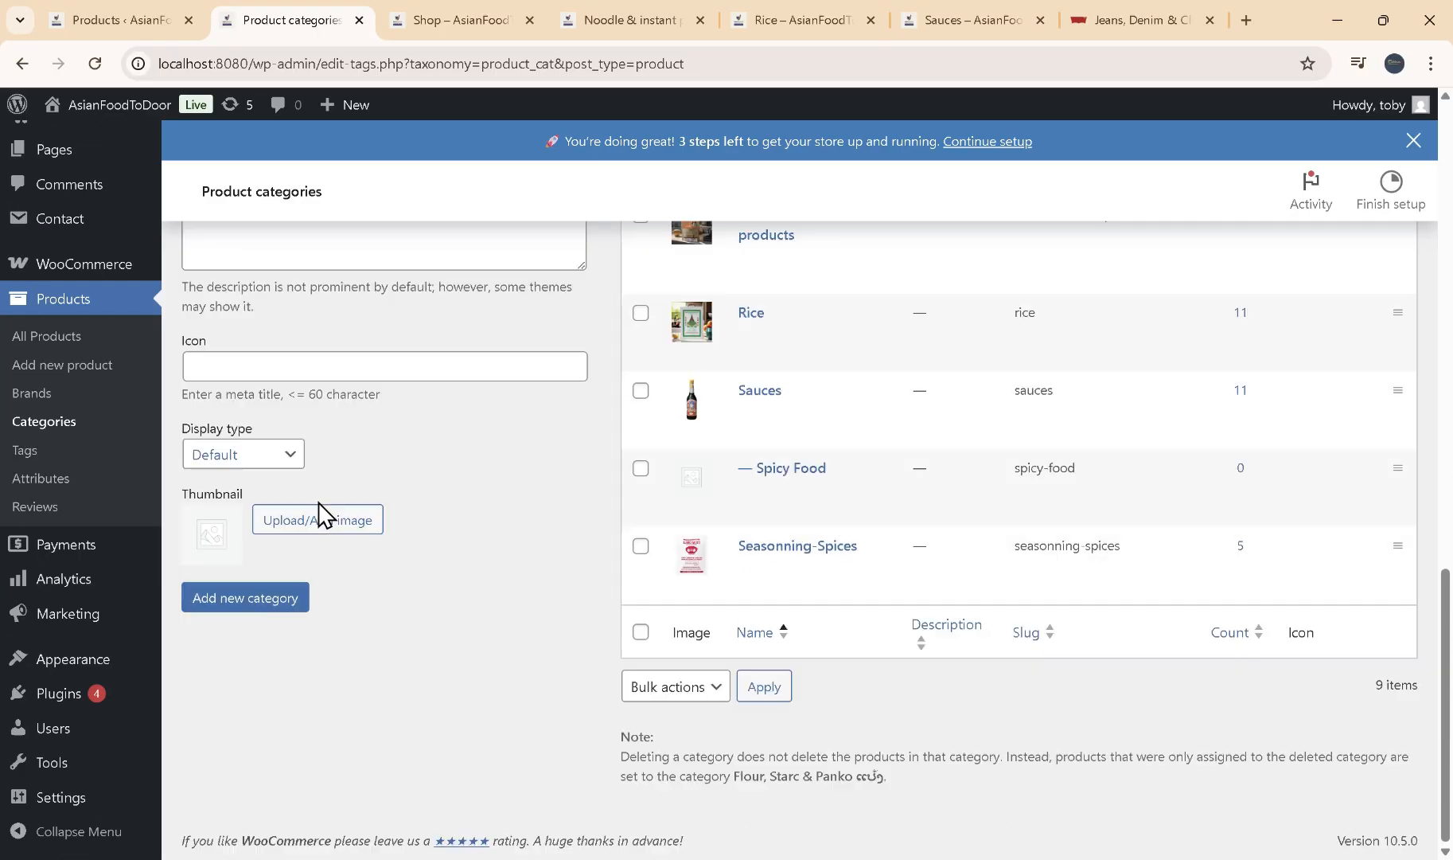
{"action": "left_click", "coordinate": [266, 606]}
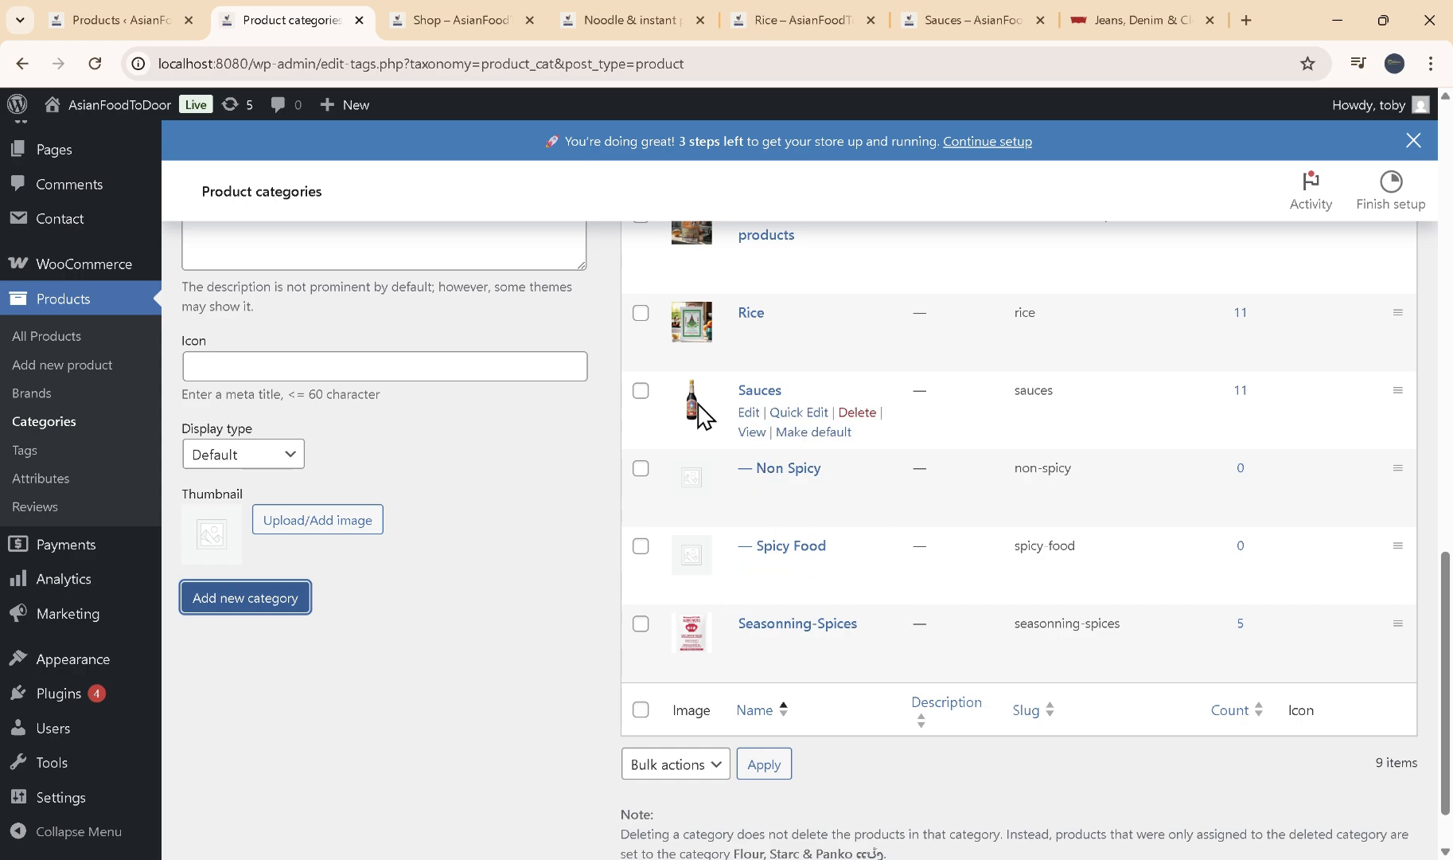
- Review how the Non Spicy and Spicy Food subcategories are placed within the full category list
{"action": "scroll", "coordinate": [735, 421], "scroll_direction": "down", "scroll_amount": 1}
{"action": "scroll", "coordinate": [825, 388], "scroll_direction": "up", "scroll_amount": 1}
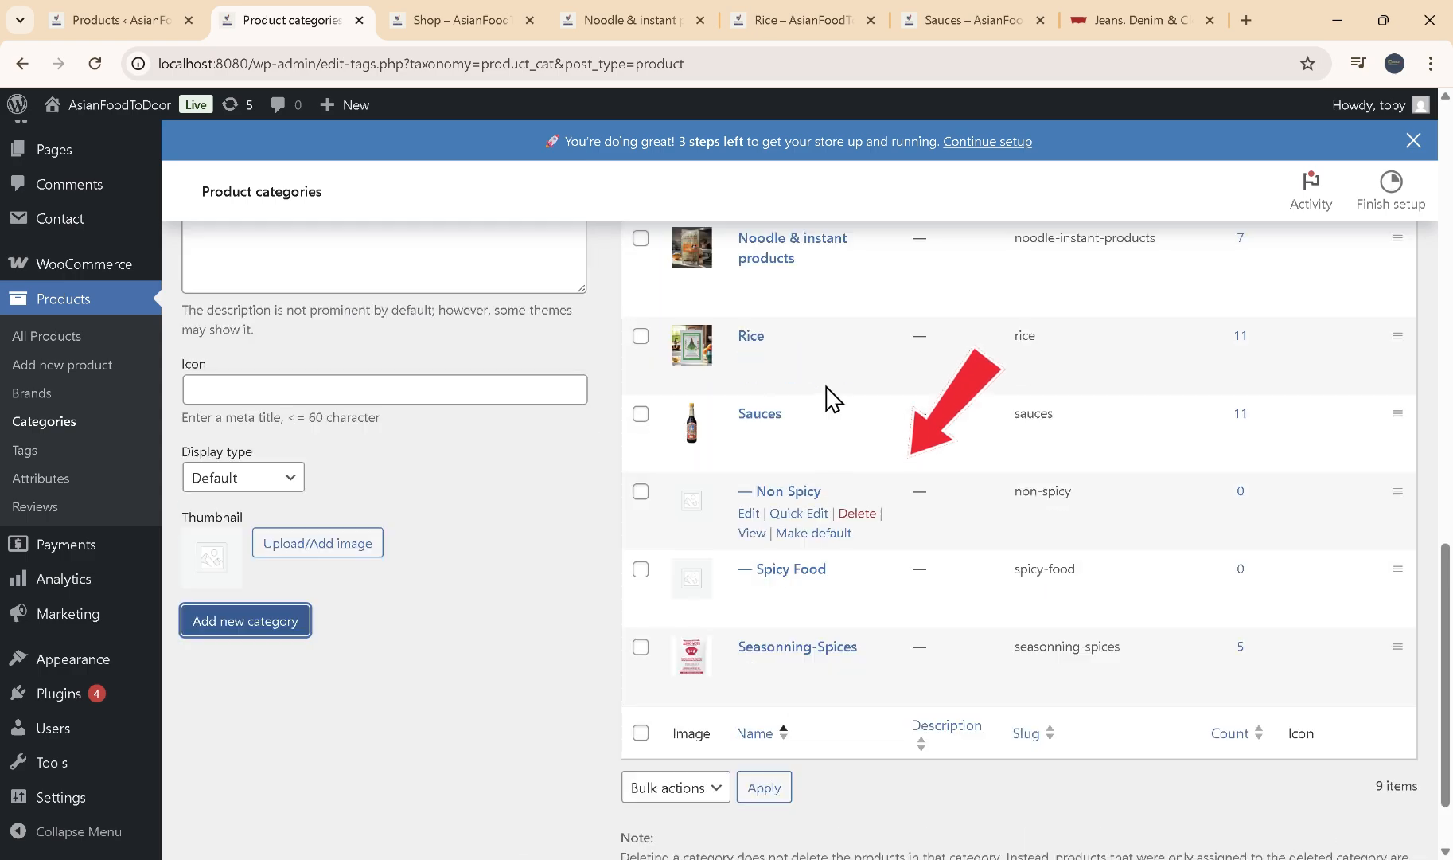
{"action": "scroll", "coordinate": [746, 422], "scroll_direction": "up", "scroll_amount": 6}
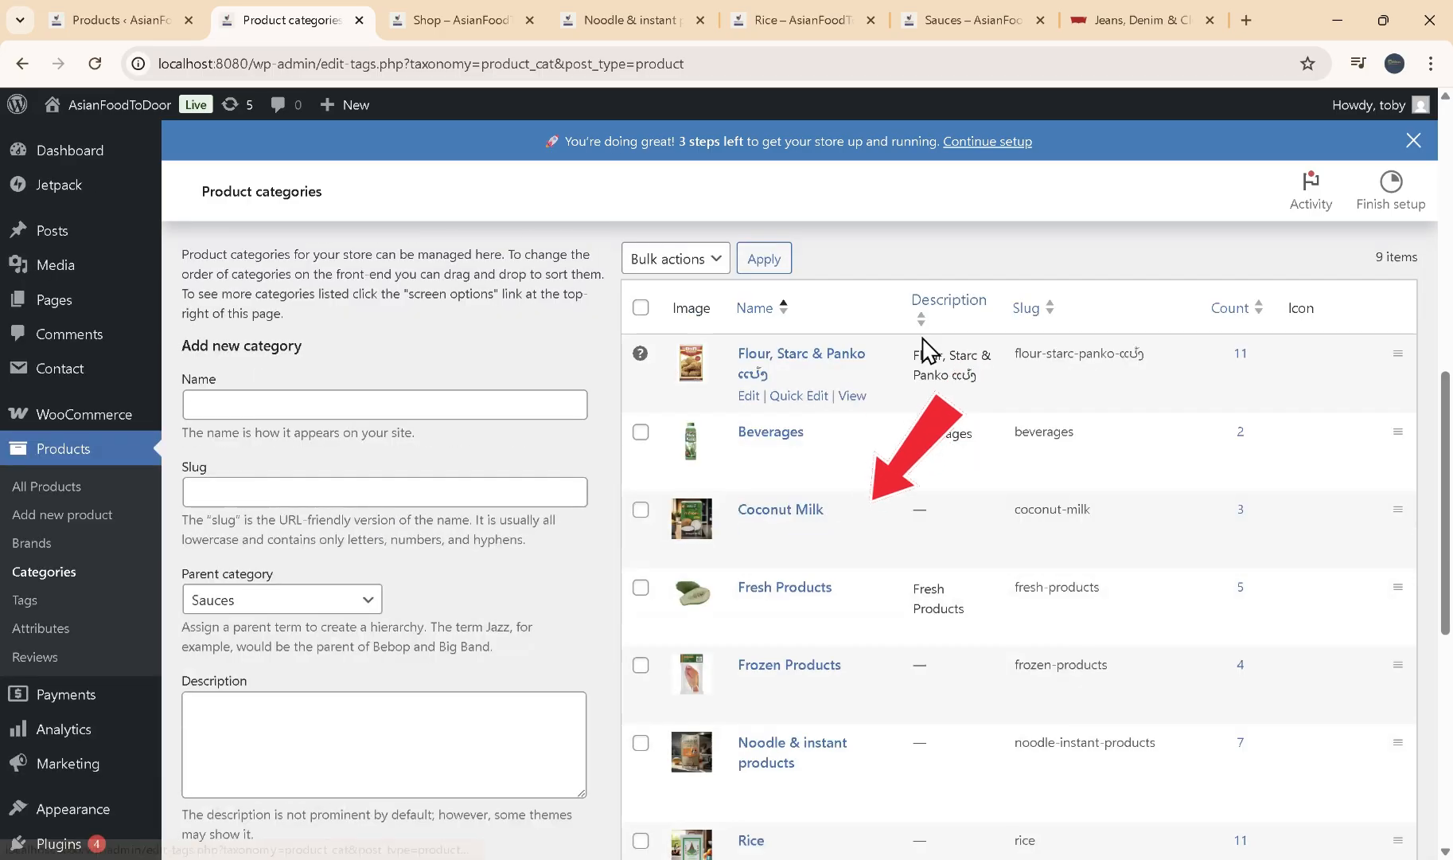
{"action": "scroll", "coordinate": [925, 341], "scroll_direction": "down", "scroll_amount": 4}
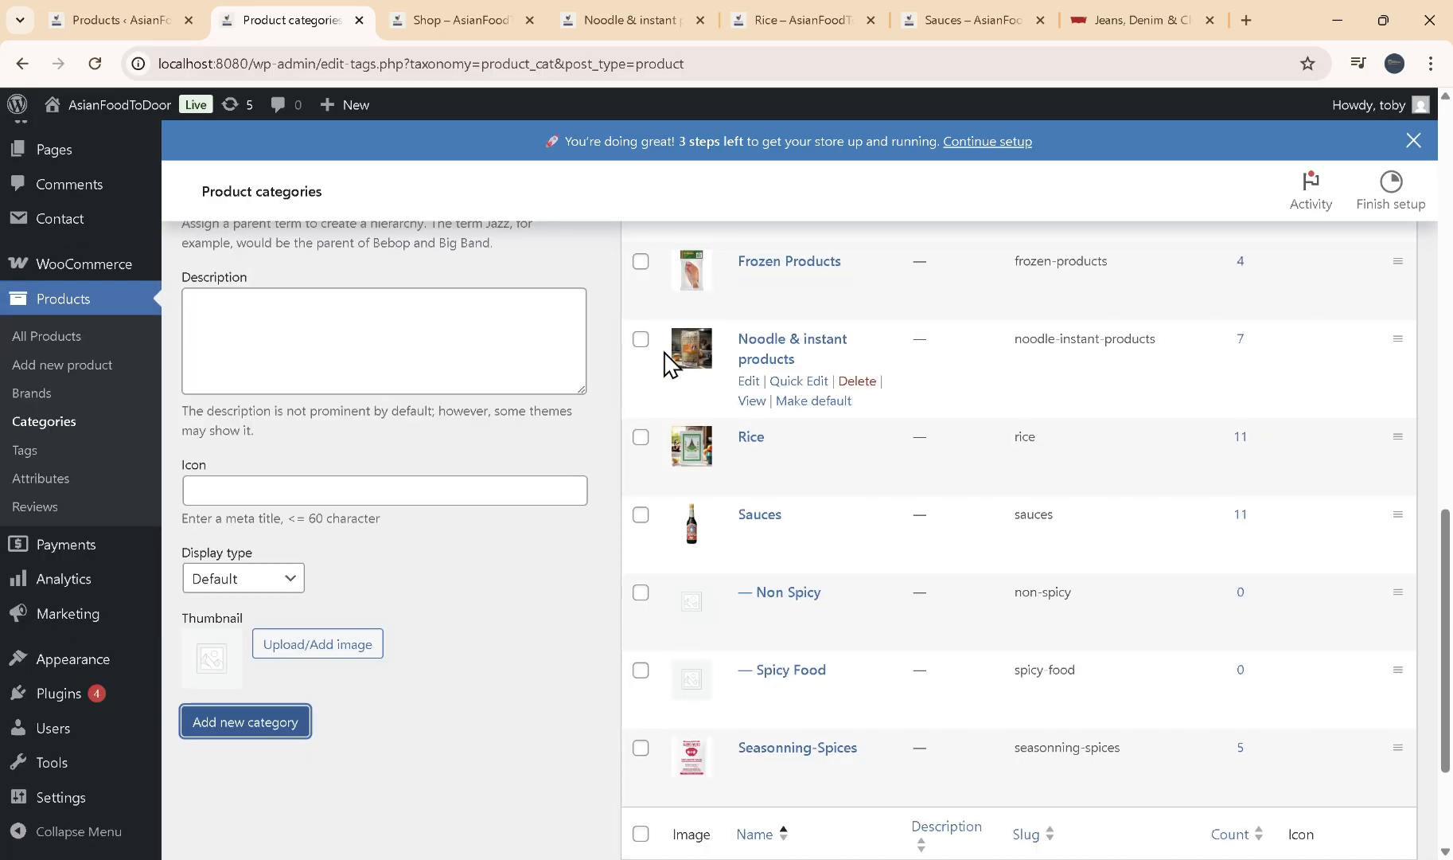
{"action": "scroll", "coordinate": [664, 360], "scroll_direction": "up", "scroll_amount": 4}
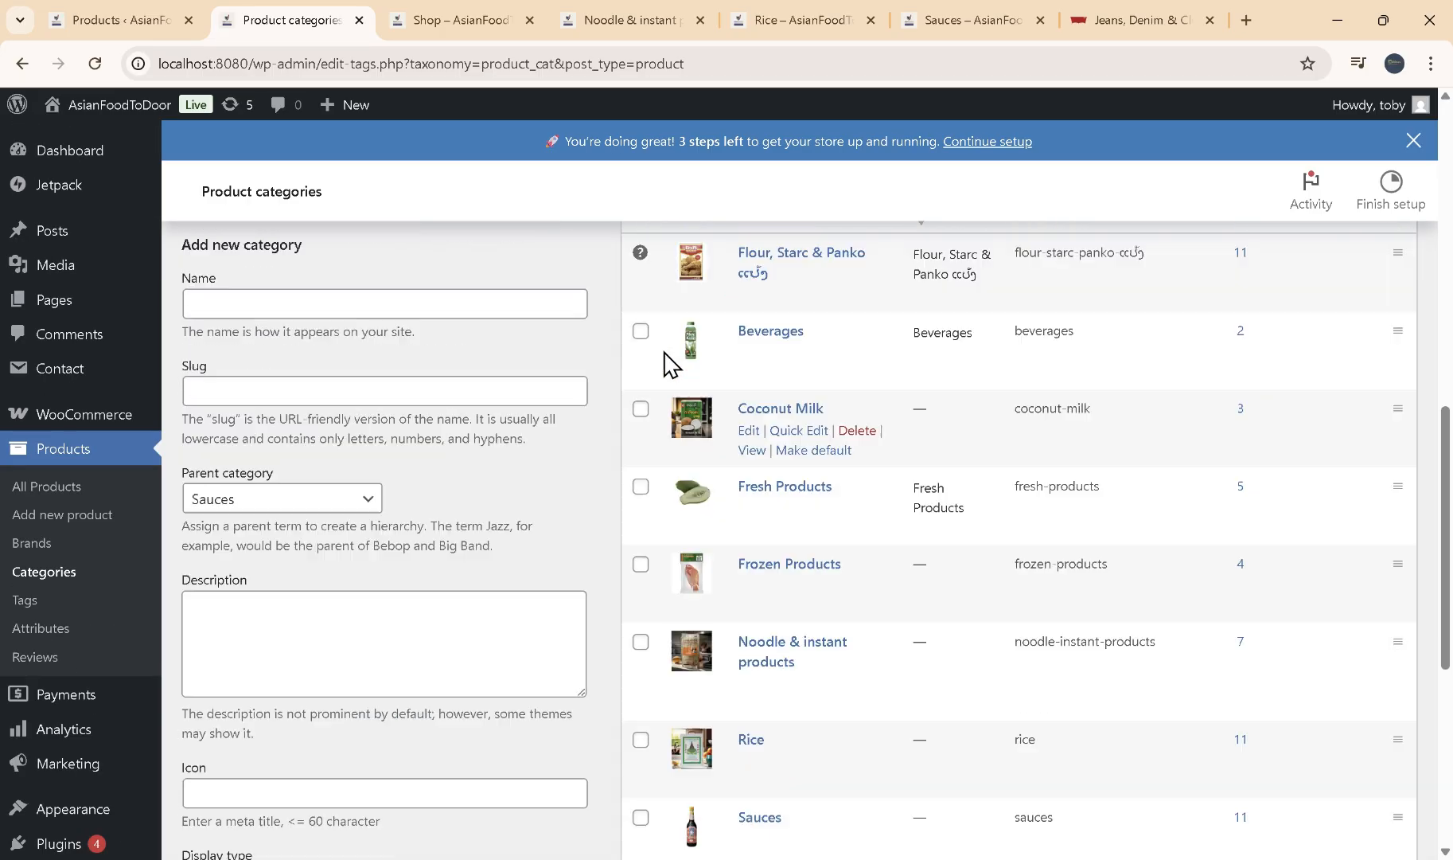
- Return to the admin Products list and open the Levi's Men's Workwear Depot jacket for editing
{"action": "left_click", "coordinate": [104, 22]}
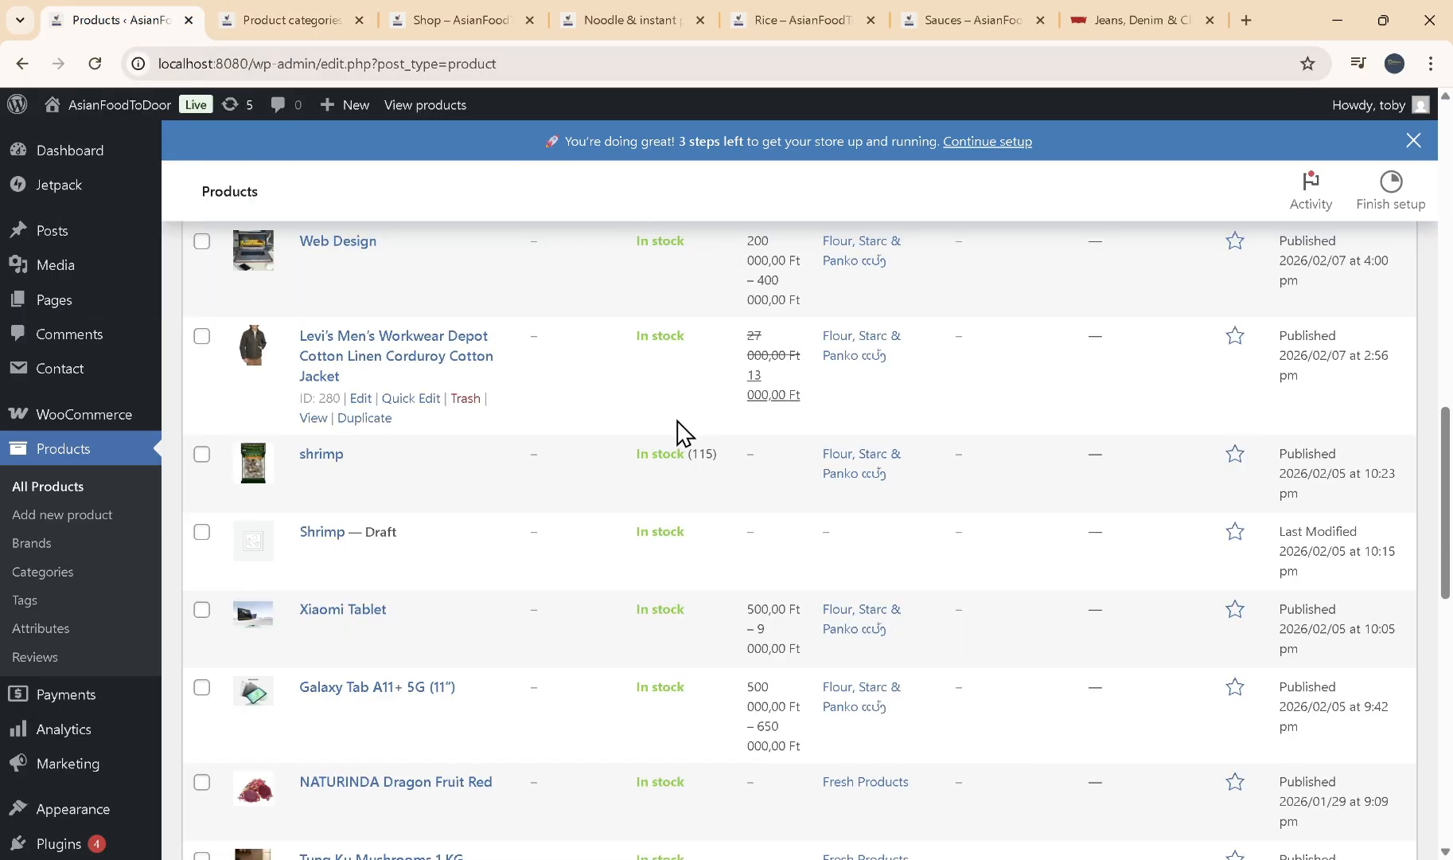
{"action": "scroll", "coordinate": [681, 434], "scroll_direction": "up", "scroll_amount": 3}
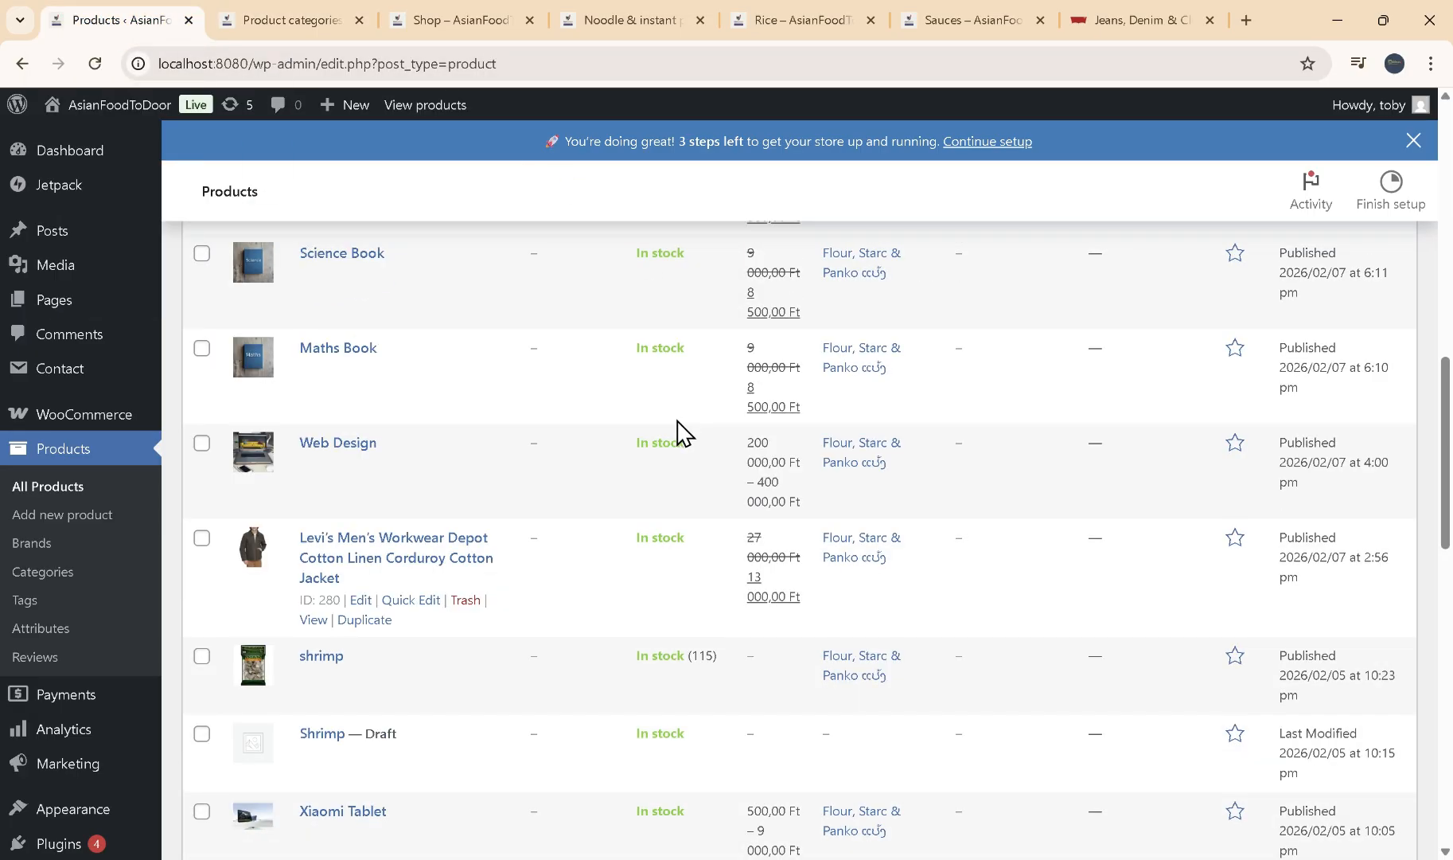
{"action": "scroll", "coordinate": [673, 434], "scroll_direction": "down", "scroll_amount": 2}
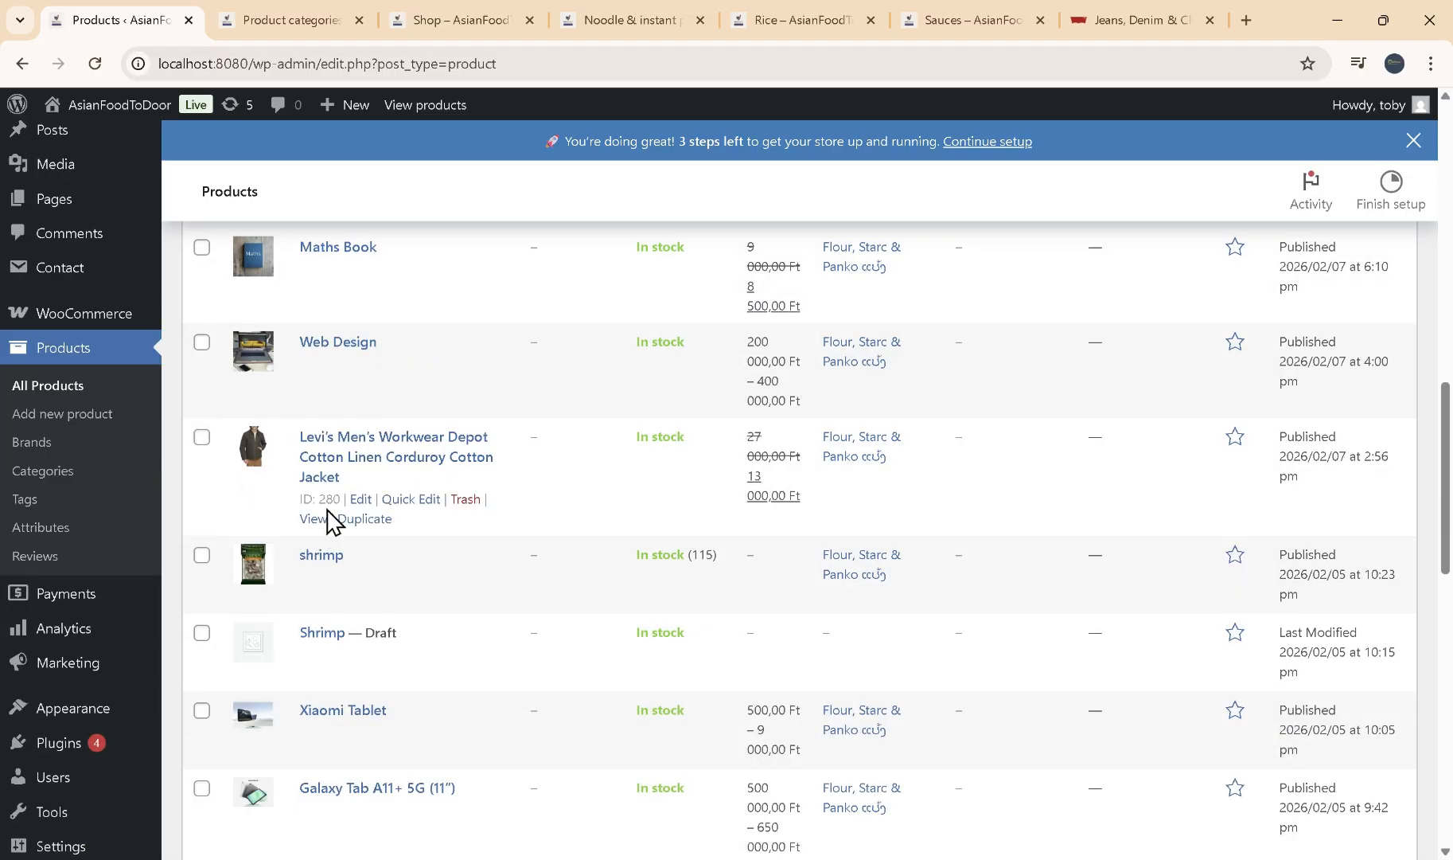
{"action": "scroll", "coordinate": [379, 469], "scroll_direction": "up", "scroll_amount": 4}
{"action": "scroll", "coordinate": [526, 331], "scroll_direction": "down", "scroll_amount": 3}
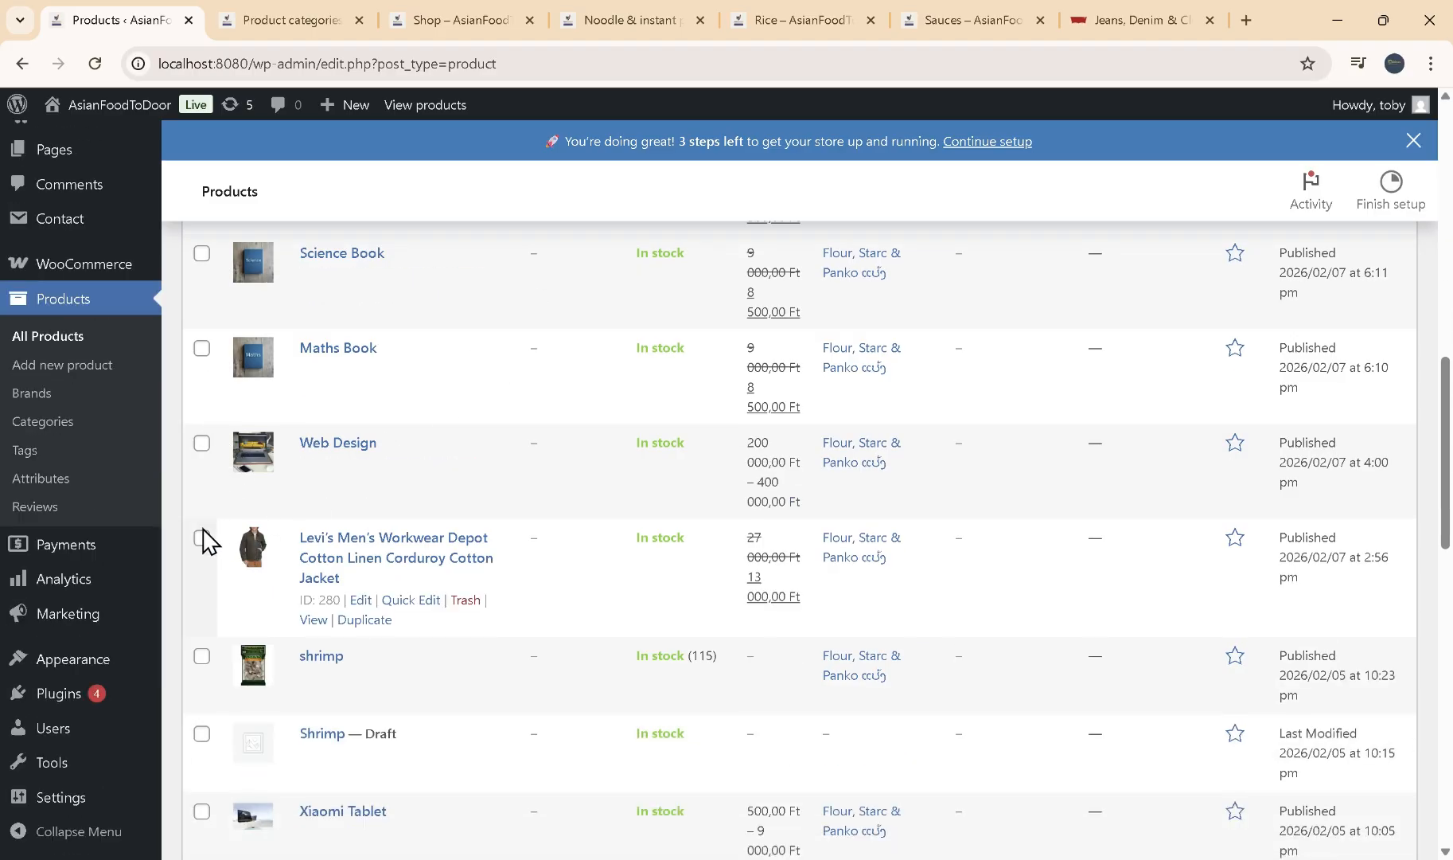
{"action": "left_click", "coordinate": [362, 601]}
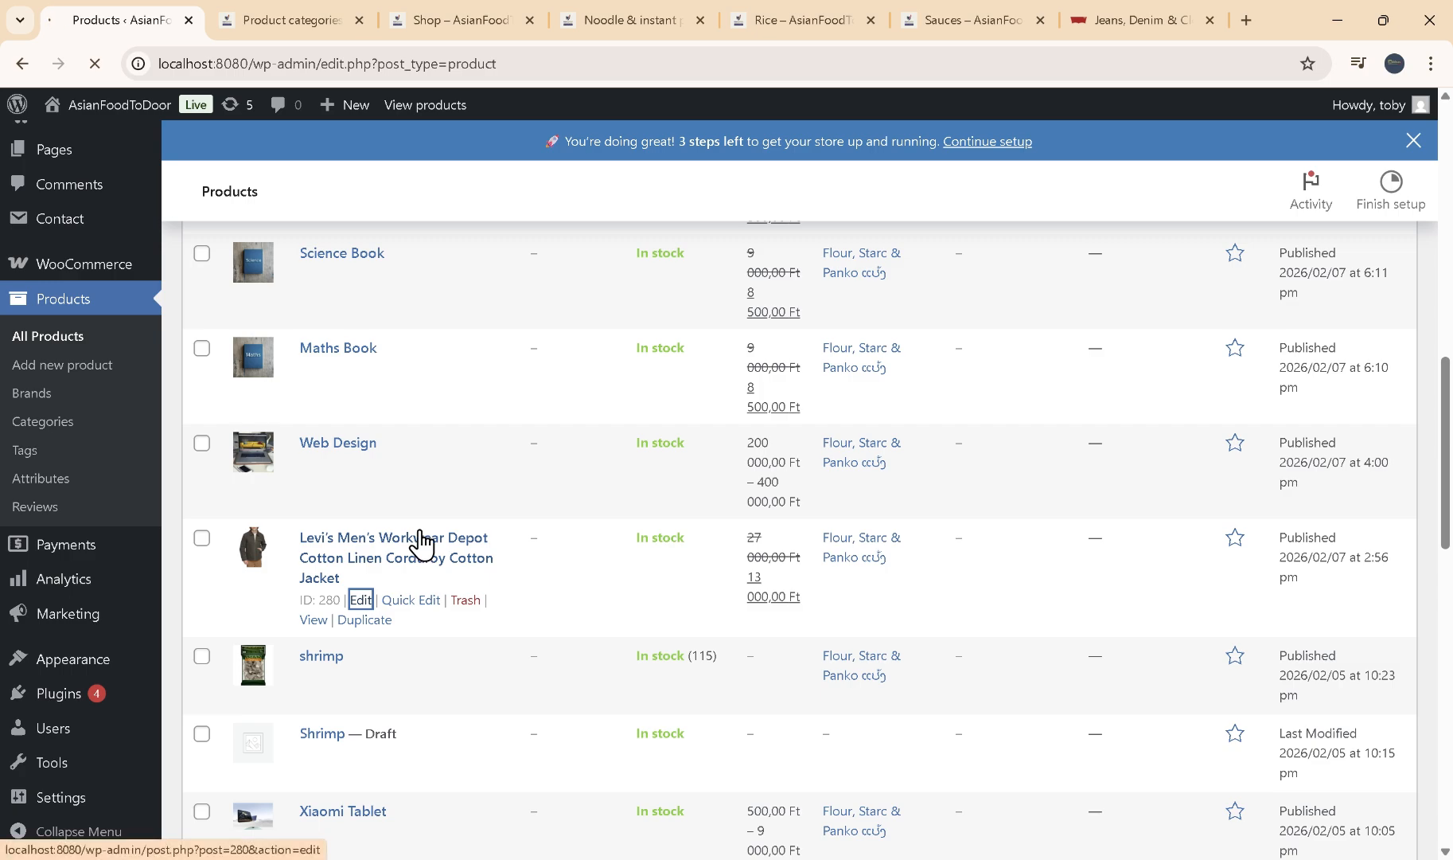
- Remove the Flour, Starc & Panko category from the Levi's jacket
{"action": "scroll", "coordinate": [422, 545], "scroll_direction": "down", "scroll_amount": 1}
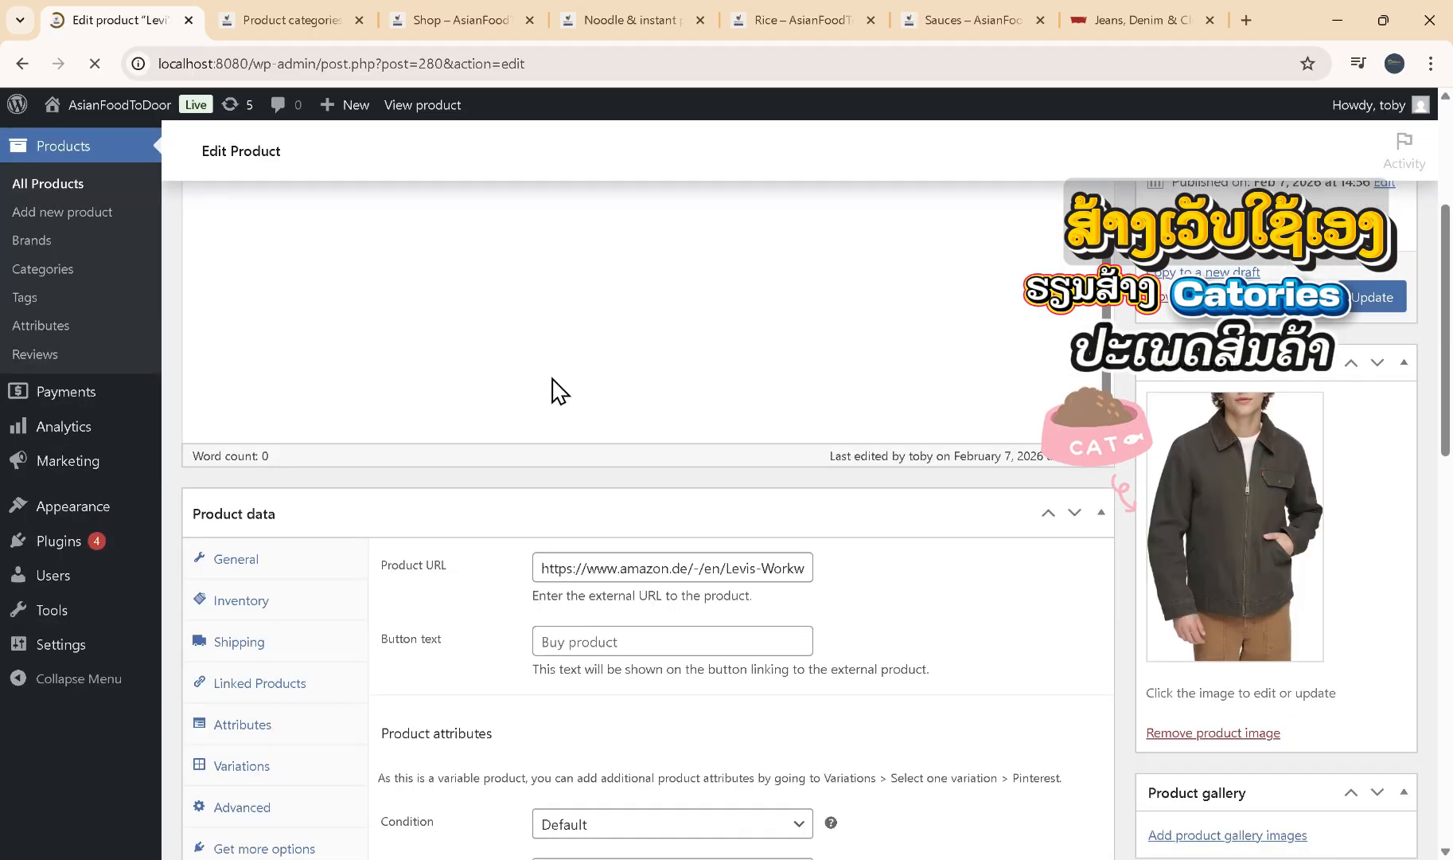
{"action": "scroll", "coordinate": [804, 274], "scroll_direction": "up", "scroll_amount": 10}
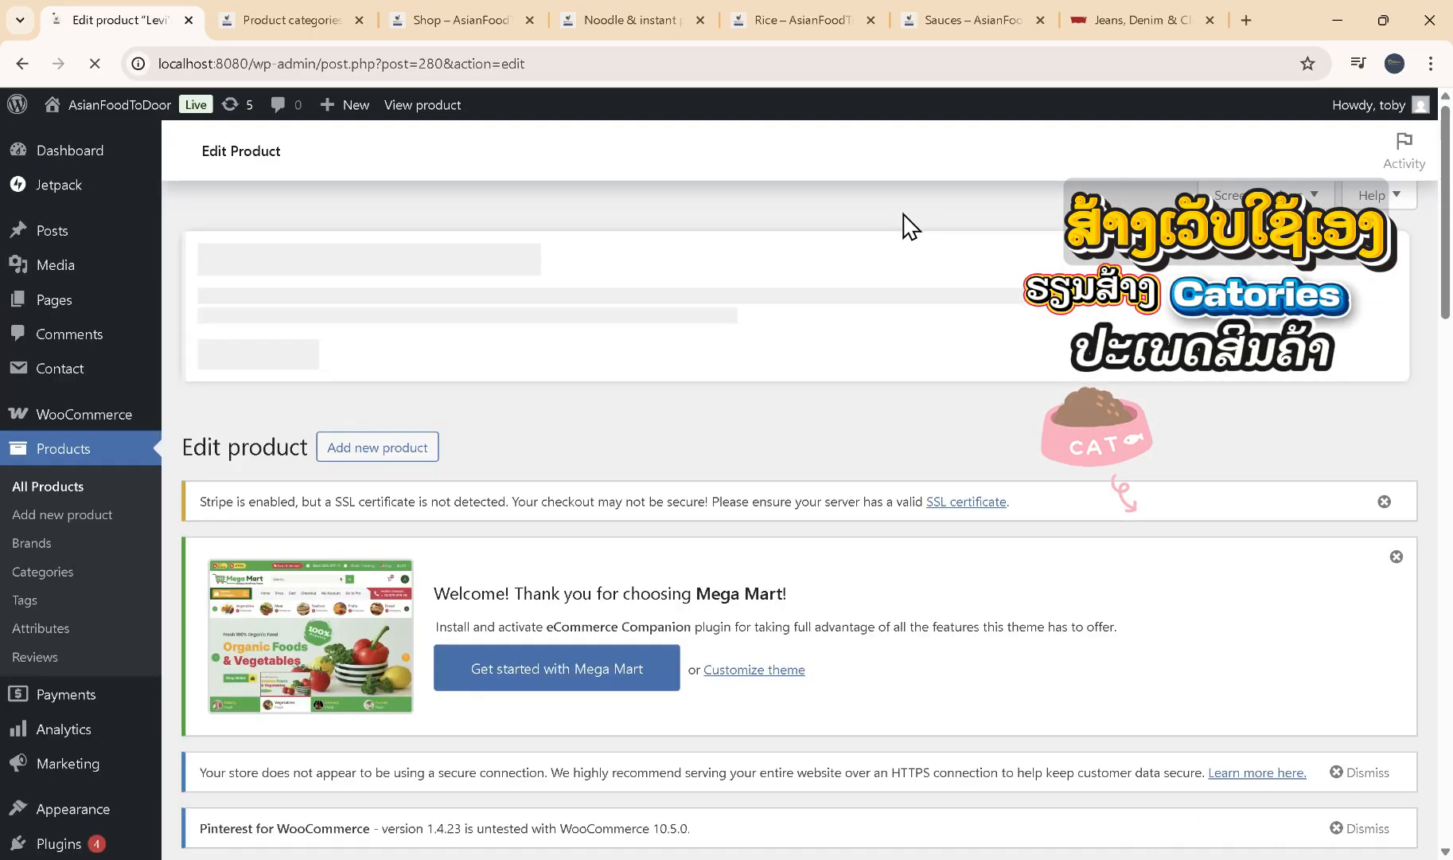
{"action": "scroll", "coordinate": [808, 467], "scroll_direction": "down", "scroll_amount": 8}
{"action": "scroll", "coordinate": [938, 317], "scroll_direction": "down", "scroll_amount": 12}
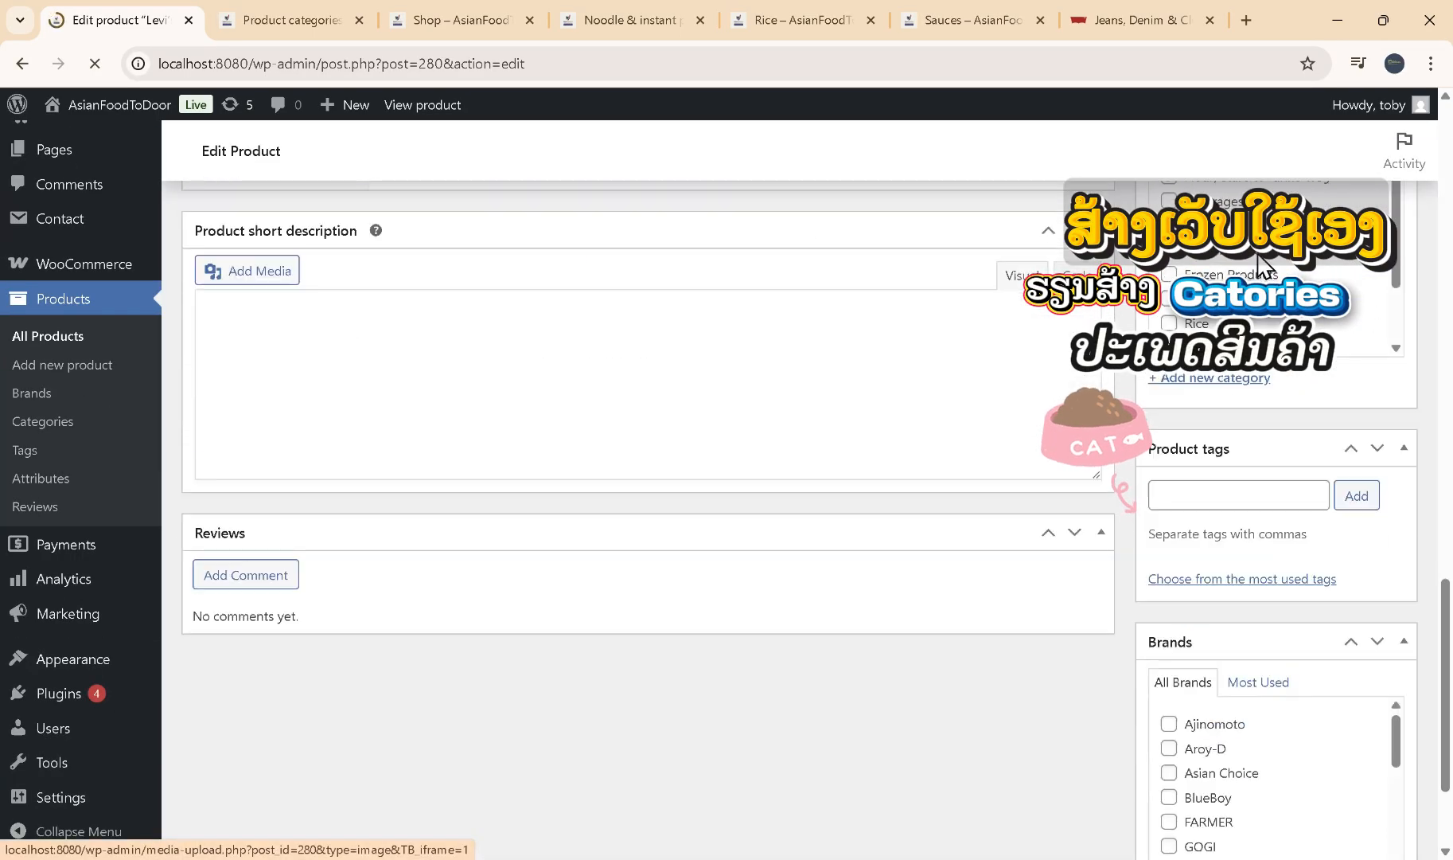
{"action": "scroll", "coordinate": [1202, 350], "scroll_direction": "down", "scroll_amount": 2}
{"action": "scroll", "coordinate": [1277, 277], "scroll_direction": "up", "scroll_amount": 1}
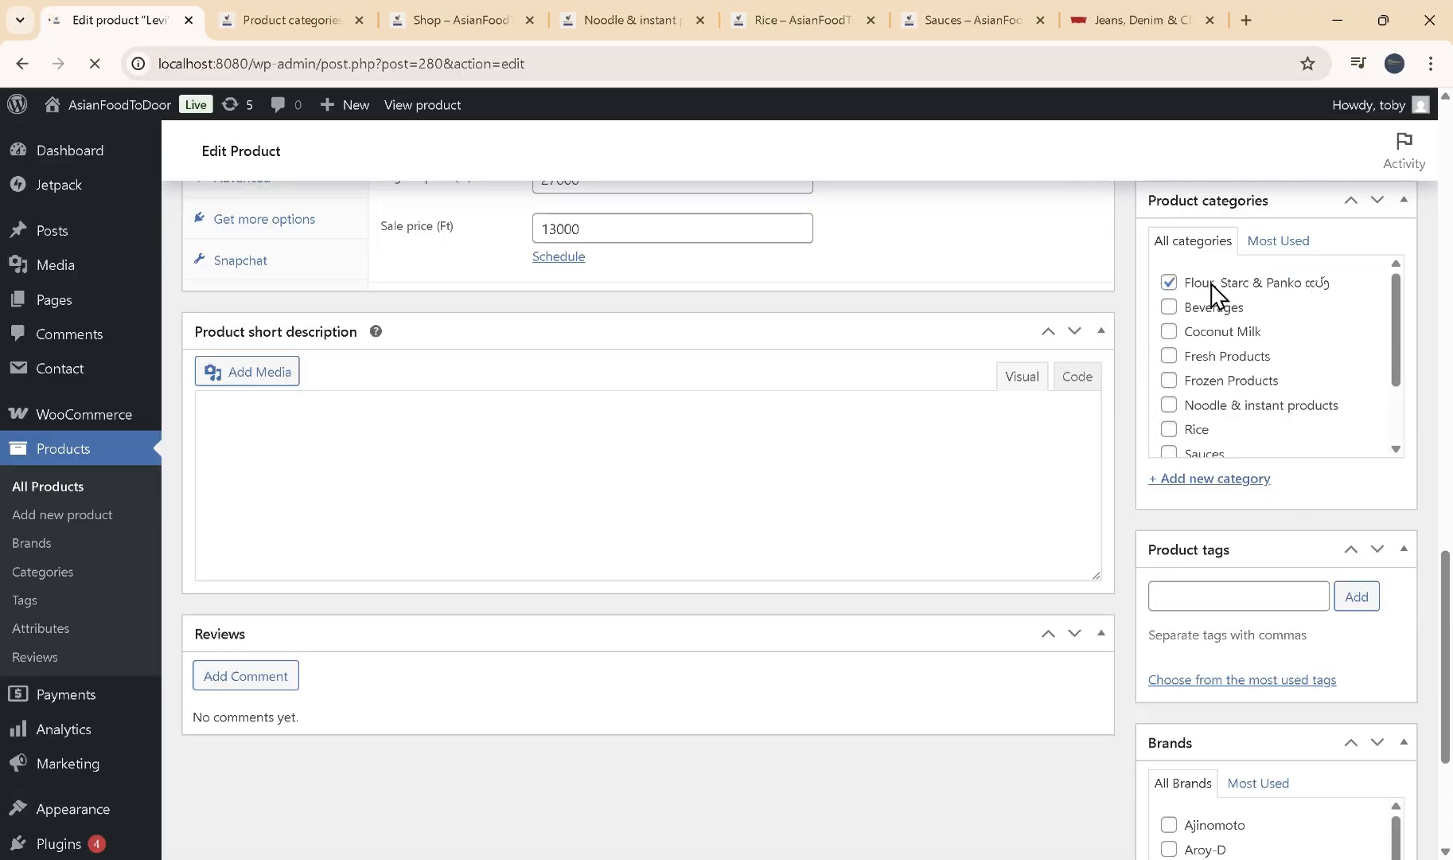
{"action": "left_click", "coordinate": [1170, 284]}
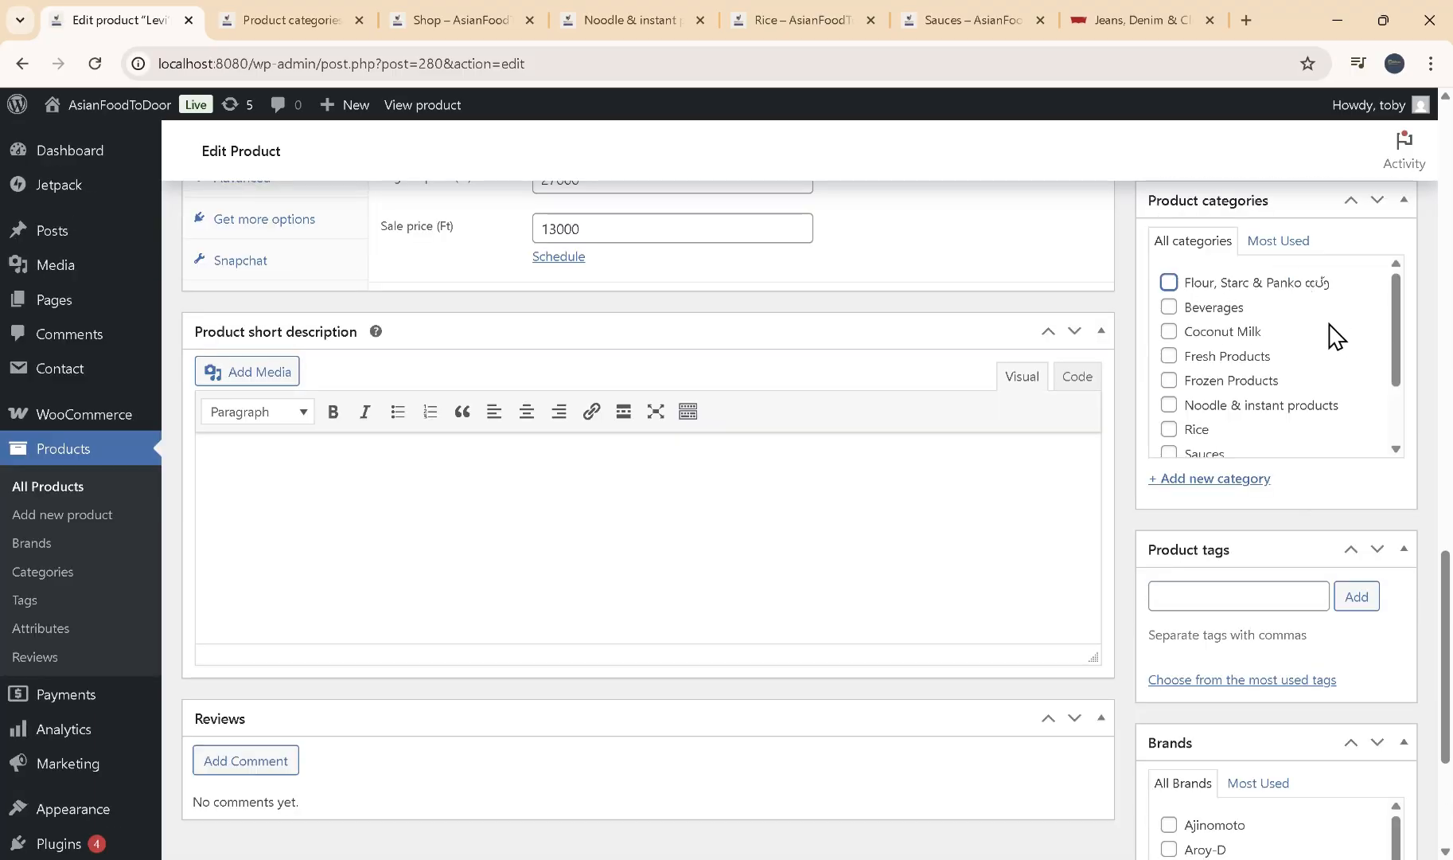
- Assign the jacket to the Non Spicy subcategory and its parent category Sauces
{"action": "scroll", "coordinate": [1330, 333], "scroll_direction": "down", "scroll_amount": 2}
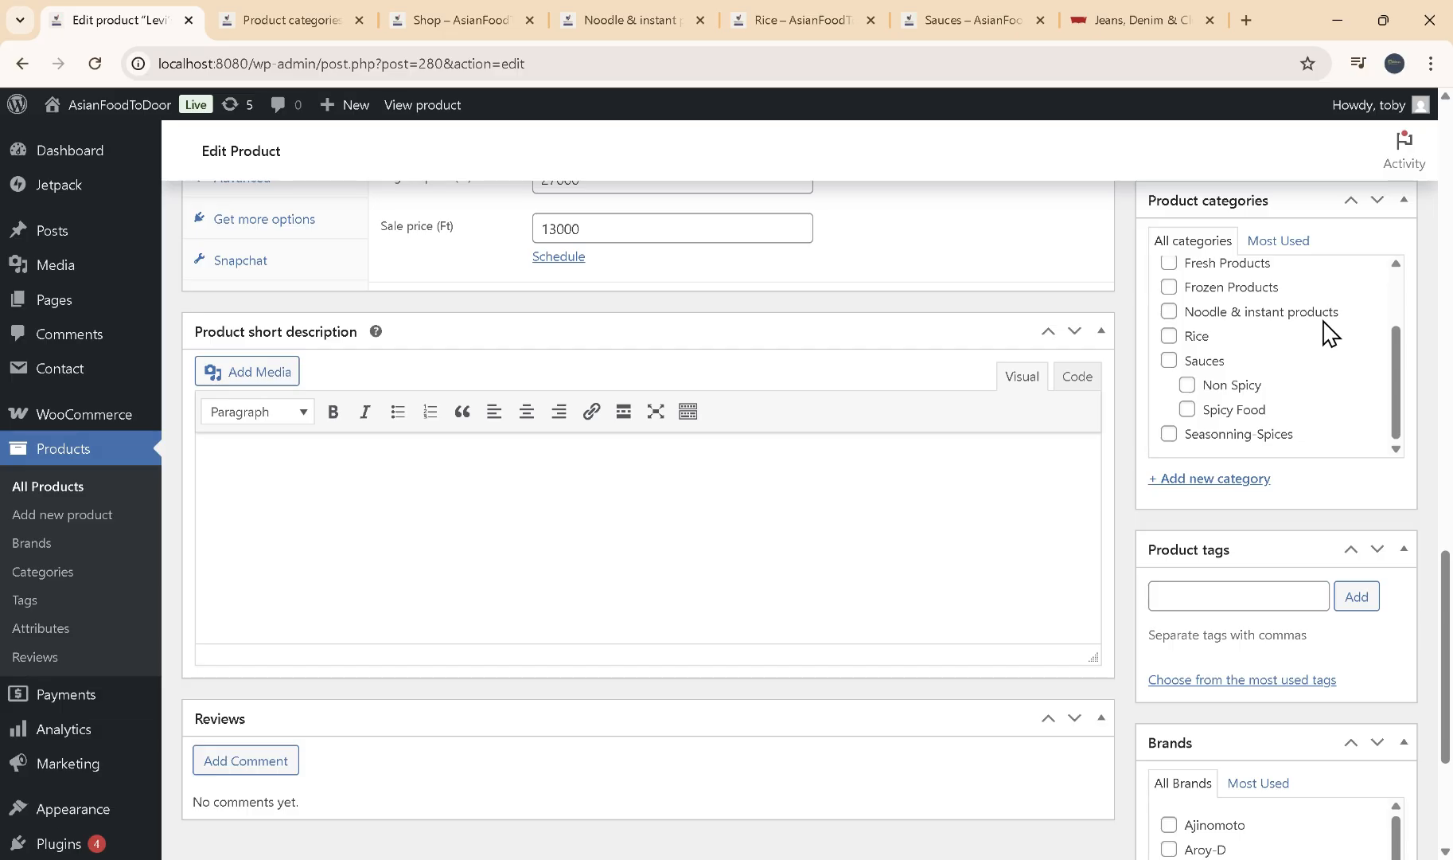
{"action": "left_click", "coordinate": [1188, 387]}
{"action": "scroll", "coordinate": [1341, 391], "scroll_direction": "down", "scroll_amount": 3}
{"action": "scroll", "coordinate": [1329, 381], "scroll_direction": "up", "scroll_amount": 3}
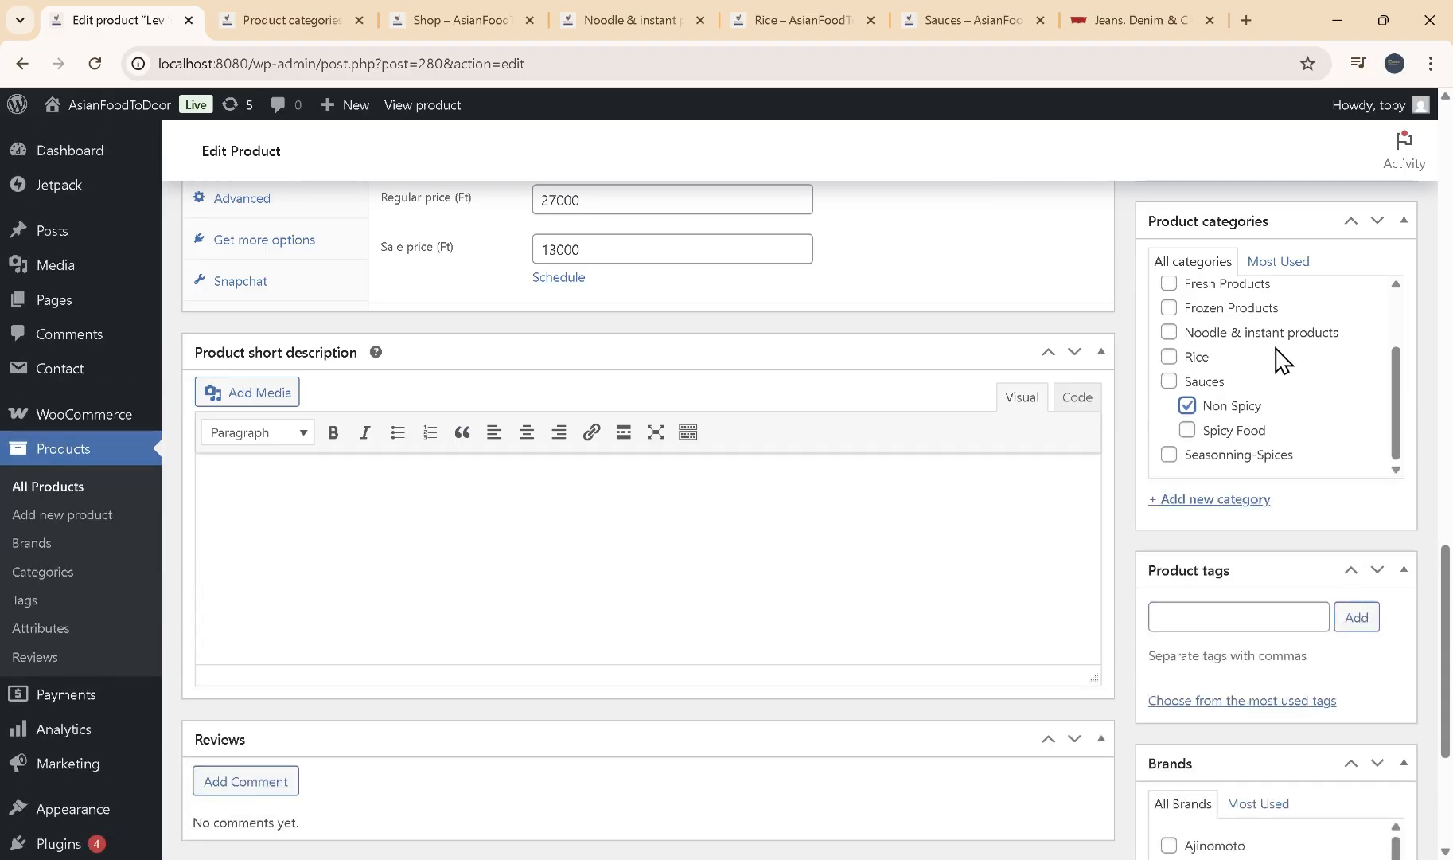
{"action": "left_click", "coordinate": [1169, 382]}
- Update the jacket product and check the categories on its storefront page
{"action": "scroll", "coordinate": [1302, 425], "scroll_direction": "down", "scroll_amount": 3}
{"action": "scroll", "coordinate": [1420, 421], "scroll_direction": "up", "scroll_amount": 11}
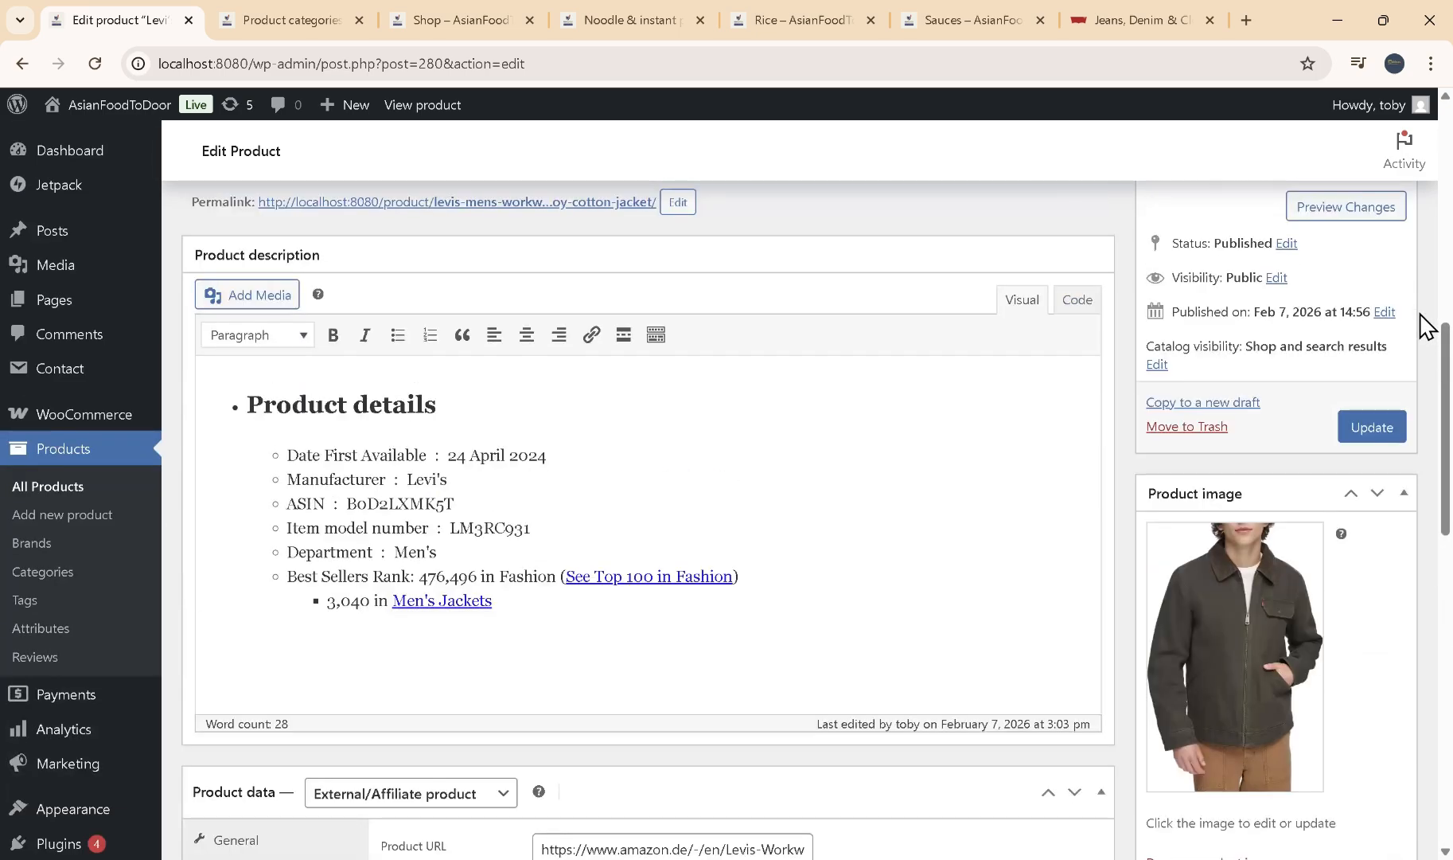
{"action": "left_click", "coordinate": [1381, 442]}
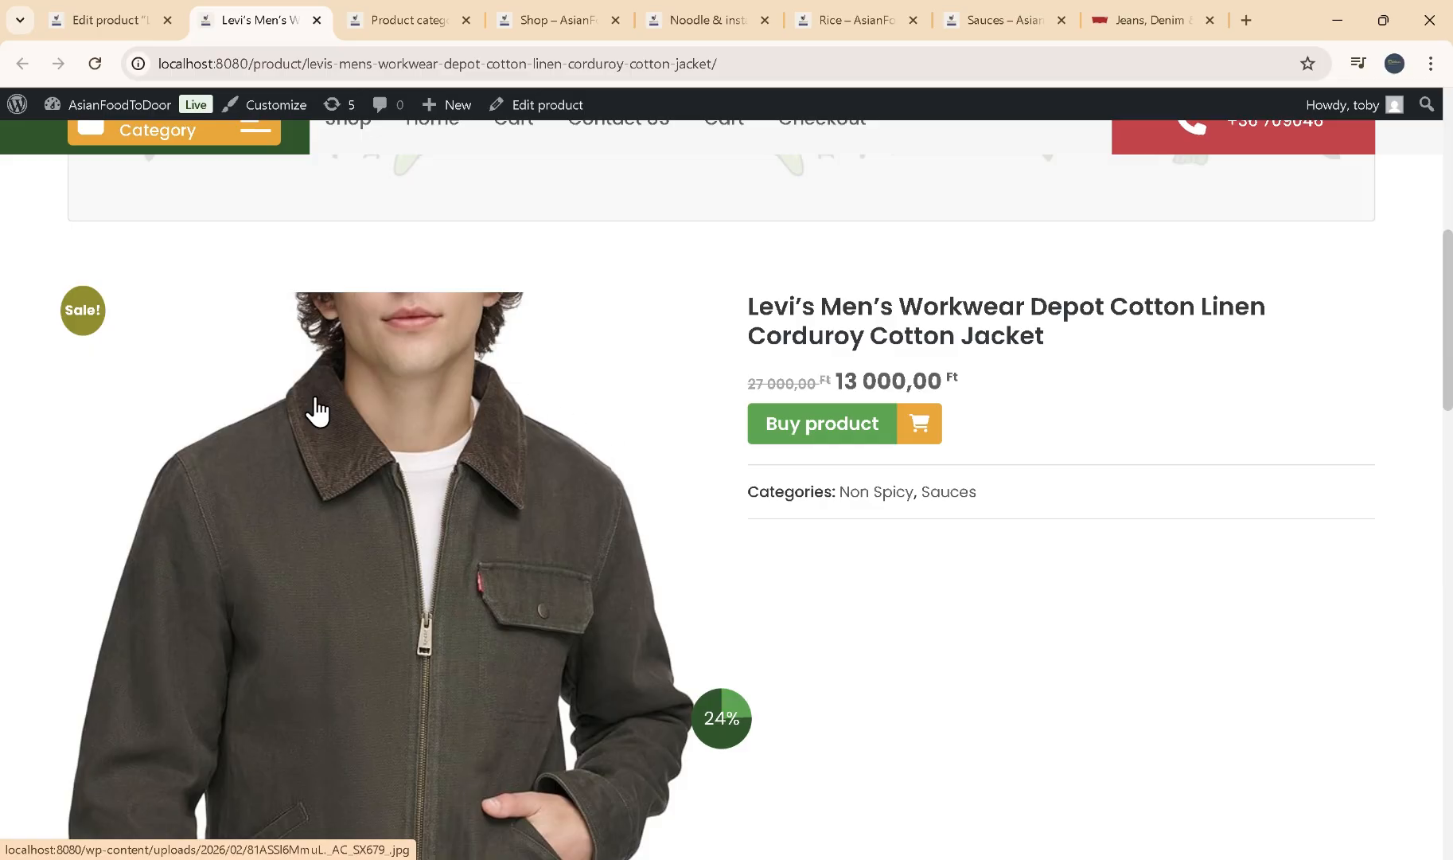
{"action": "scroll", "coordinate": [185, 422], "scroll_direction": "up", "scroll_amount": 3}
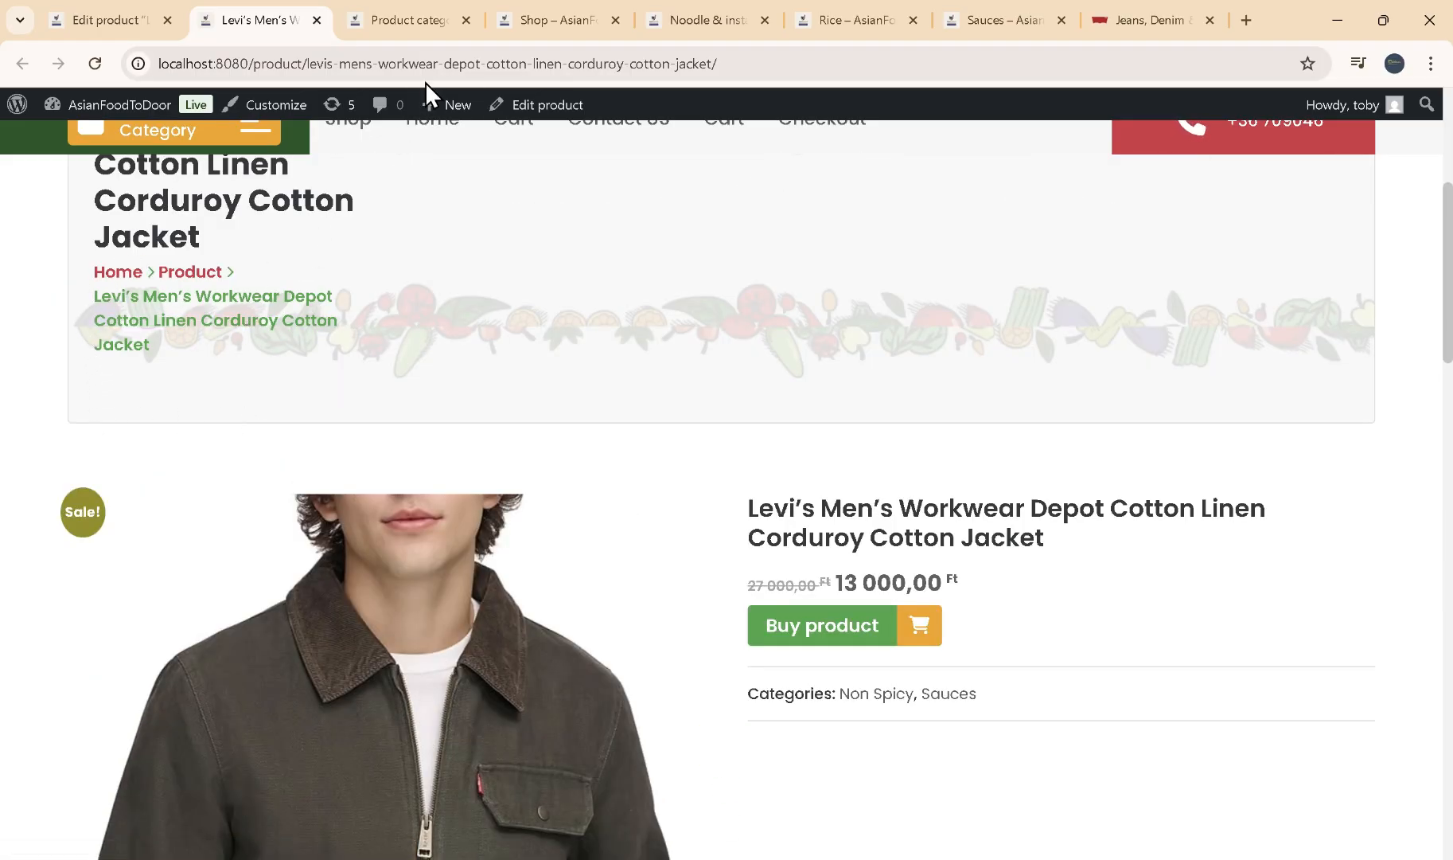
- Open the Non Spicy category page from the jacket's storefront page and check its product listing for the jacket
{"action": "scroll", "coordinate": [661, 489], "scroll_direction": "down", "scroll_amount": 1}
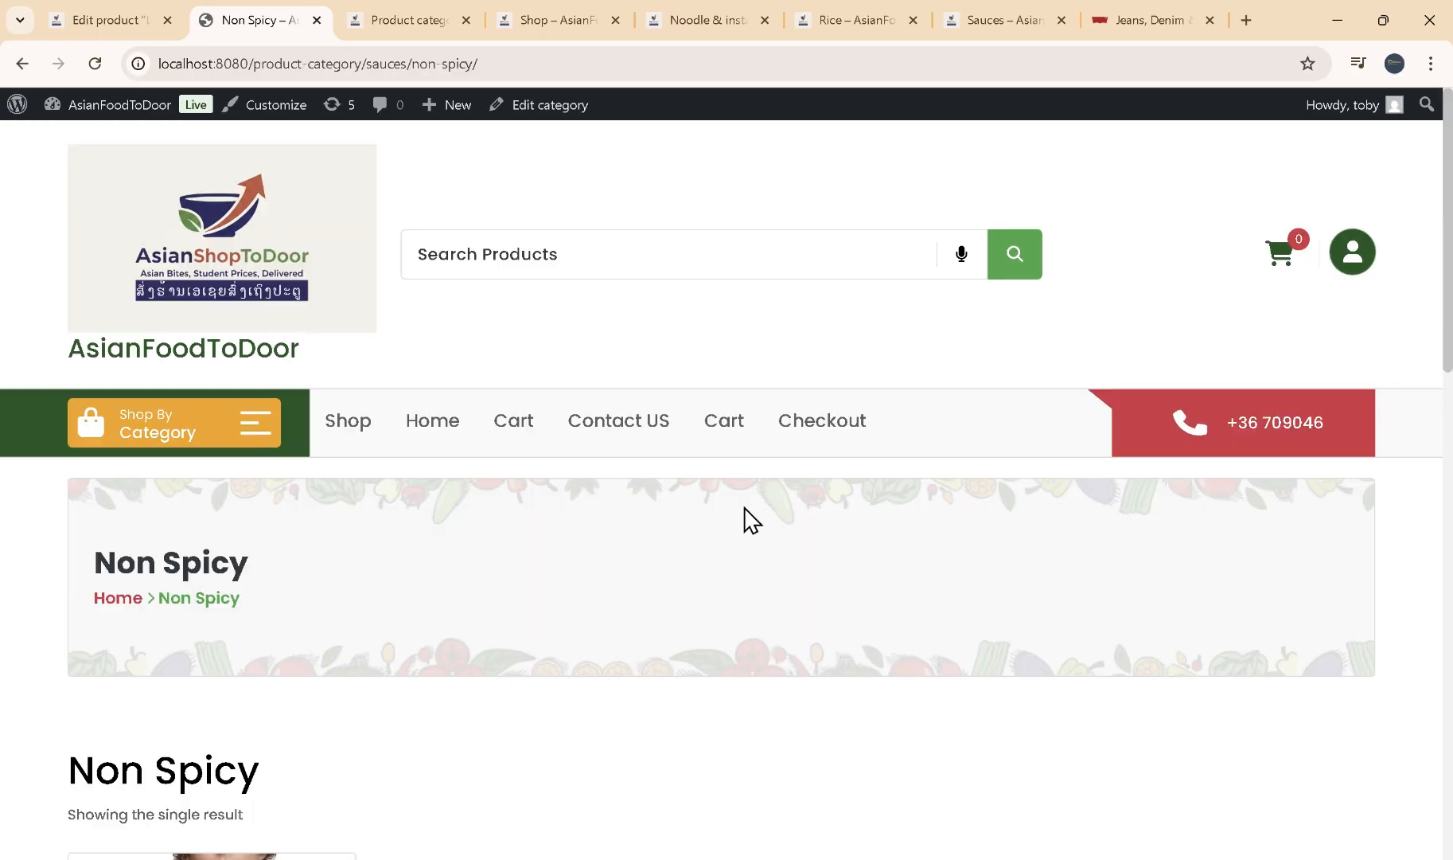
{"action": "scroll", "coordinate": [756, 520], "scroll_direction": "down", "scroll_amount": 5}
{"action": "scroll", "coordinate": [762, 519], "scroll_direction": "down", "scroll_amount": 1}
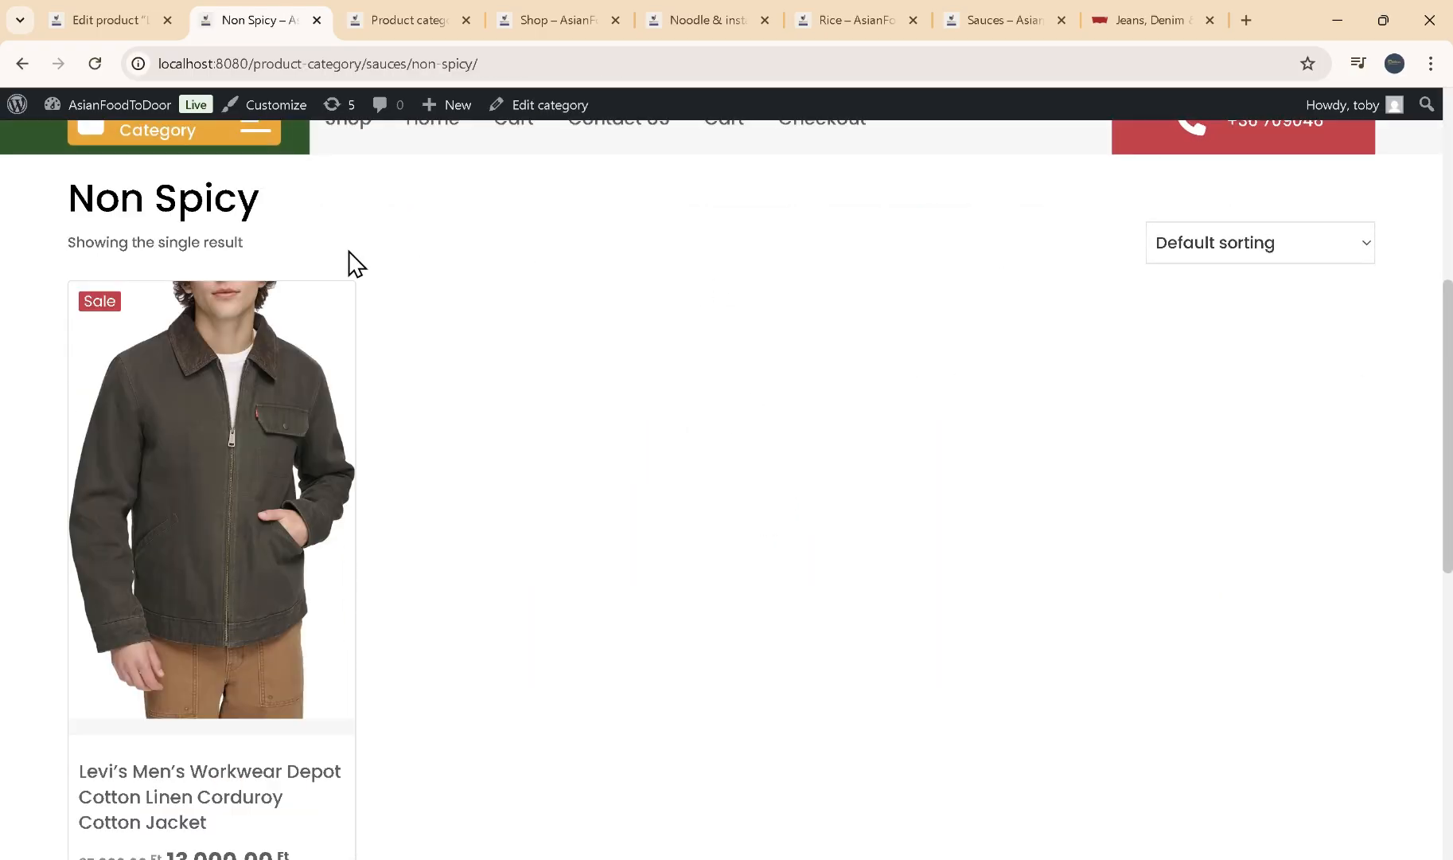
{"action": "scroll", "coordinate": [351, 262], "scroll_direction": "up", "scroll_amount": 2}
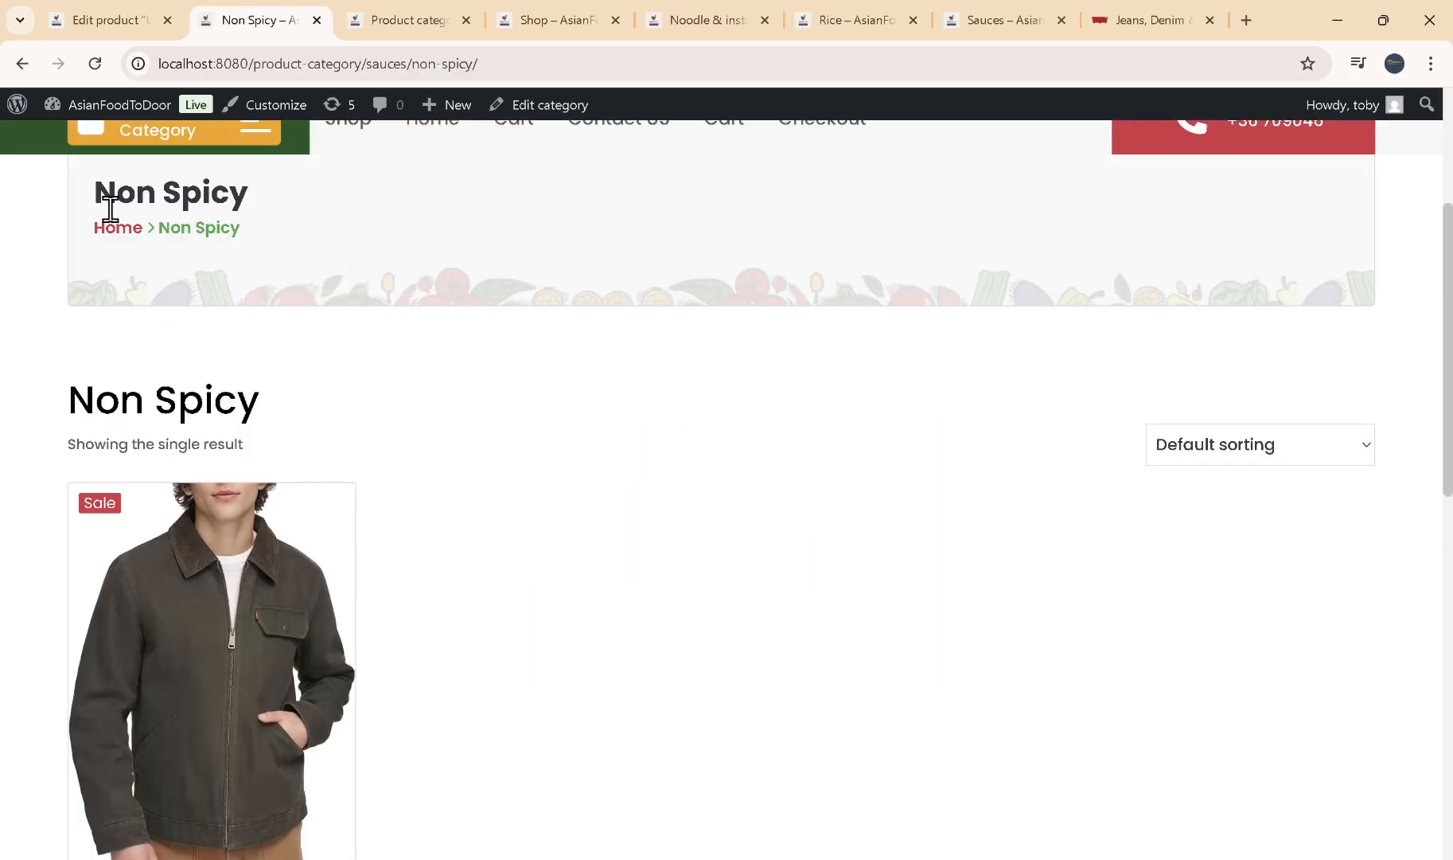
- Go back to the jacket's product page, open its Sauces category, and look through the listing for the jacket
{"action": "left_click", "coordinate": [15, 74]}
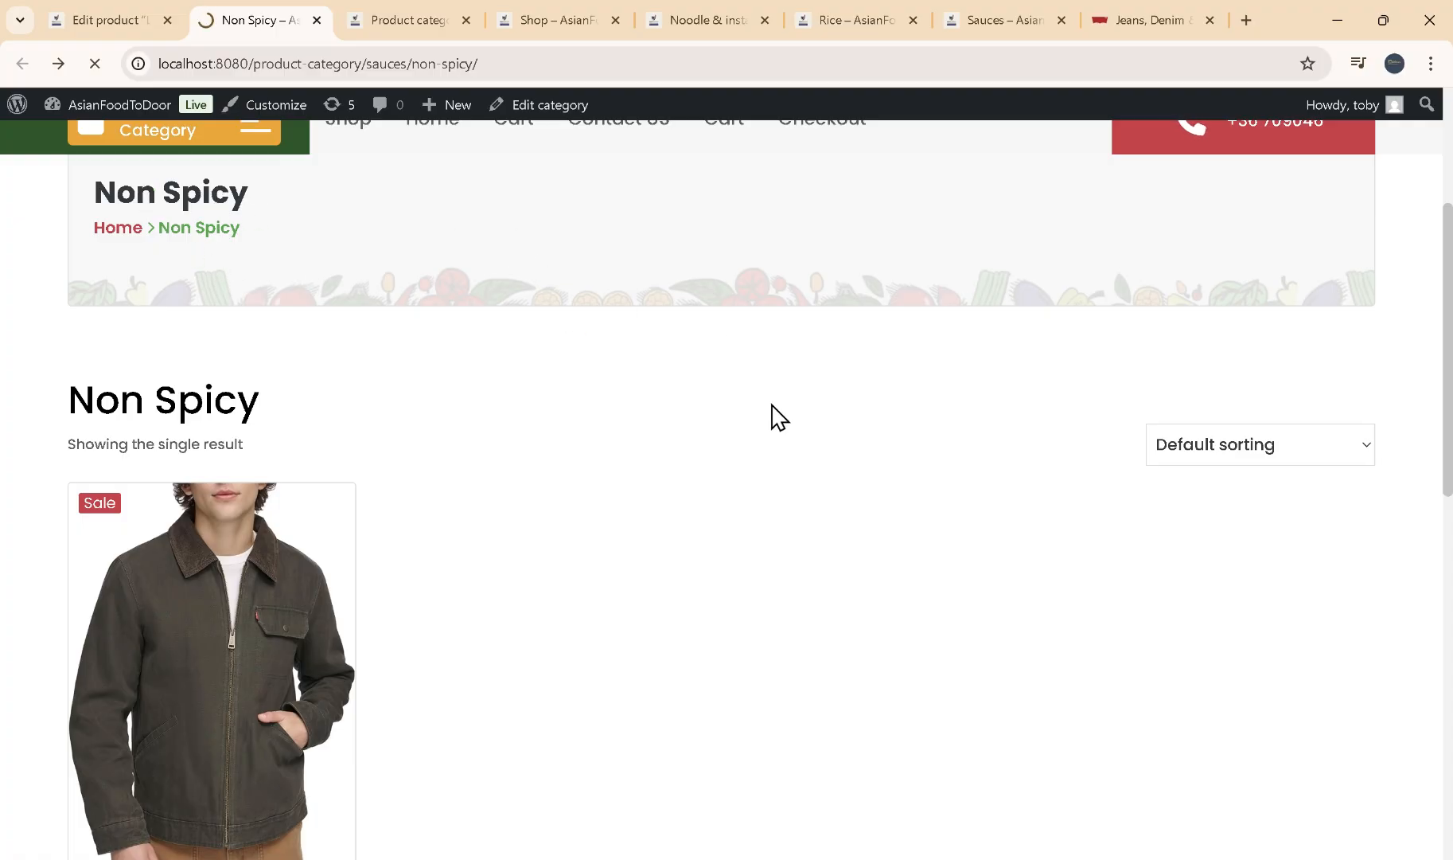
{"action": "scroll", "coordinate": [776, 413], "scroll_direction": "down", "scroll_amount": 8}
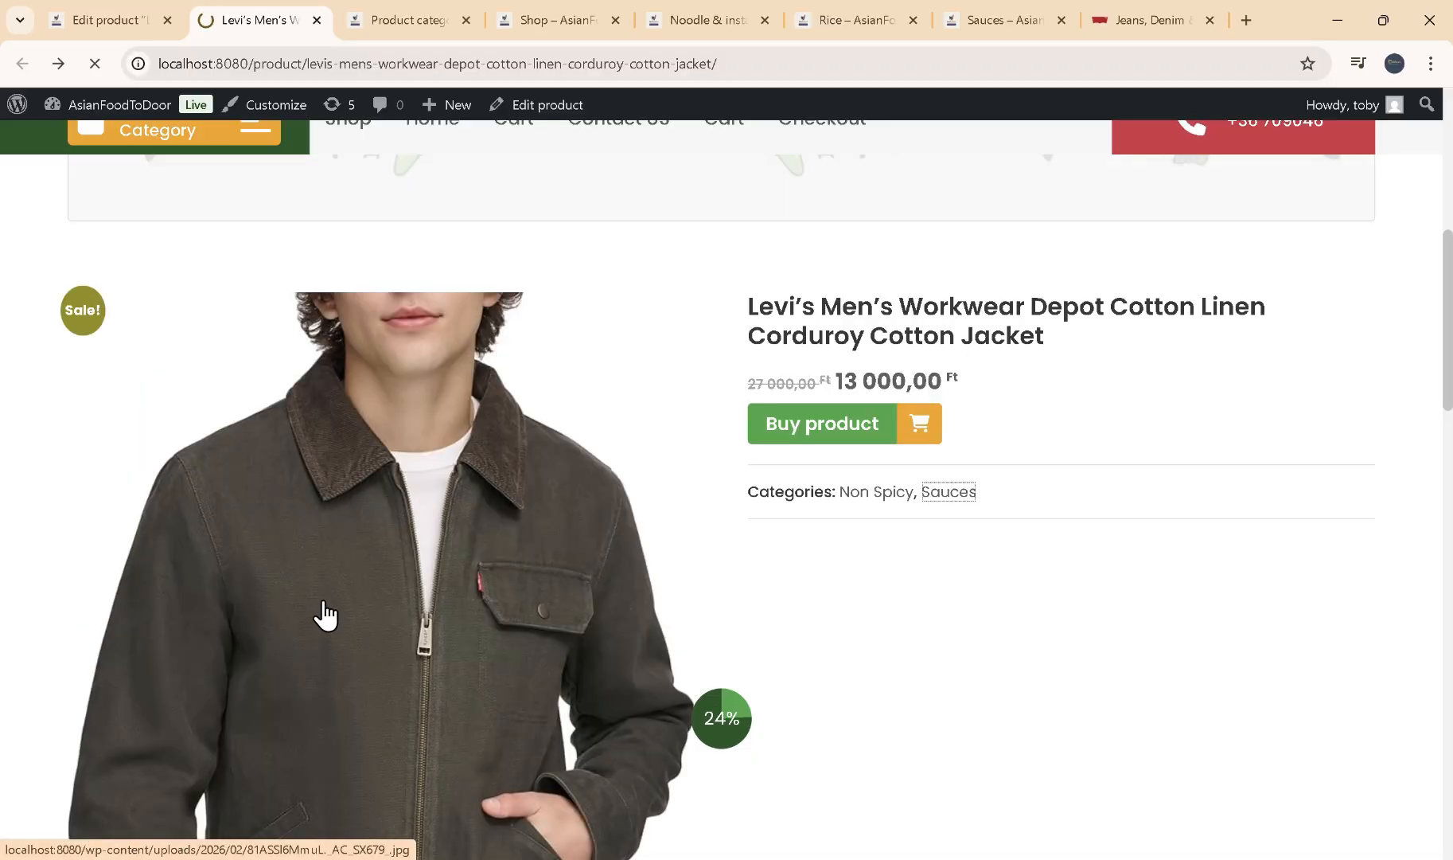
{"action": "scroll", "coordinate": [470, 573], "scroll_direction": "down", "scroll_amount": 7}
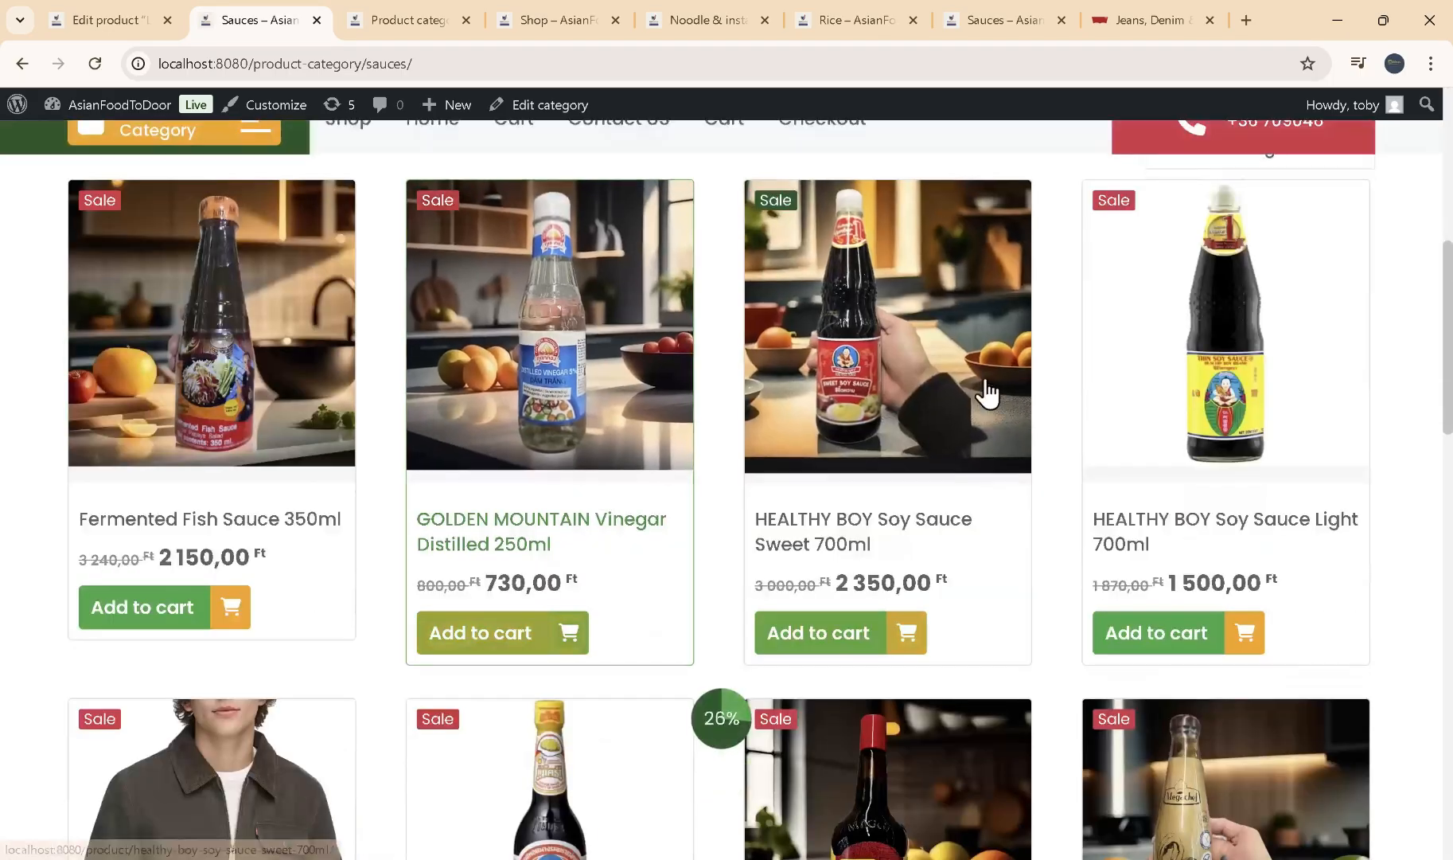
{"action": "scroll", "coordinate": [541, 342], "scroll_direction": "down", "scroll_amount": 7}
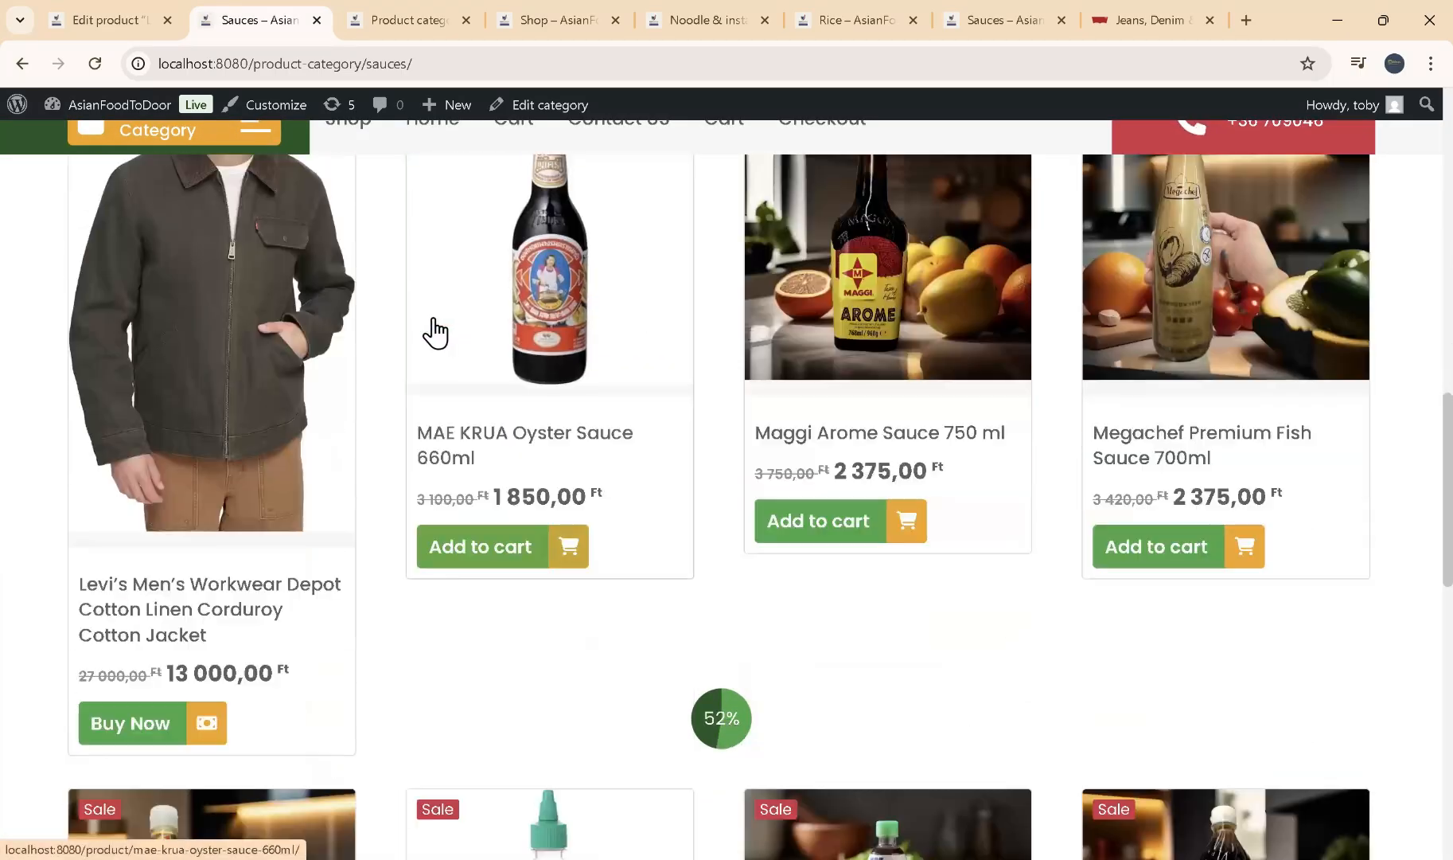
{"action": "scroll", "coordinate": [544, 453], "scroll_direction": "up", "scroll_amount": 4}
{"action": "scroll", "coordinate": [178, 601], "scroll_direction": "up", "scroll_amount": 9}
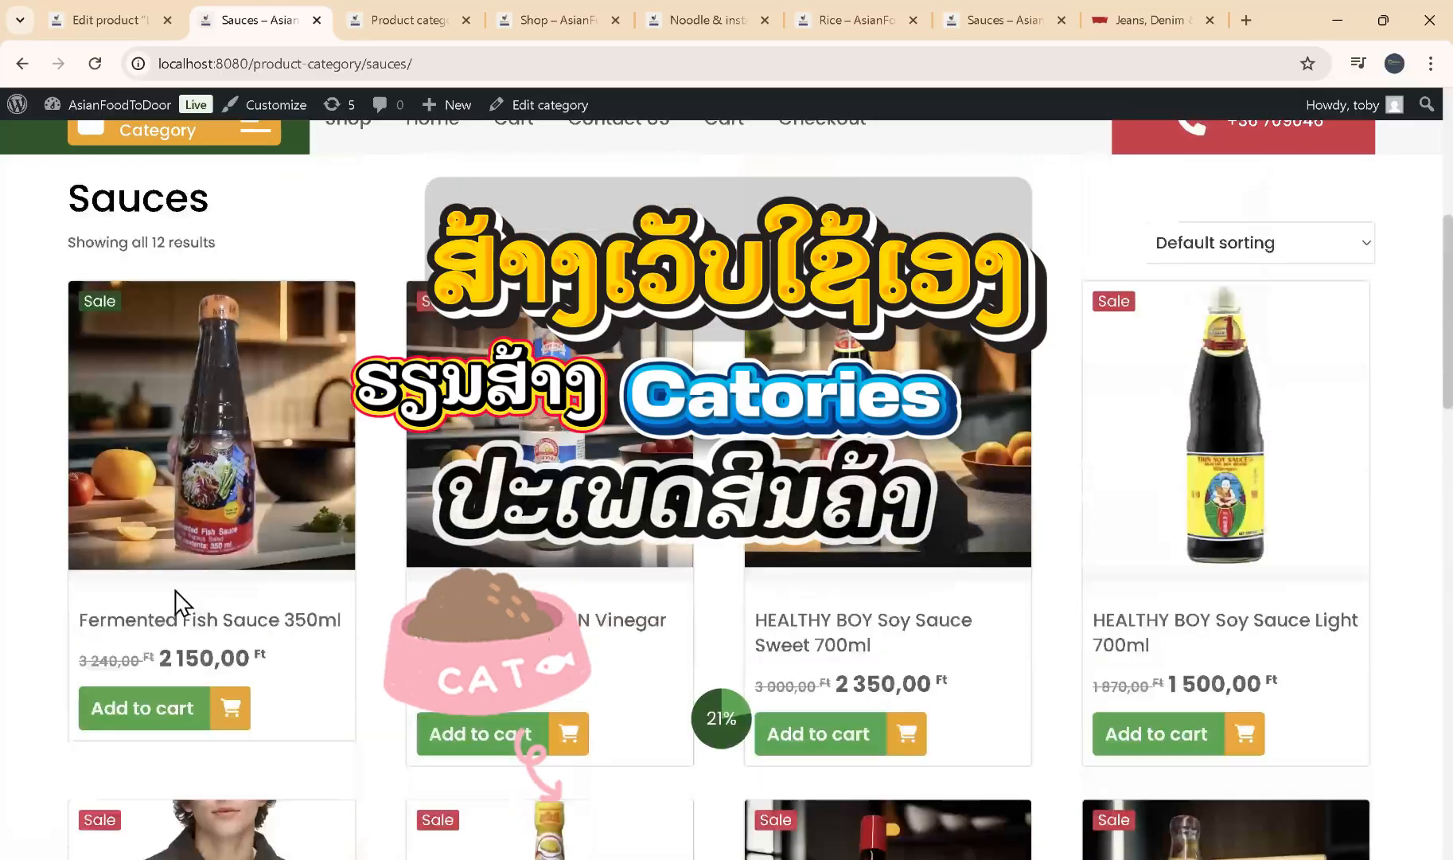
{"action": "scroll", "coordinate": [497, 450], "scroll_direction": "down", "scroll_amount": 10}
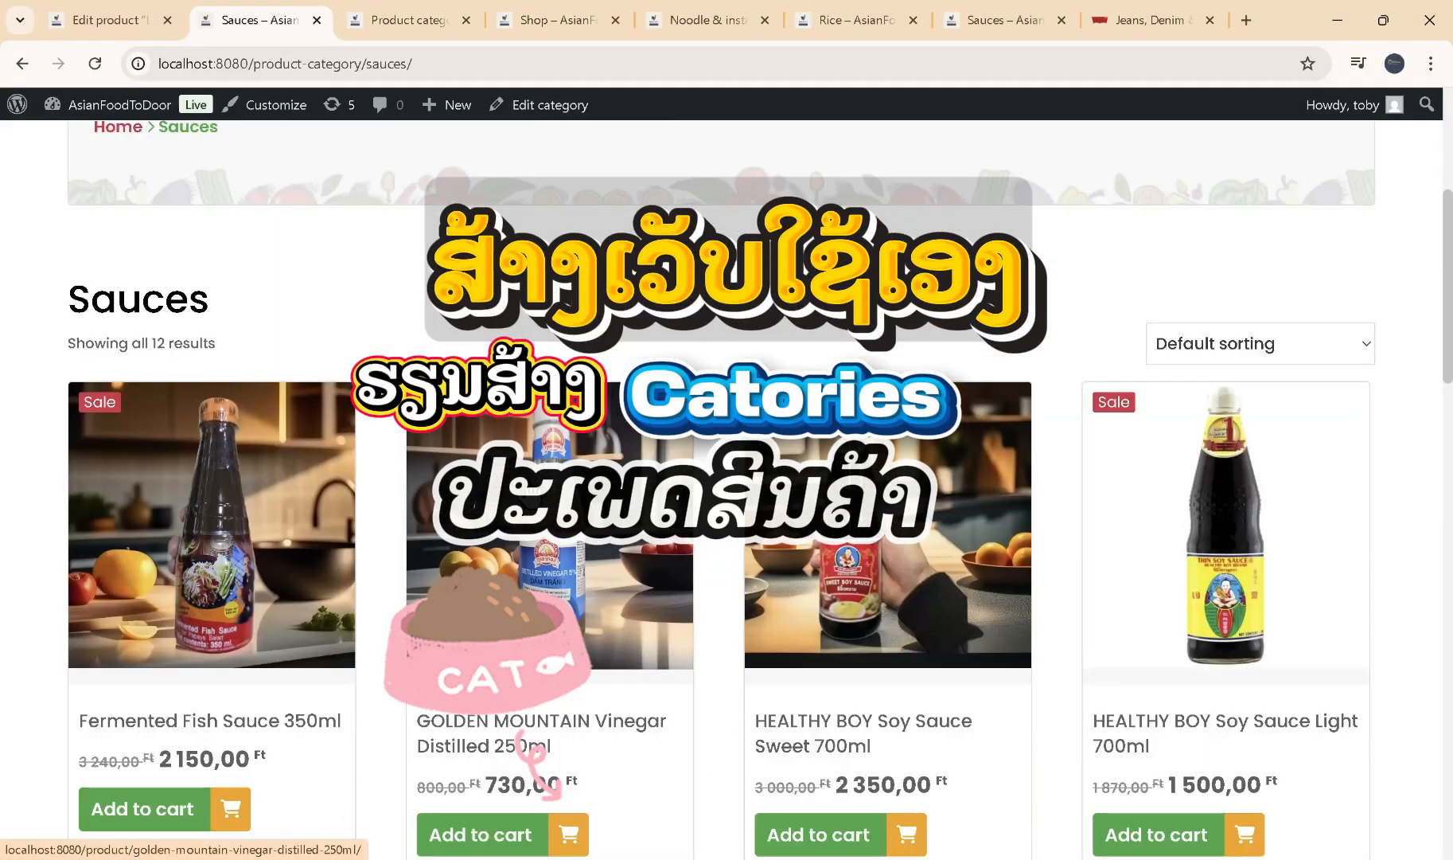
- Return to the admin Product categories page and review the category list, including the subcategories under Sauces
{"action": "left_click", "coordinate": [438, 24]}
{"action": "scroll", "coordinate": [666, 594], "scroll_direction": "down", "scroll_amount": 6}
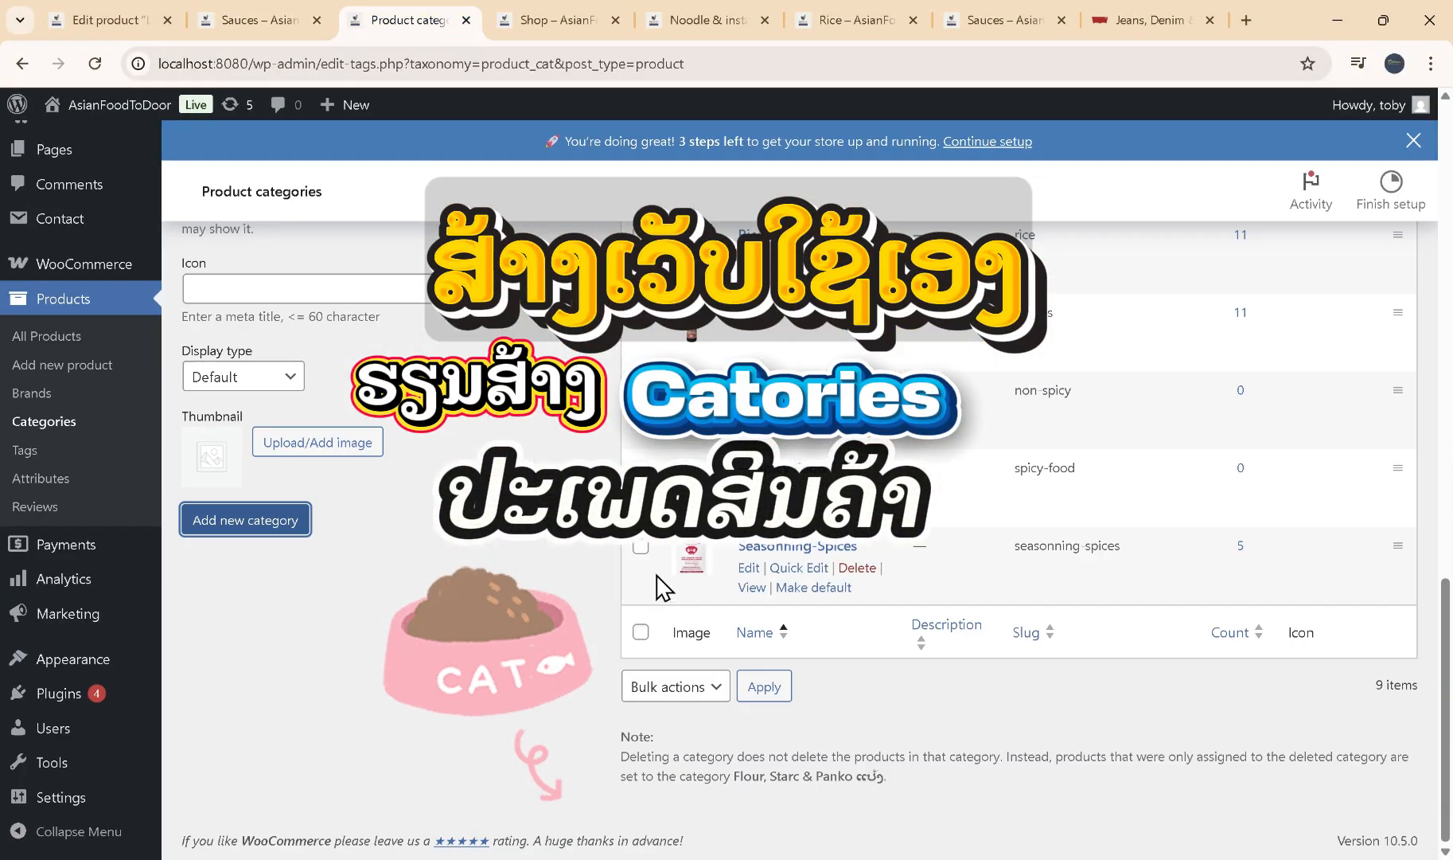
{"action": "scroll", "coordinate": [661, 583], "scroll_direction": "up", "scroll_amount": 9}
{"action": "scroll", "coordinate": [665, 570], "scroll_direction": "down", "scroll_amount": 7}
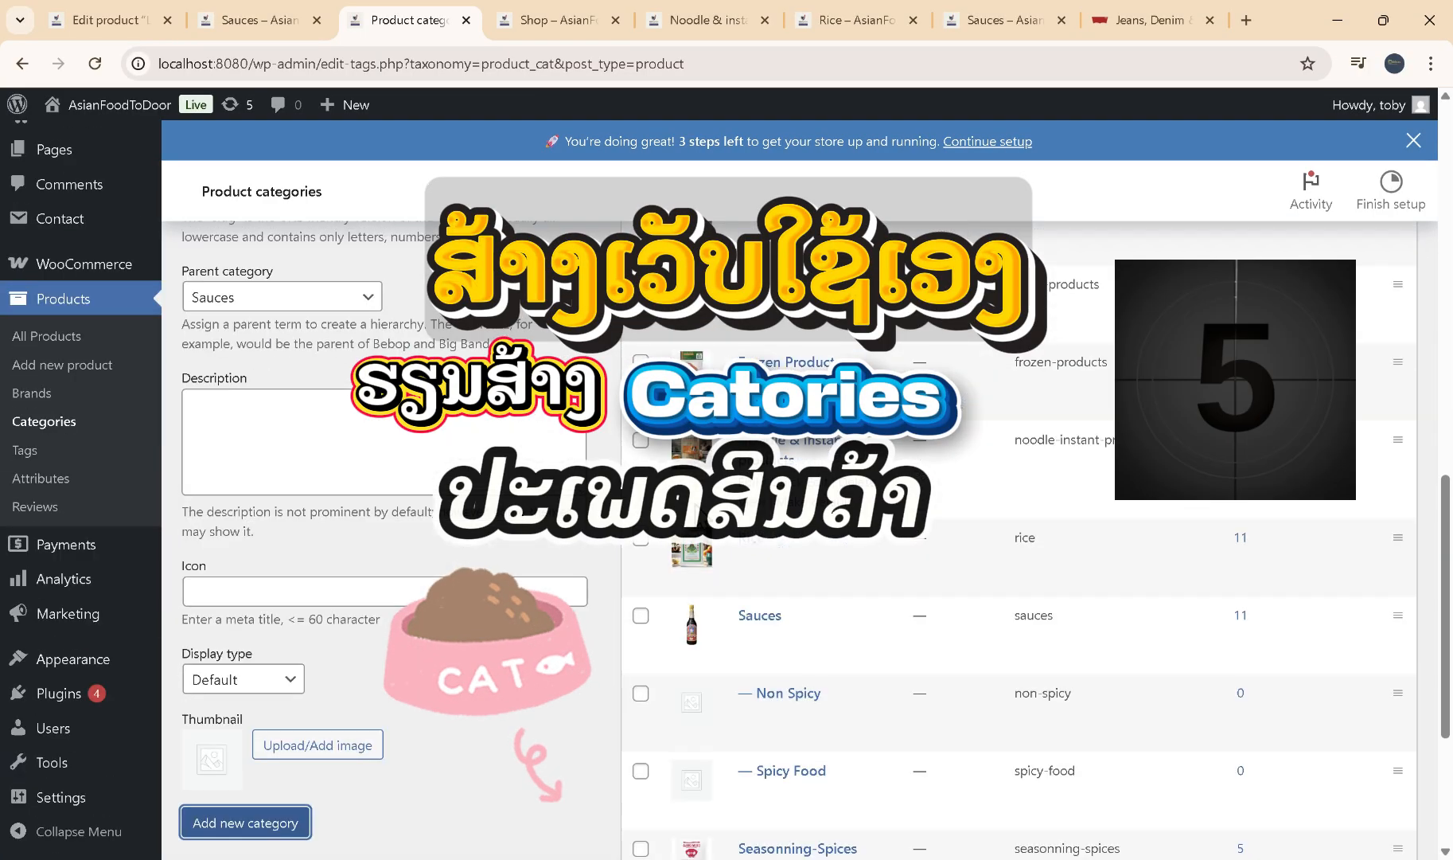